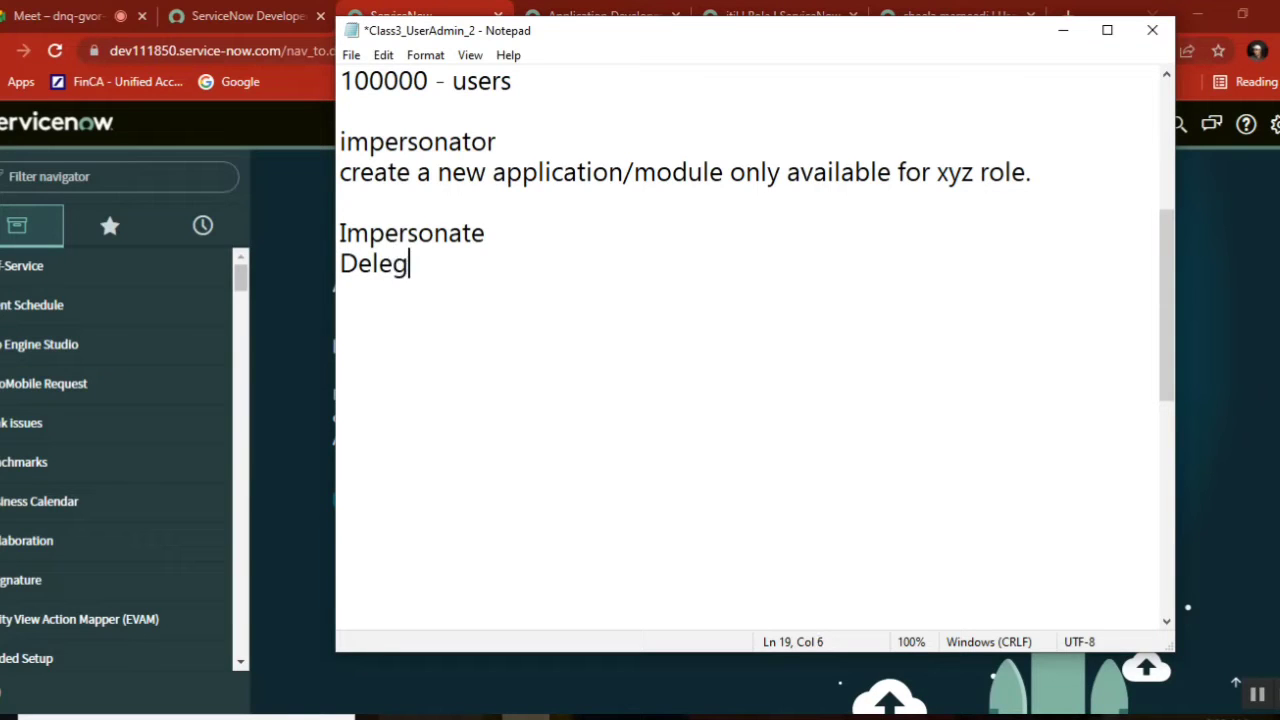
Complete the last line of the class notes as "Delegate" and move the notes window slightly lower.
{"action": "type", "text": "ate"}
{"action": "left_click_drag", "start_coordinate": [888, 38], "coordinate": [839, 134]}
Switch to the user record in the browser and start a new delegate record from its Delegates related list.
{"action": "left_click", "coordinate": [951, 18]}
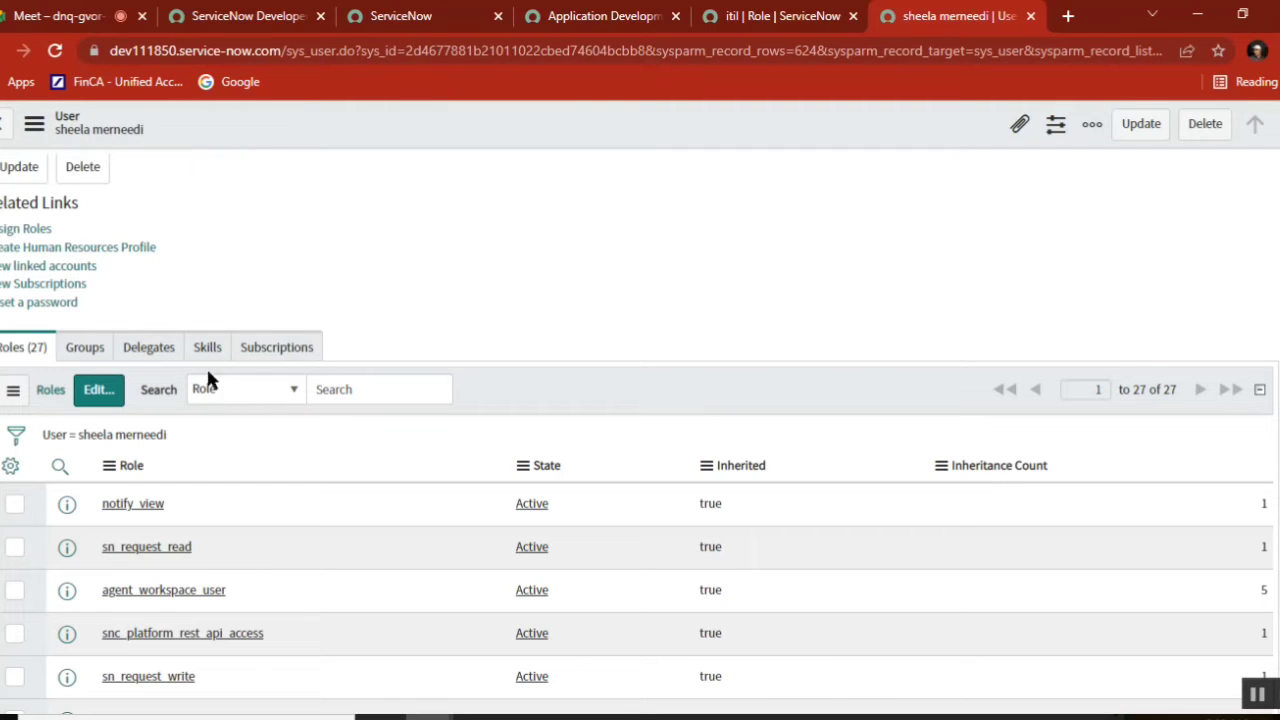
{"action": "left_click", "coordinate": [143, 347]}
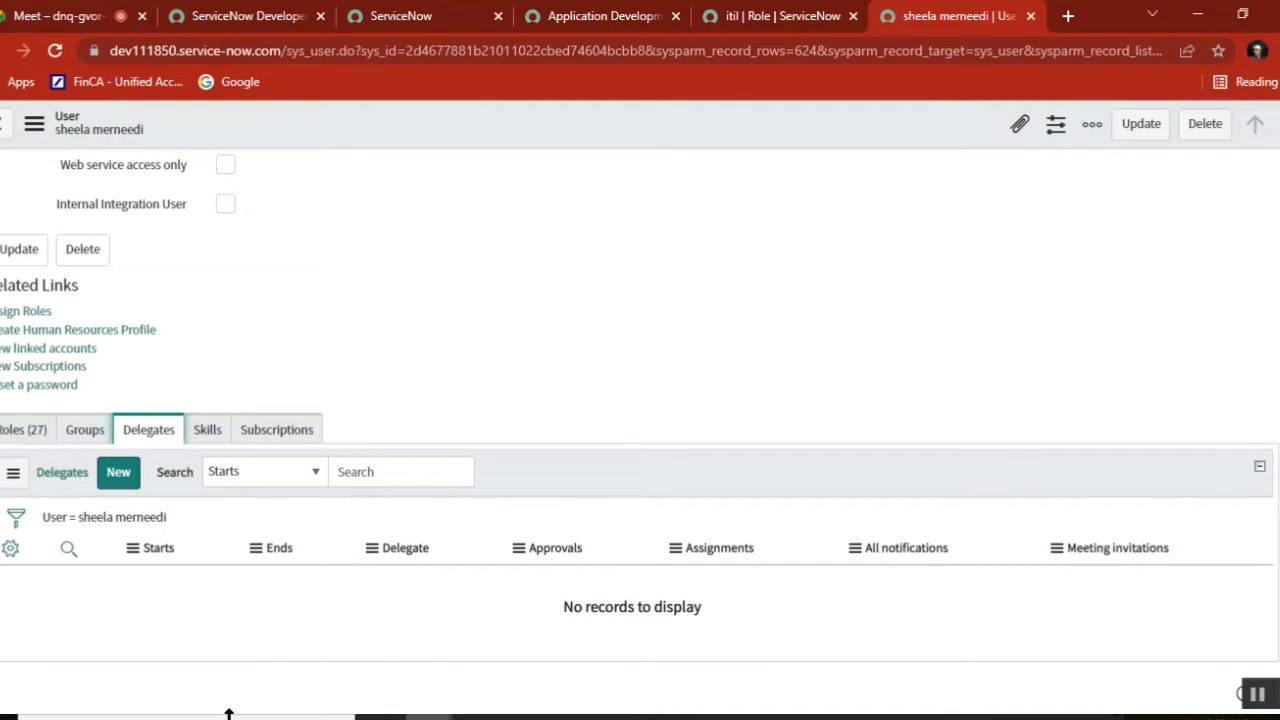
{"action": "left_click", "coordinate": [113, 478]}
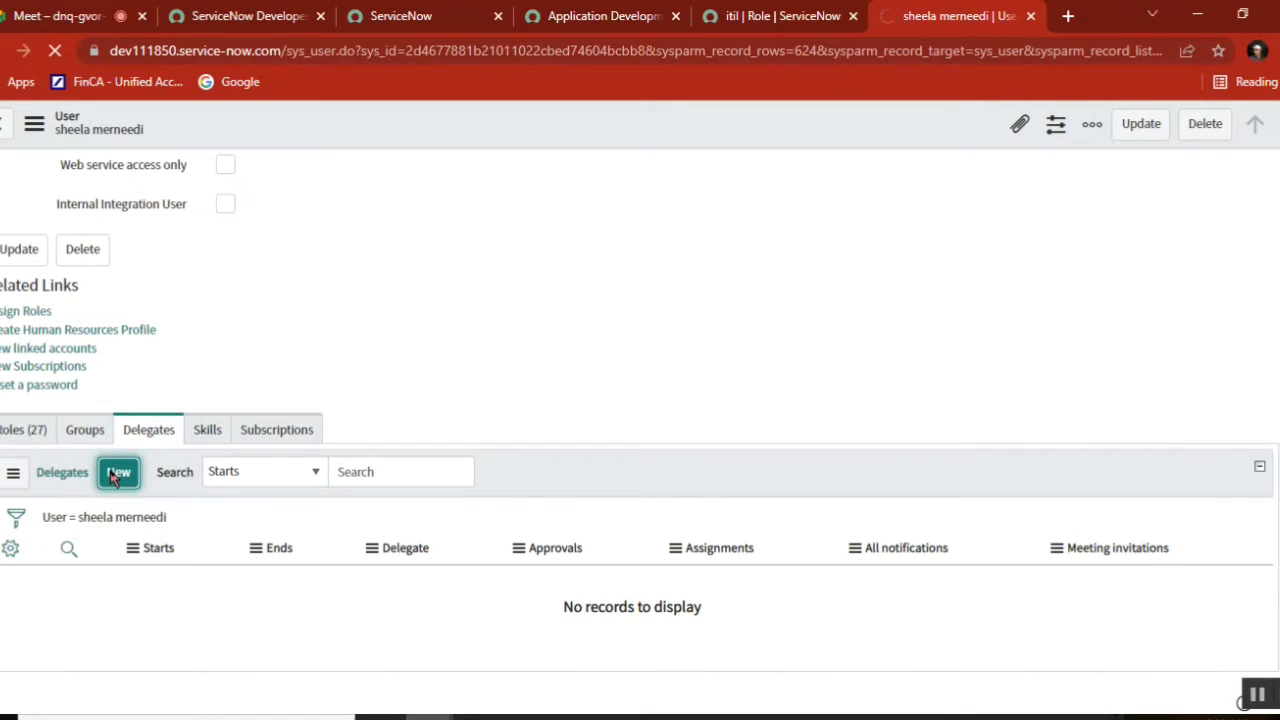
{"action": "left_click_drag", "start_coordinate": [228, 197], "coordinate": [318, 191]}
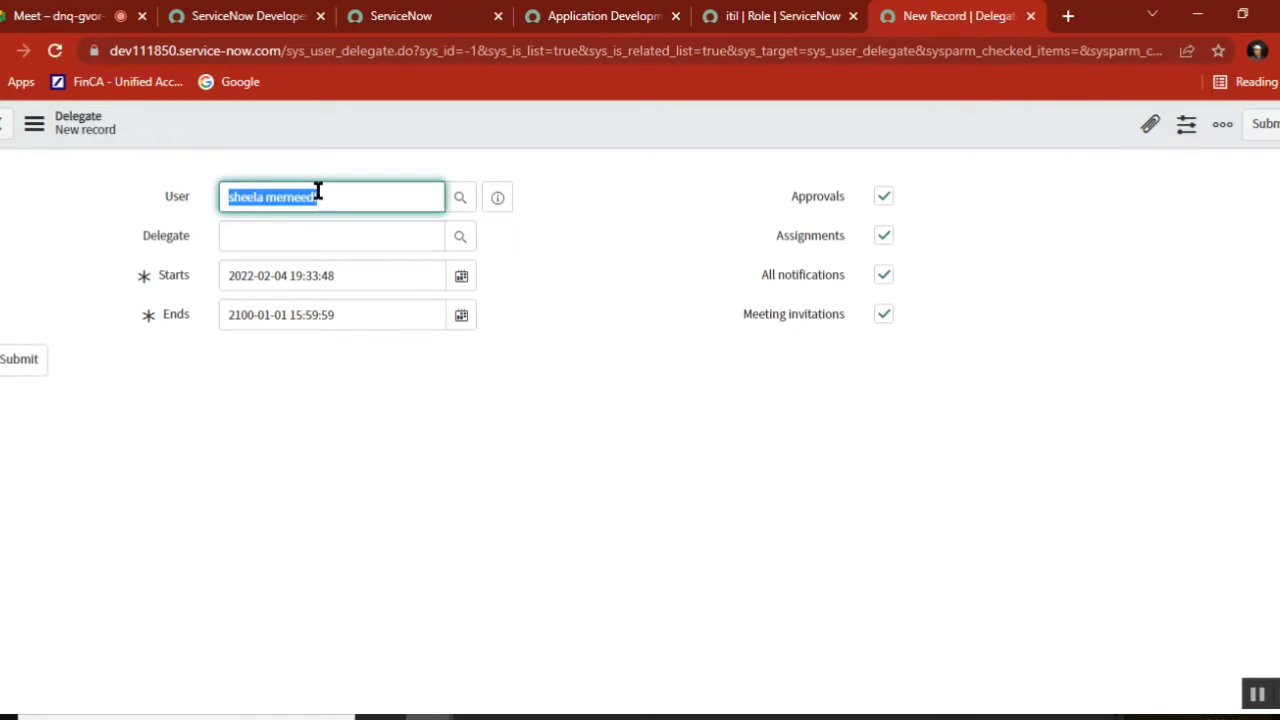
{"action": "left_click", "coordinate": [165, 191]}
{"action": "left_click", "coordinate": [325, 196]}
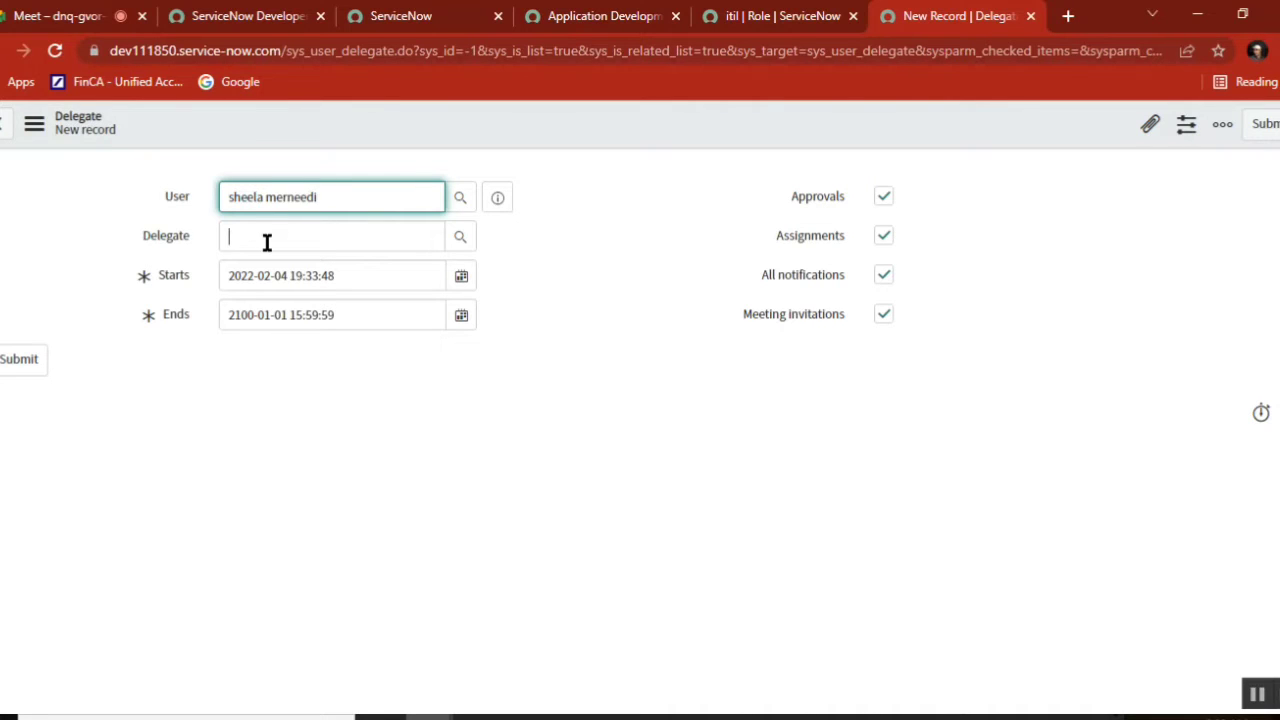
Choose the fourth listed user as the delegate and set the delegation's end date to 2100-01-08.
{"action": "left_click", "coordinate": [450, 243]}
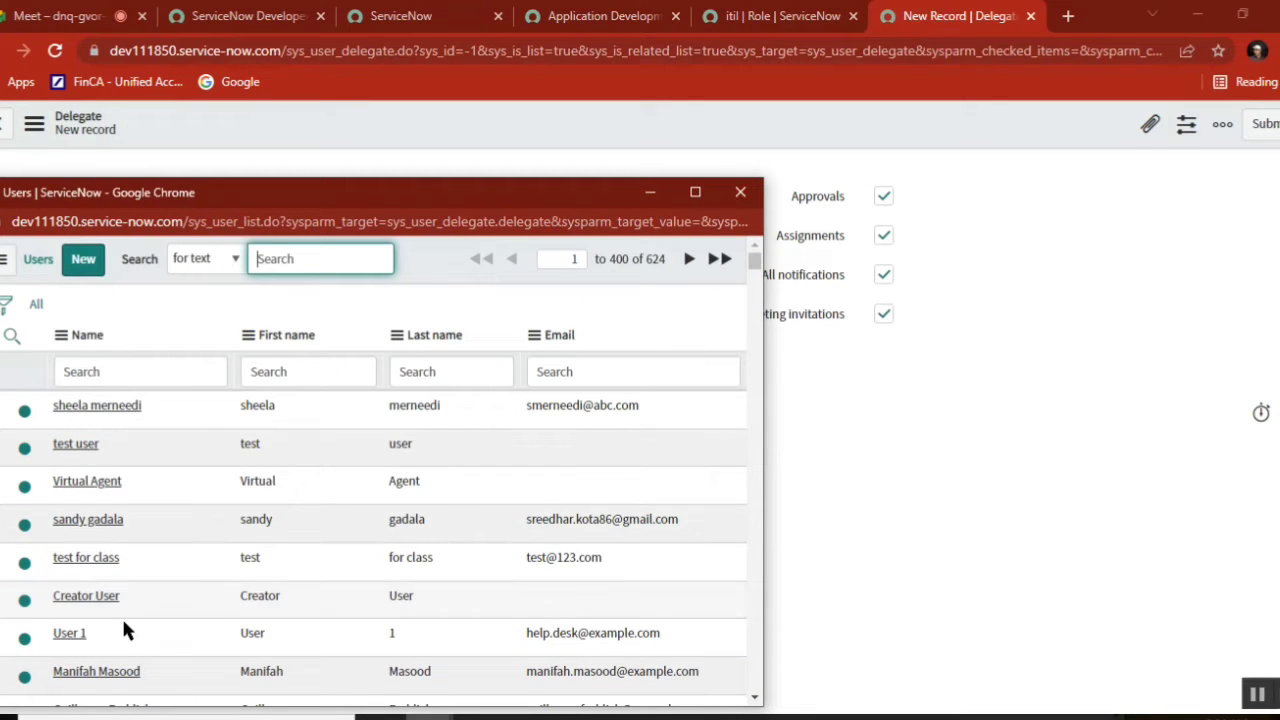
{"action": "left_click", "coordinate": [88, 519]}
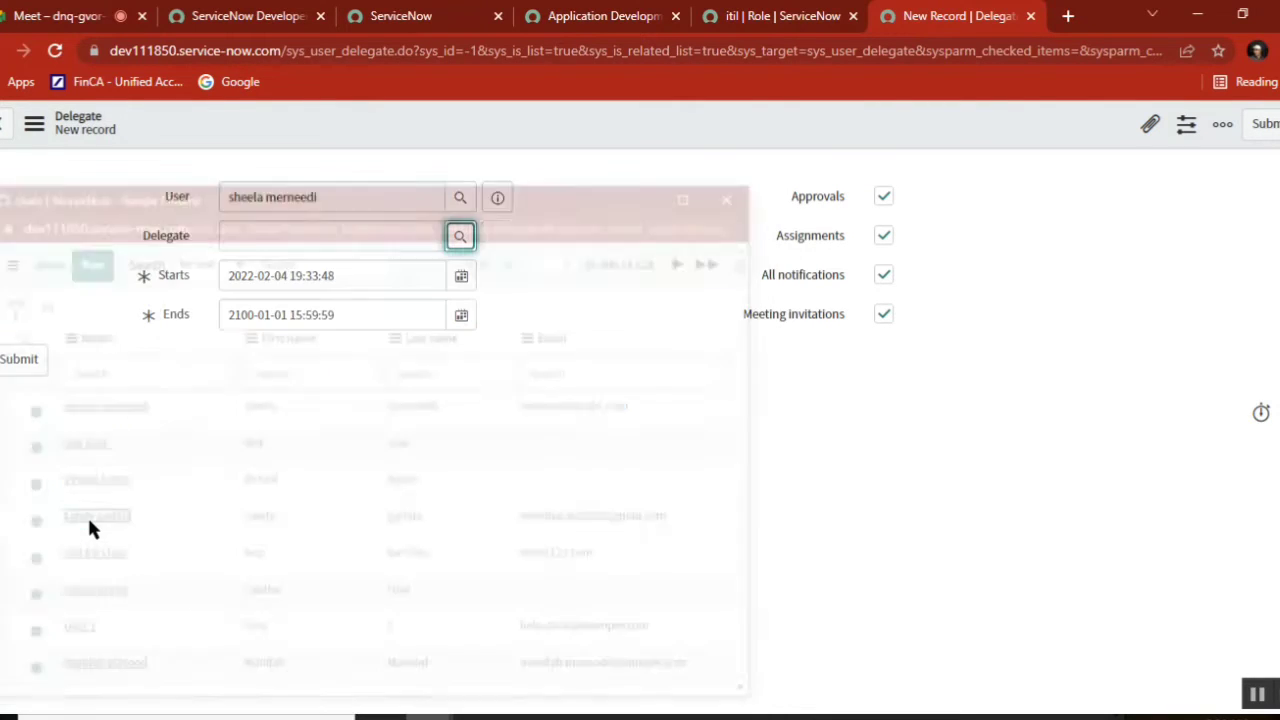
{"action": "left_click", "coordinate": [308, 236]}
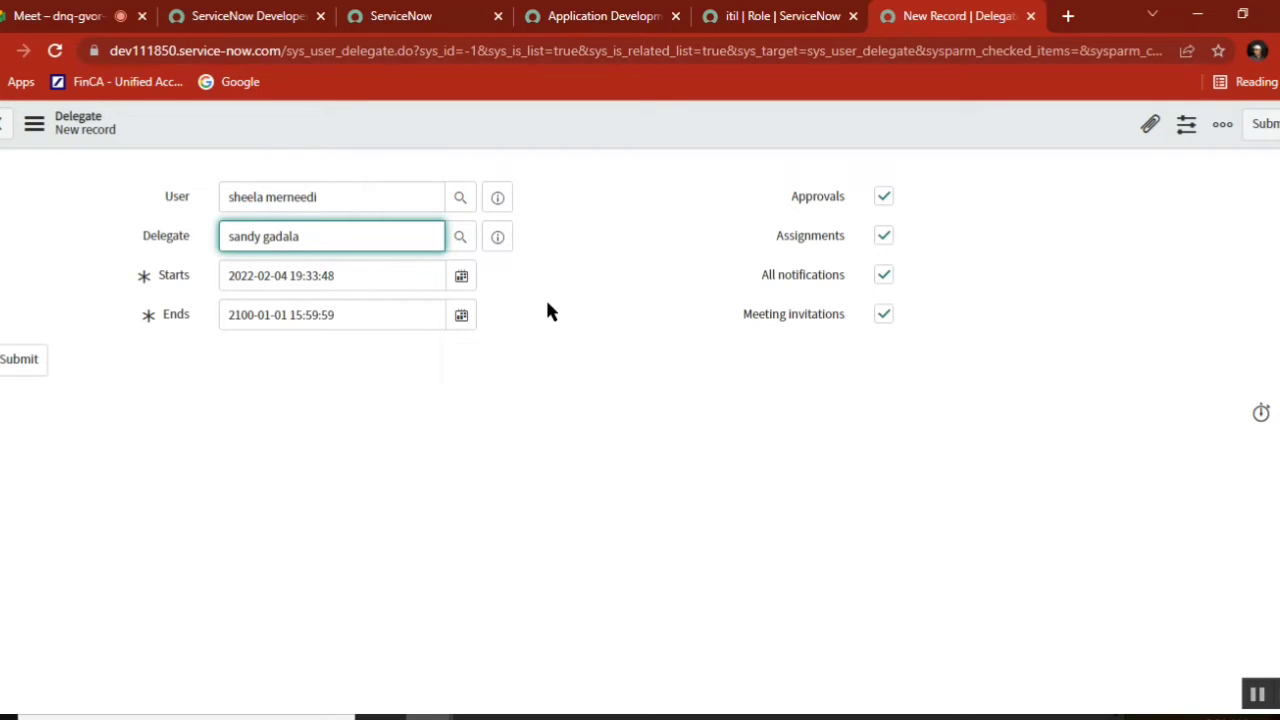
{"action": "left_click", "coordinate": [462, 316]}
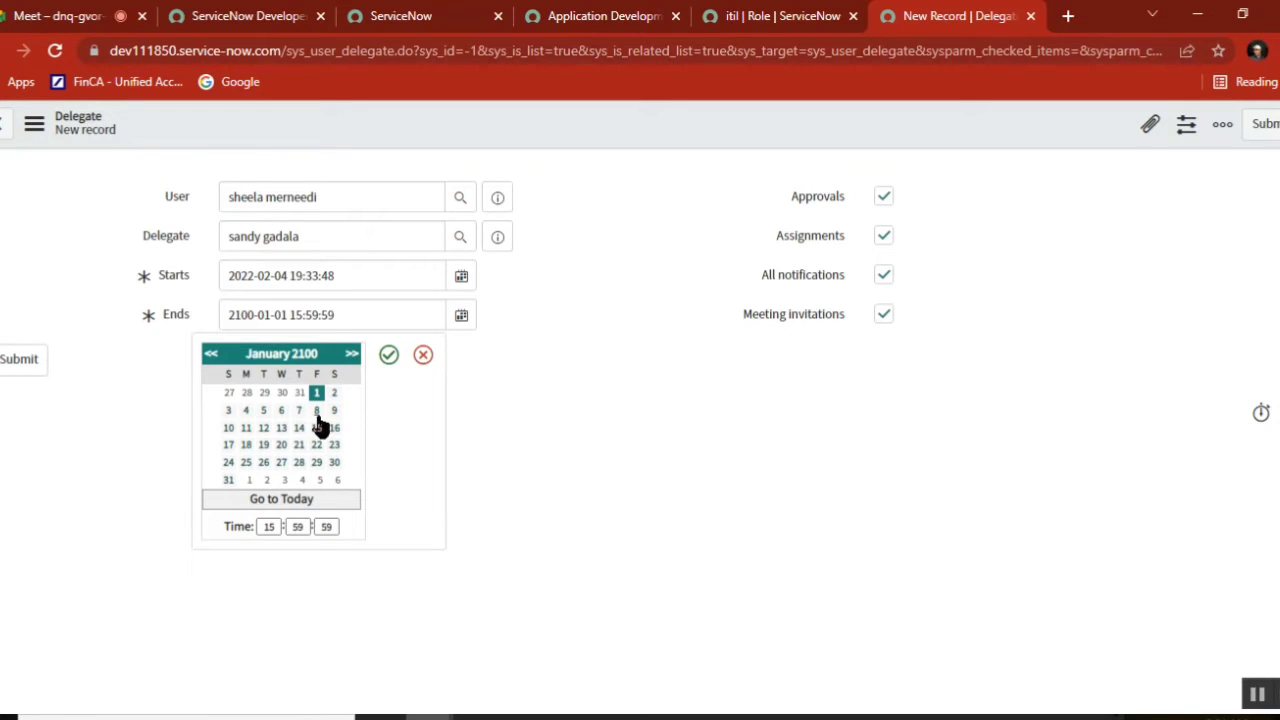
{"action": "left_click", "coordinate": [316, 412]}
{"action": "left_click", "coordinate": [389, 356]}
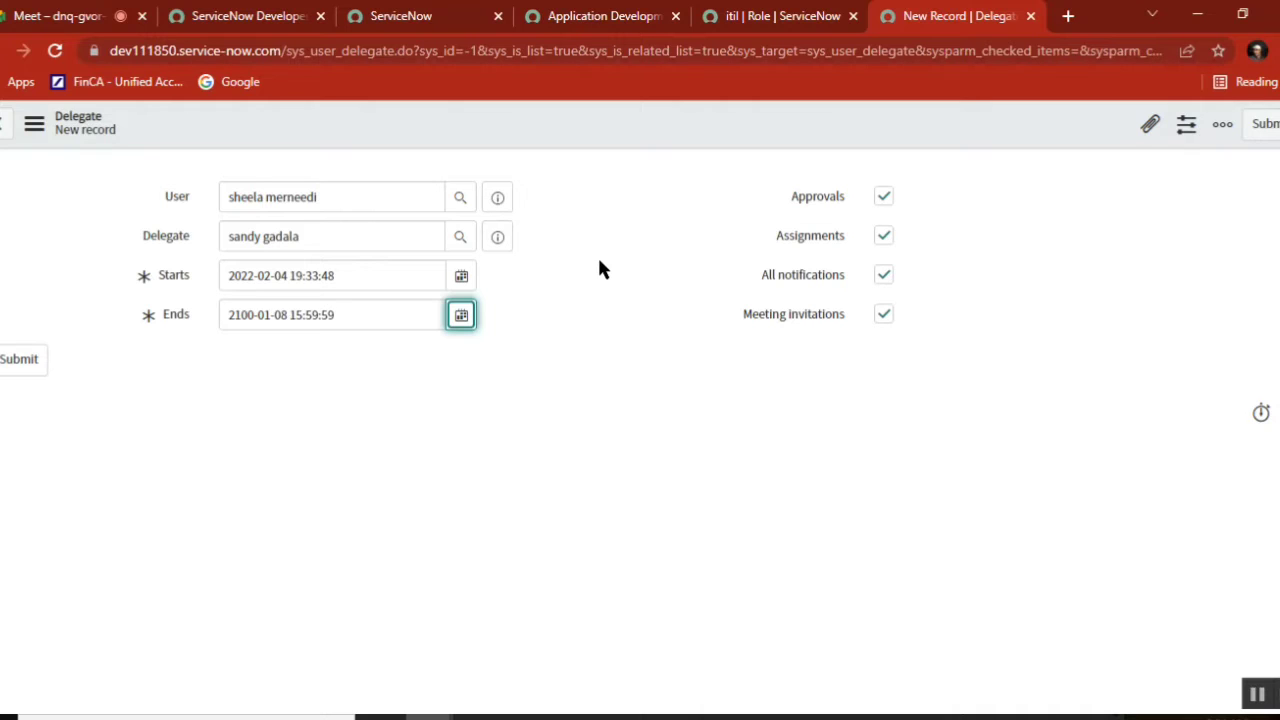
Review who is delegating, who the delegate is, and the approvals and assignments options on the new record.
{"action": "left_click_drag", "start_coordinate": [364, 191], "coordinate": [229, 196]}
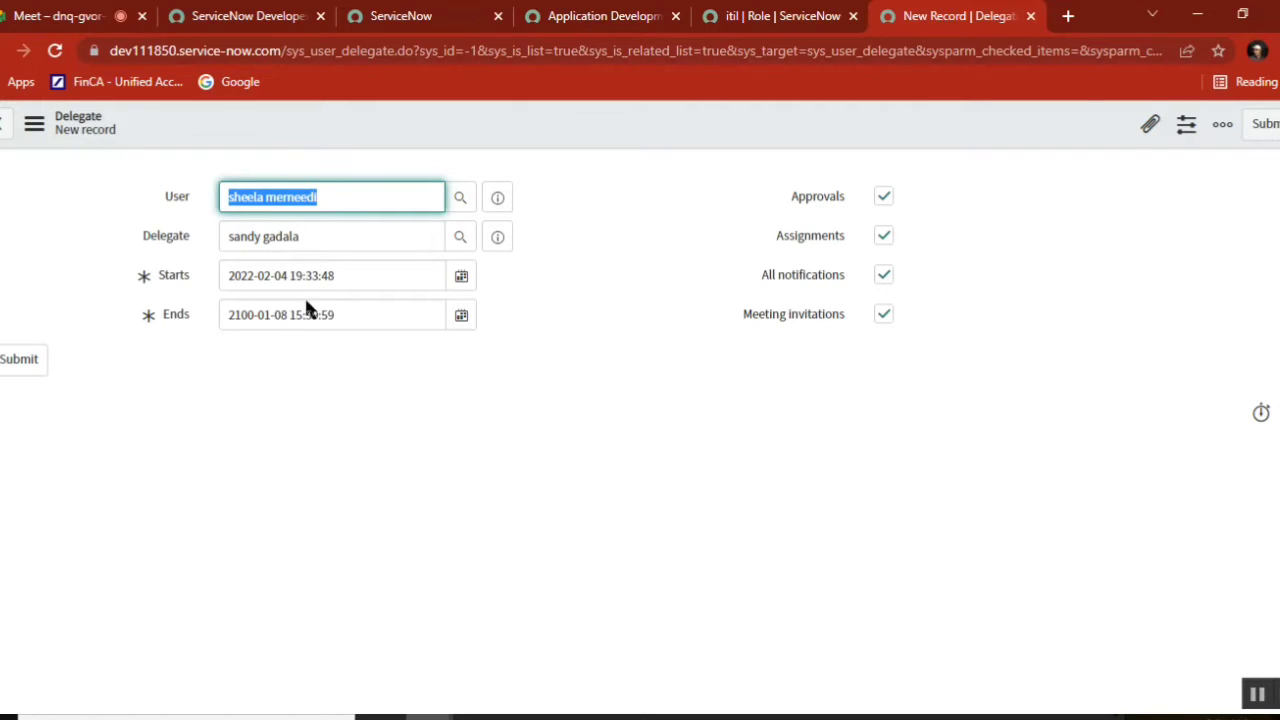
{"action": "triple_click", "coordinate": [297, 197]}
{"action": "left_click_drag", "start_coordinate": [327, 241], "coordinate": [218, 237]}
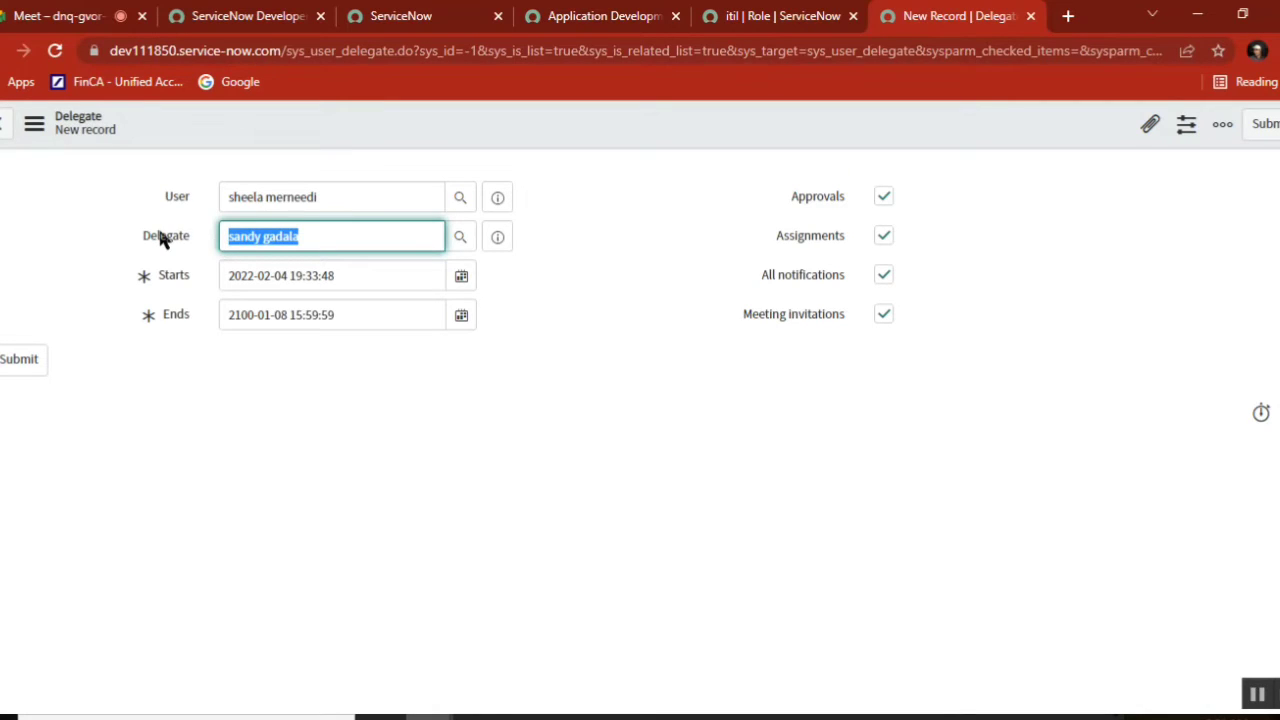
{"action": "double_click", "coordinate": [251, 196]}
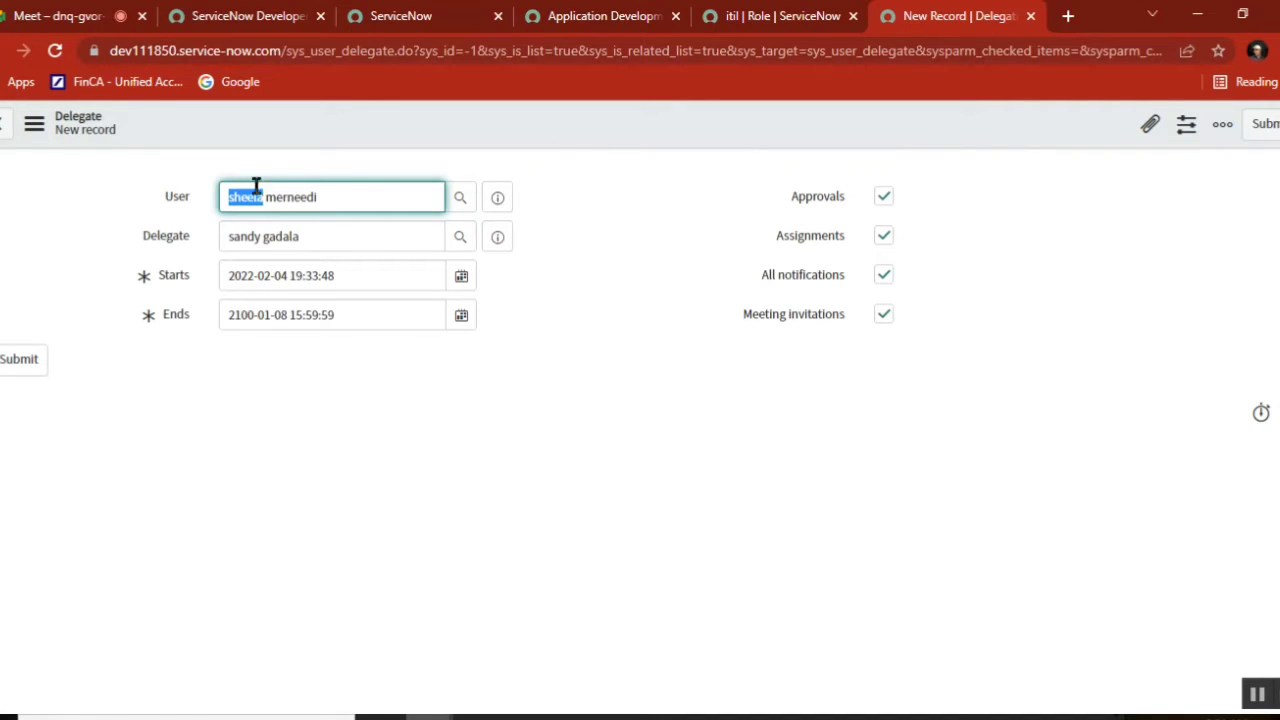
{"action": "double_click", "coordinate": [241, 240]}
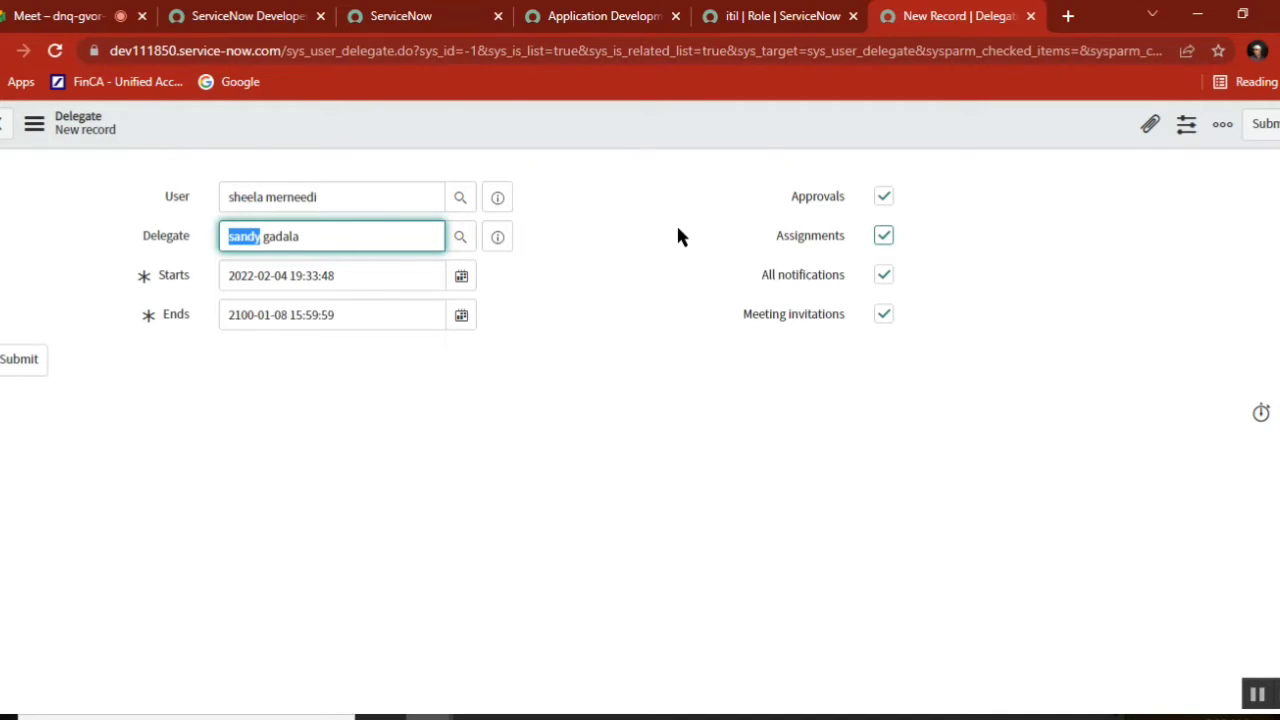
{"action": "mouse_move", "coordinate": [817, 204]}
{"action": "double_click", "coordinate": [250, 198]}
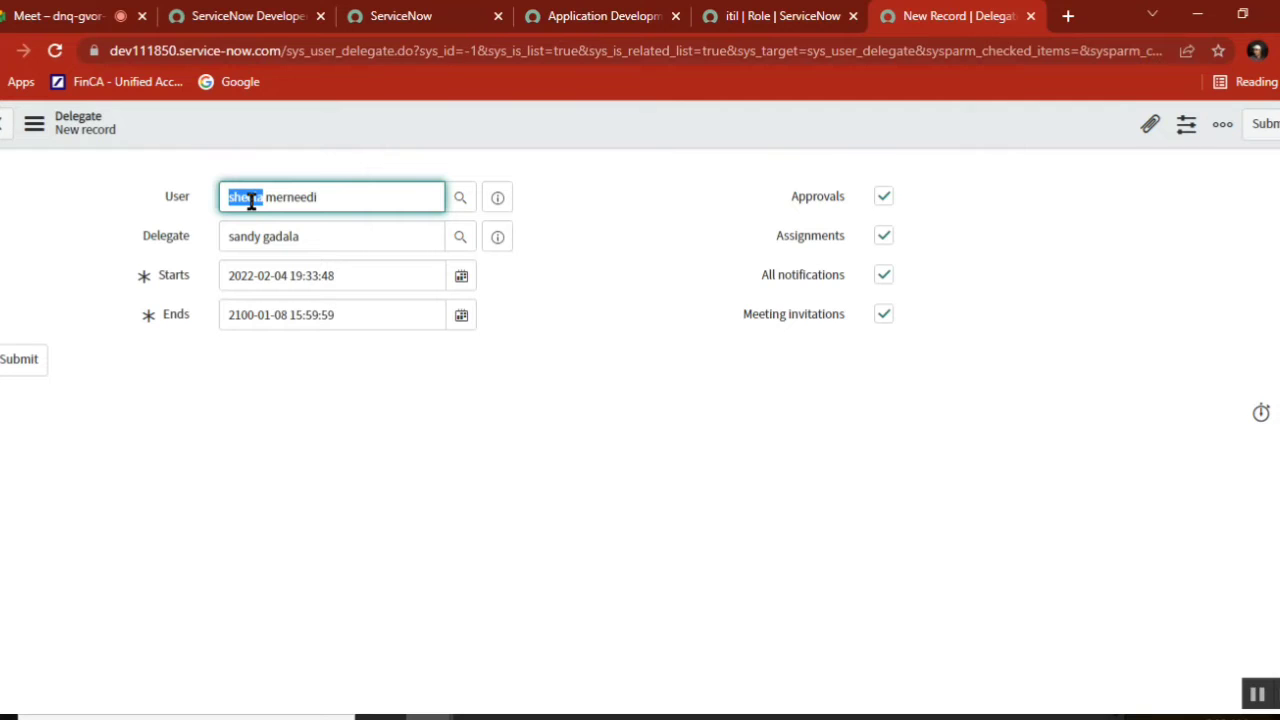
Open the Hardware category of the Self-Service Service Catalog on the main ServiceNow page.
{"action": "left_click", "coordinate": [600, 16]}
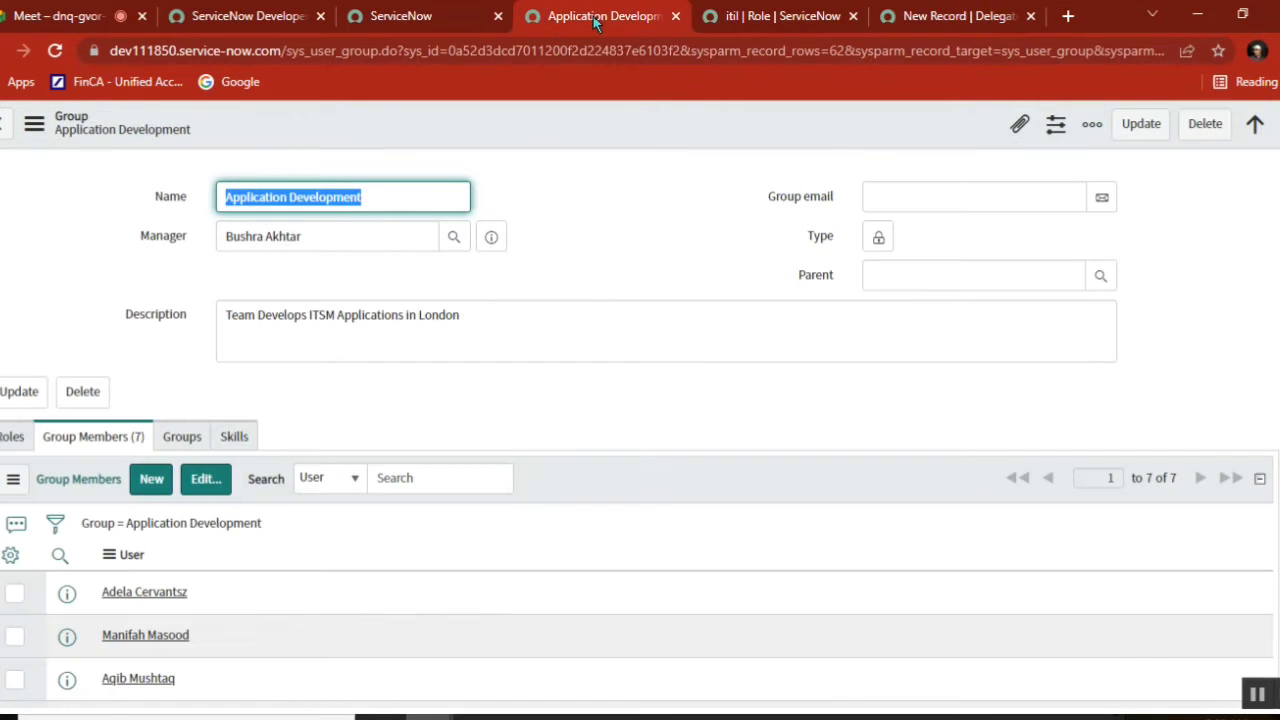
{"action": "left_click", "coordinate": [437, 23]}
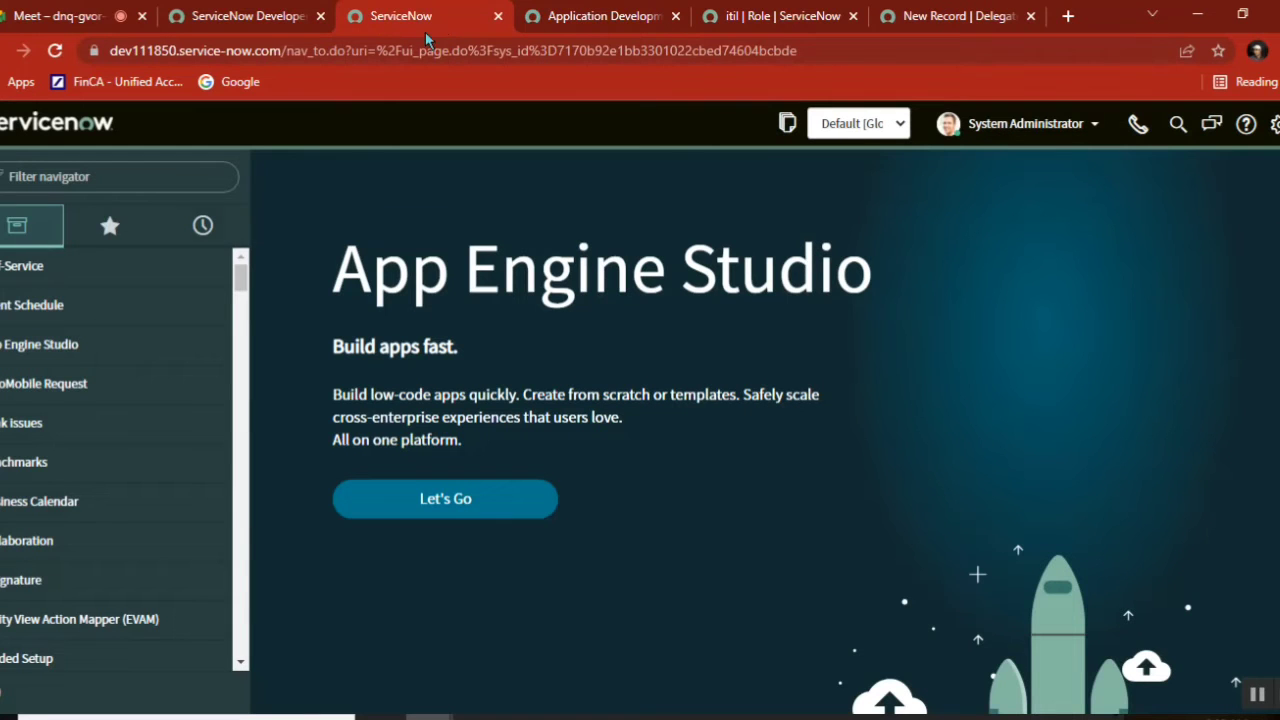
{"action": "left_click", "coordinate": [38, 268]}
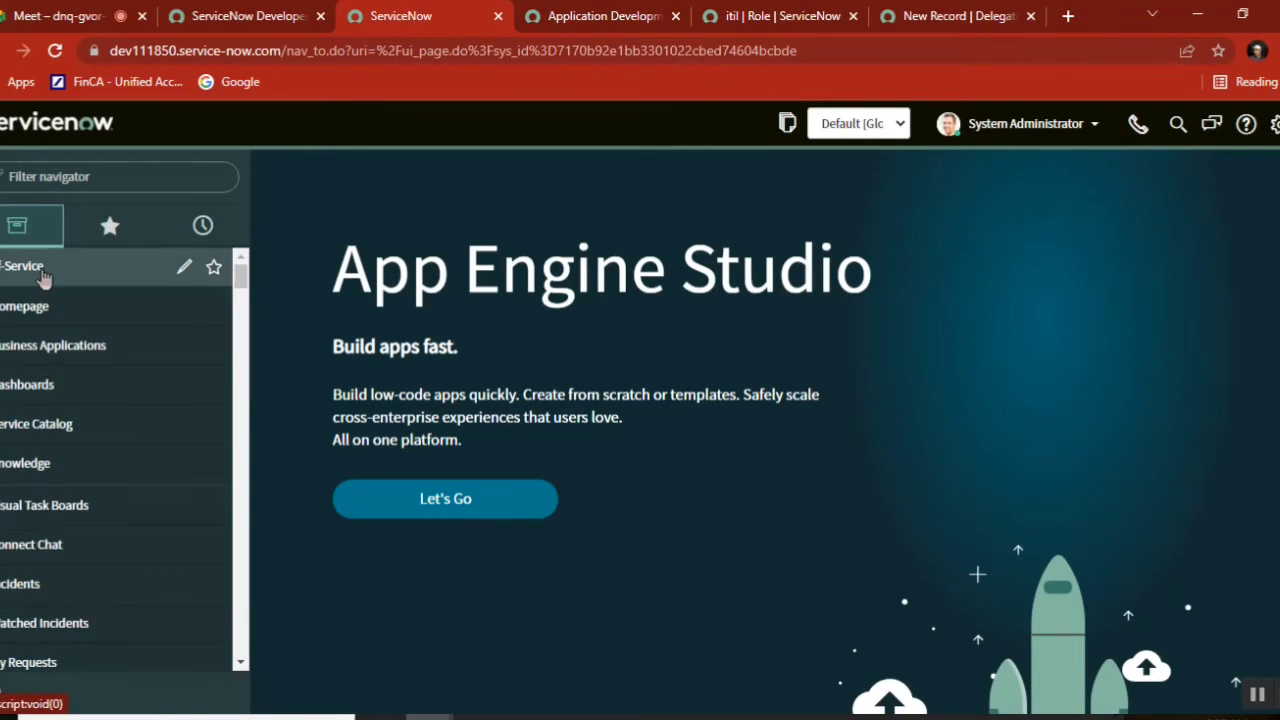
{"action": "left_click", "coordinate": [52, 425]}
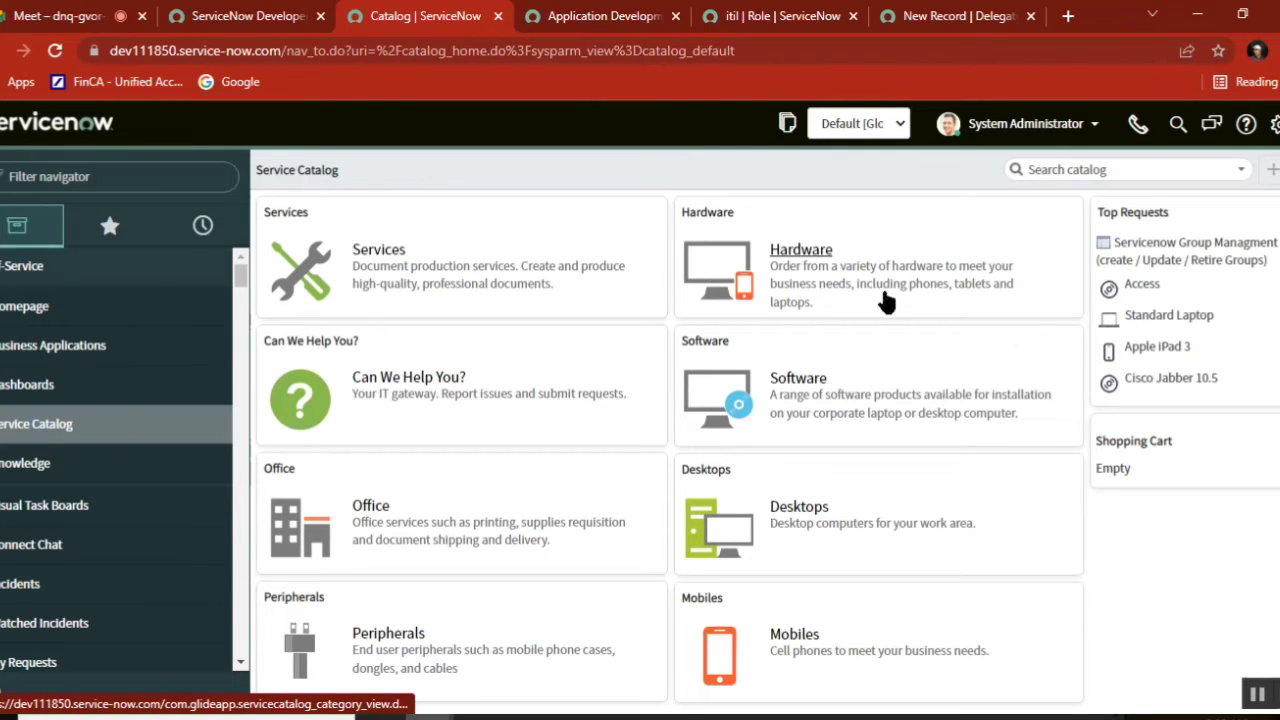
{"action": "left_click", "coordinate": [785, 258]}
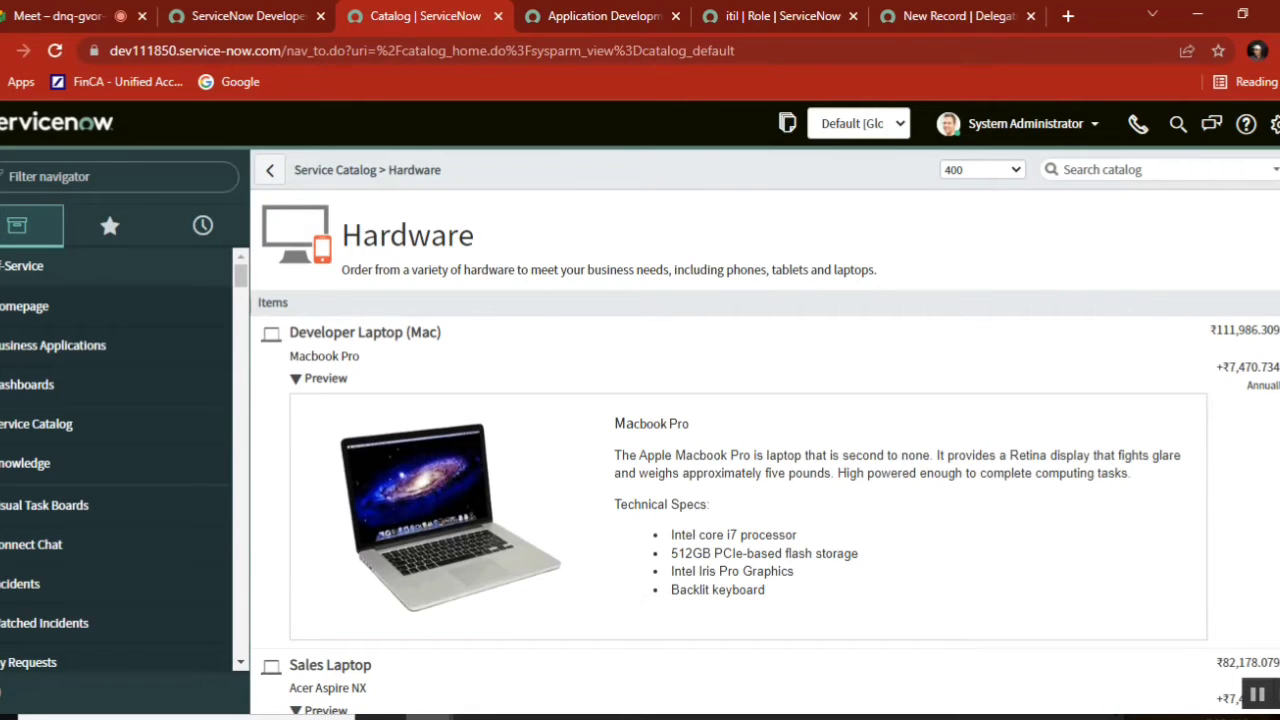
Browse the hardware items, open the Apple iPhone 6s page and examine its price.
{"action": "scroll", "coordinate": [765, 430], "scroll_direction": "down", "scroll_amount": 10}
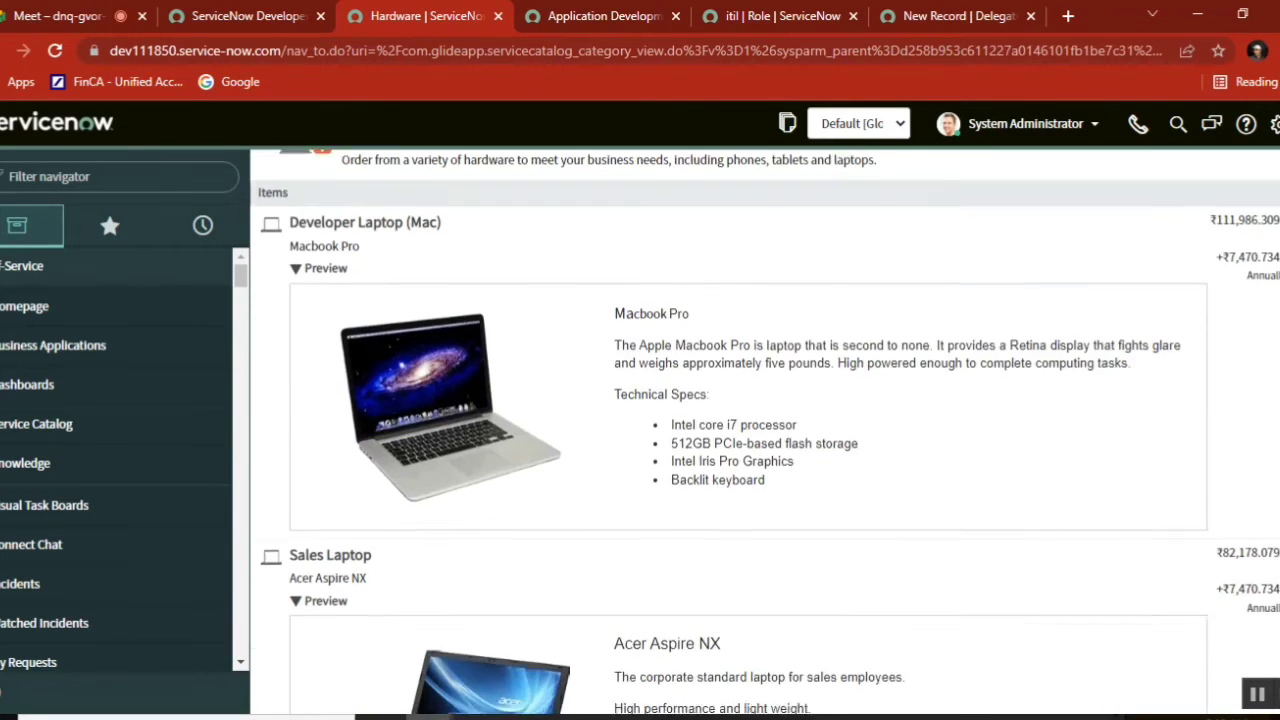
{"action": "scroll", "coordinate": [765, 430], "scroll_direction": "down", "scroll_amount": 1}
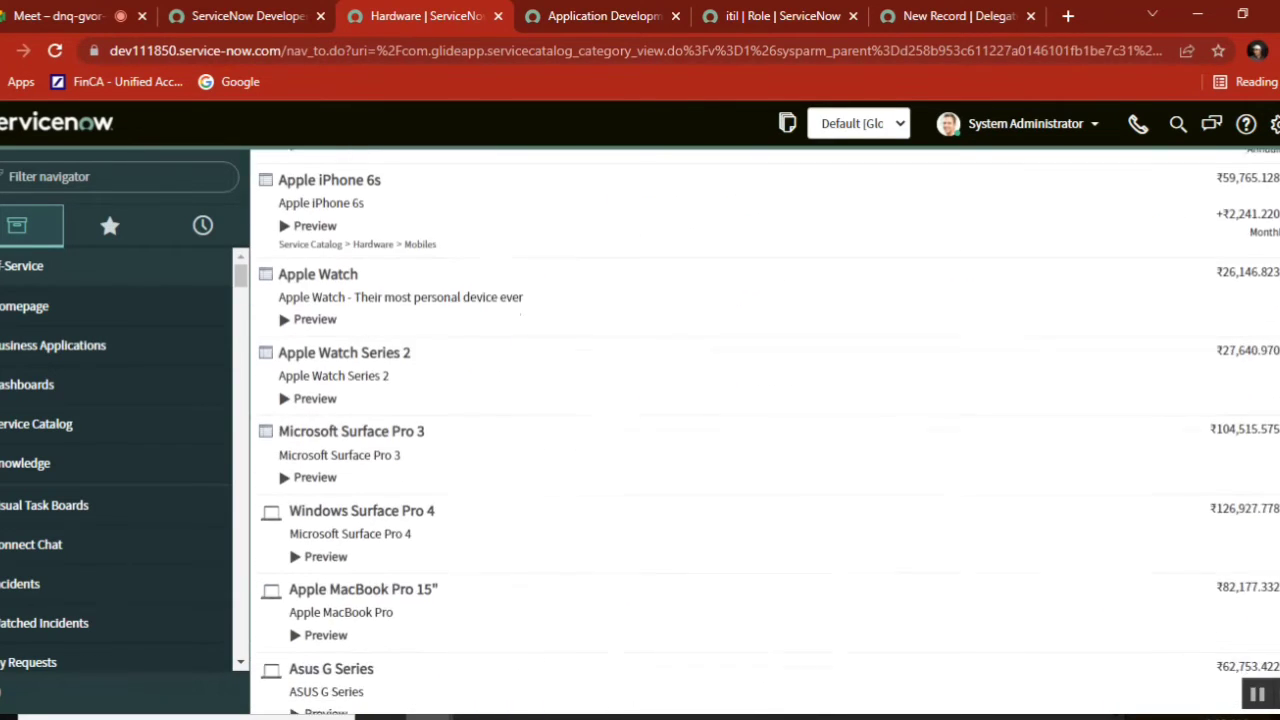
{"action": "scroll", "coordinate": [765, 430], "scroll_direction": "up", "scroll_amount": 1}
{"action": "scroll", "coordinate": [765, 430], "scroll_direction": "up", "scroll_amount": 1}
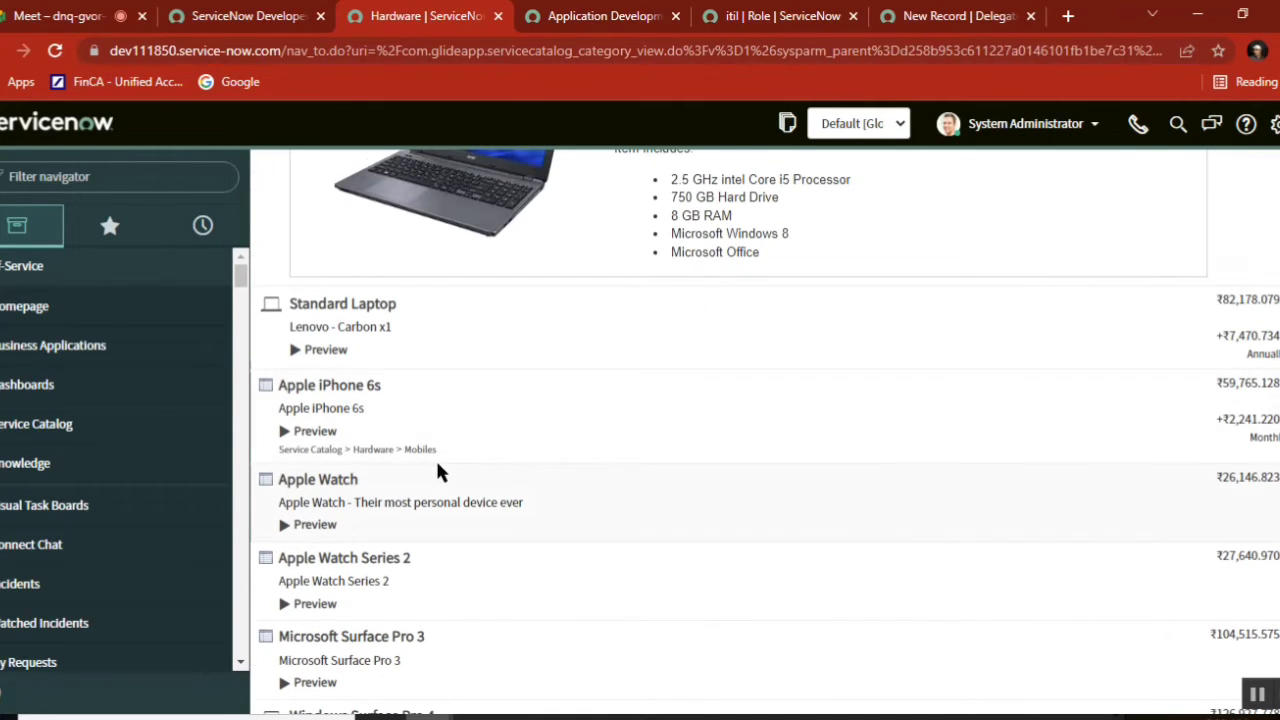
{"action": "left_click", "coordinate": [497, 428]}
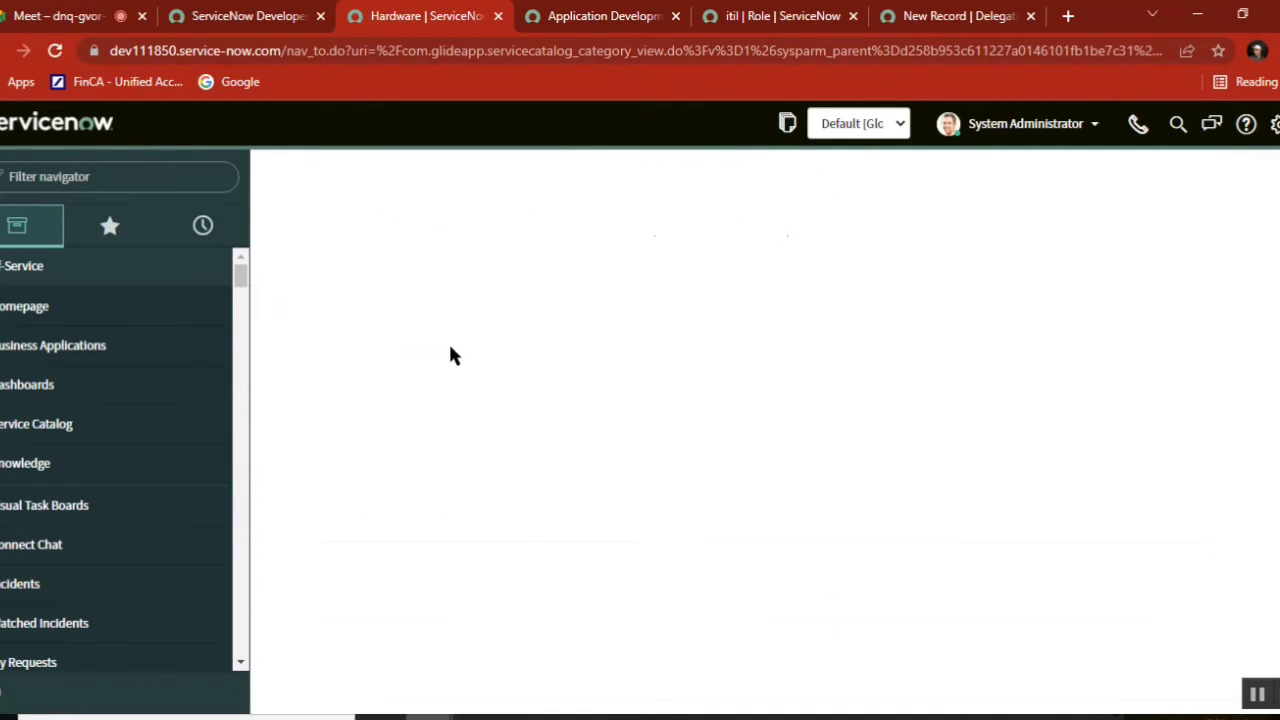
{"action": "scroll", "coordinate": [726, 420], "scroll_direction": "down", "scroll_amount": 3}
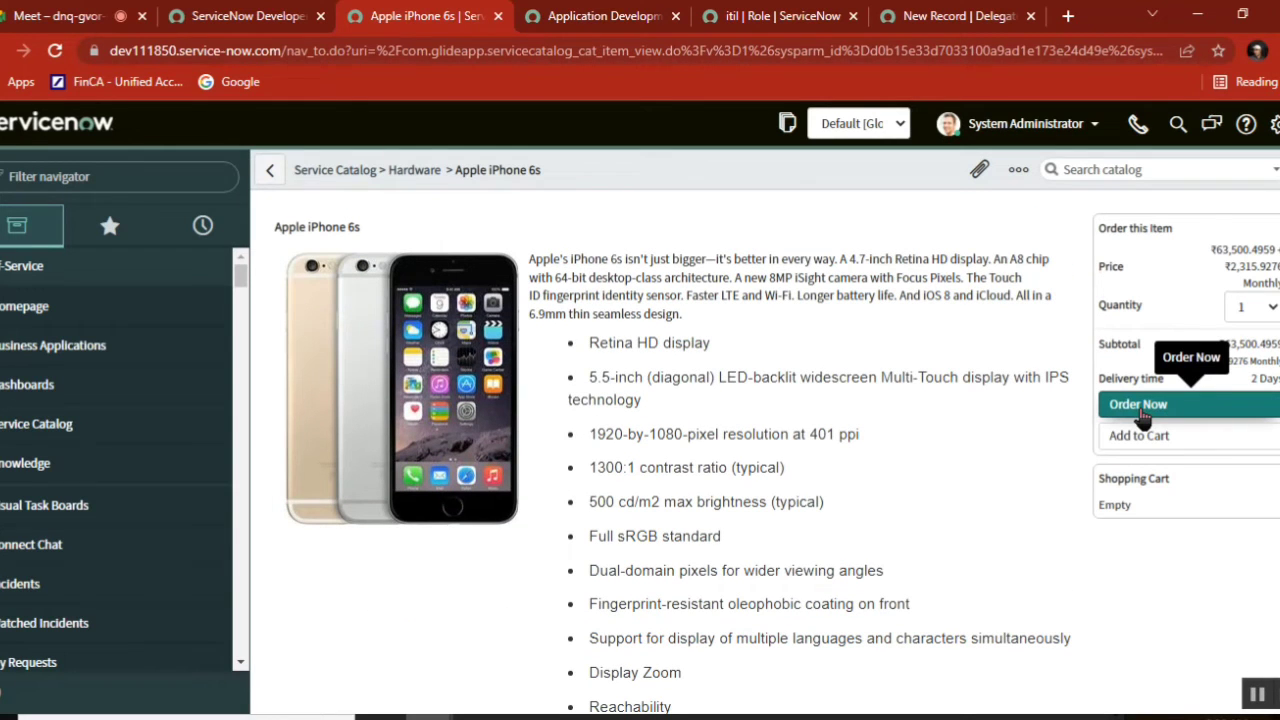
{"action": "double_click", "coordinate": [1221, 250]}
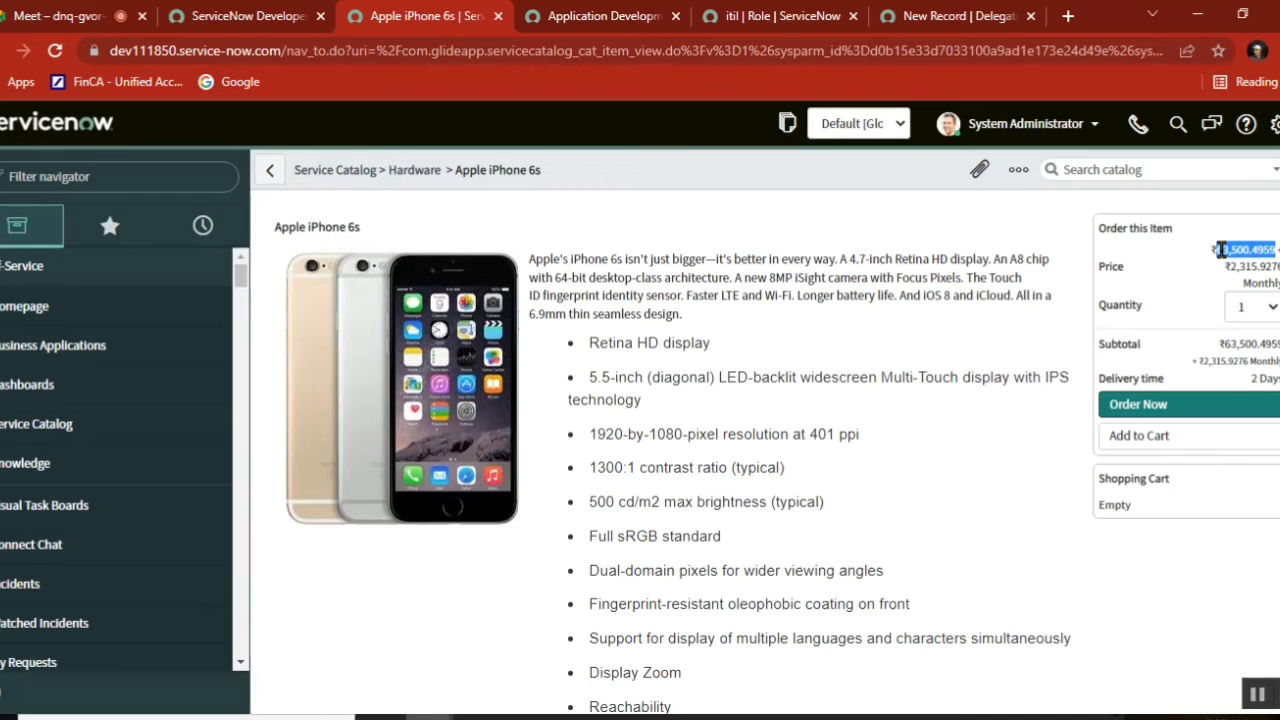
Return to the new delegate record and review its start date, user, delegate and Approvals option.
{"action": "left_click", "coordinate": [935, 15]}
{"action": "left_click", "coordinate": [231, 273]}
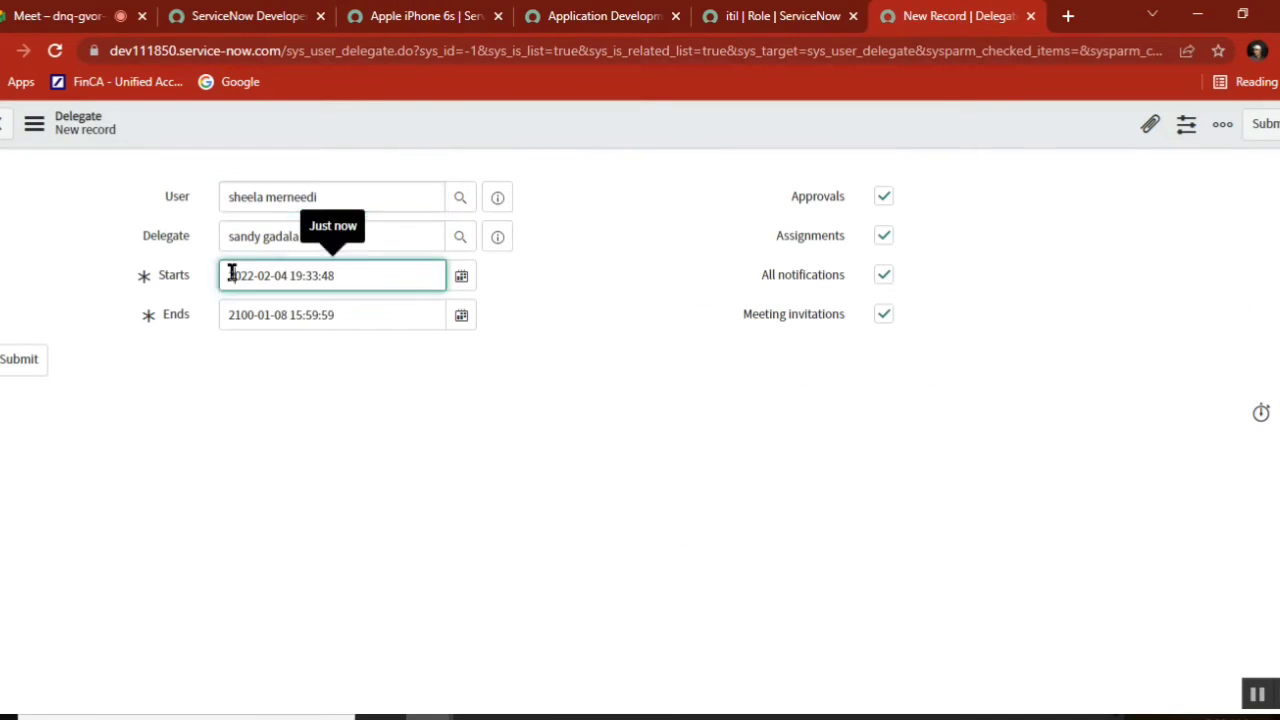
{"action": "double_click", "coordinate": [231, 273]}
{"action": "left_click", "coordinate": [308, 277]}
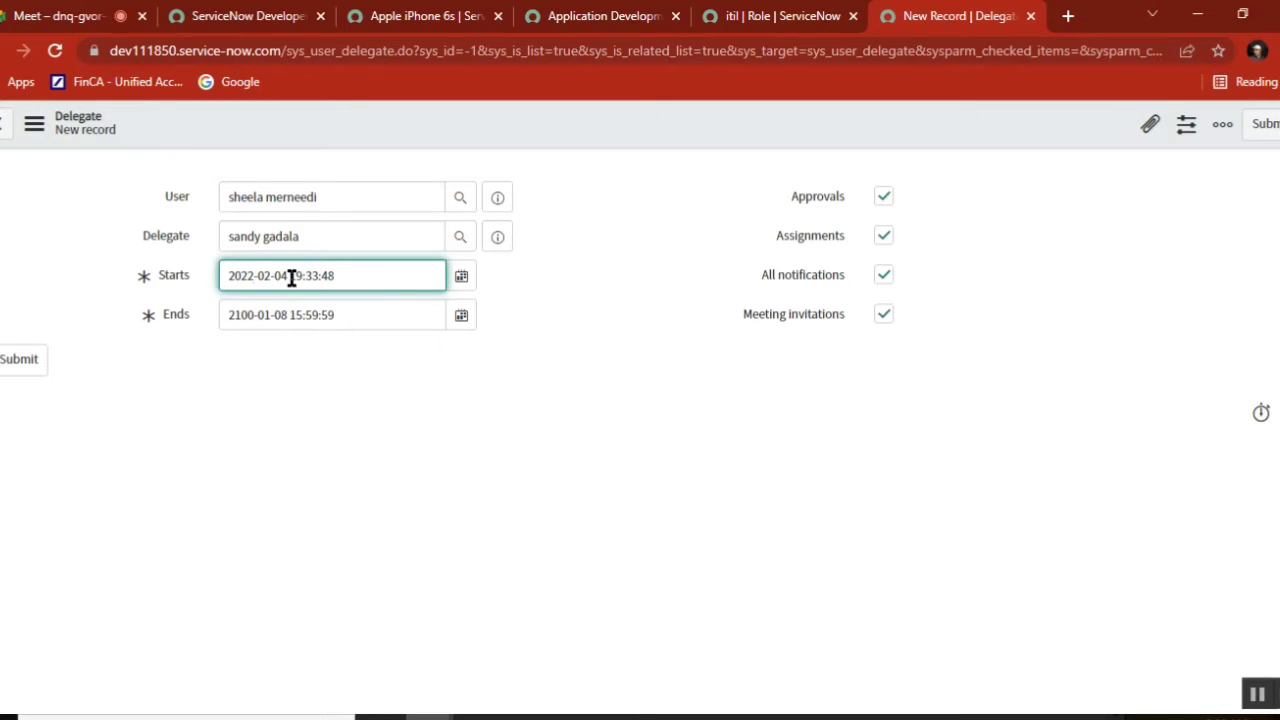
{"action": "double_click", "coordinate": [281, 276]}
{"action": "left_click_drag", "start_coordinate": [340, 200], "coordinate": [224, 198]}
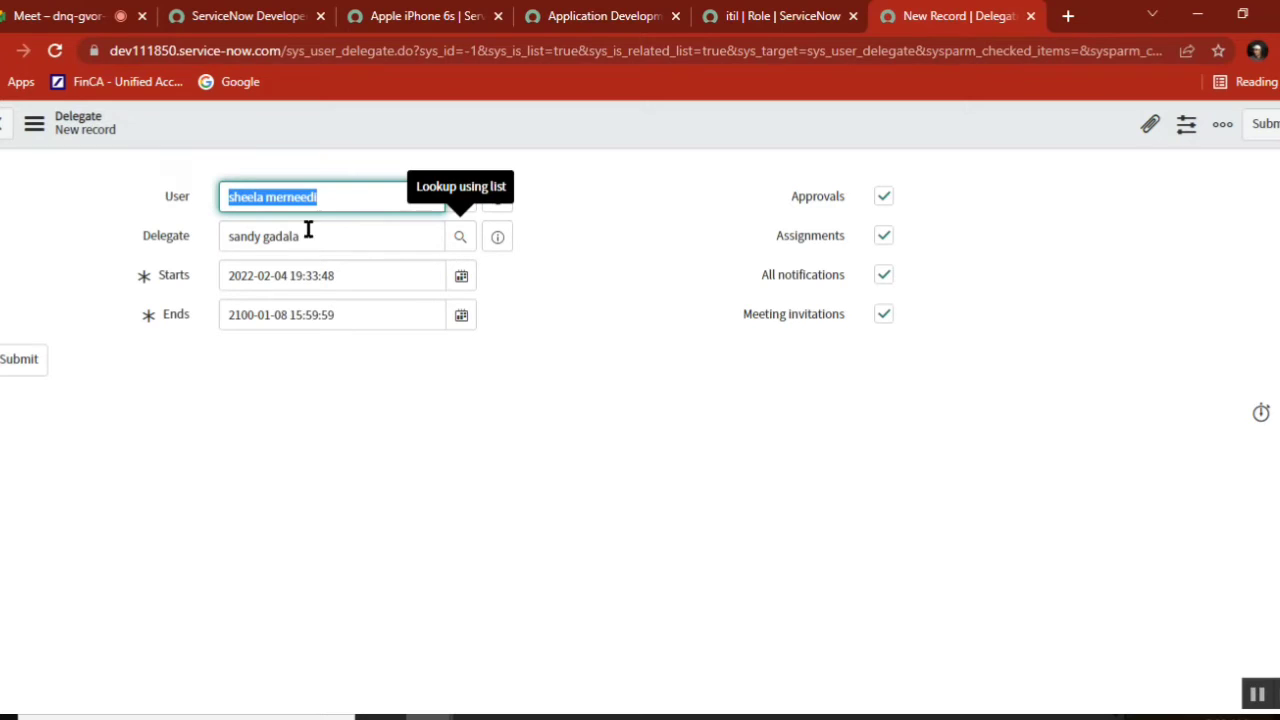
{"action": "left_click", "coordinate": [240, 234]}
{"action": "double_click", "coordinate": [238, 236]}
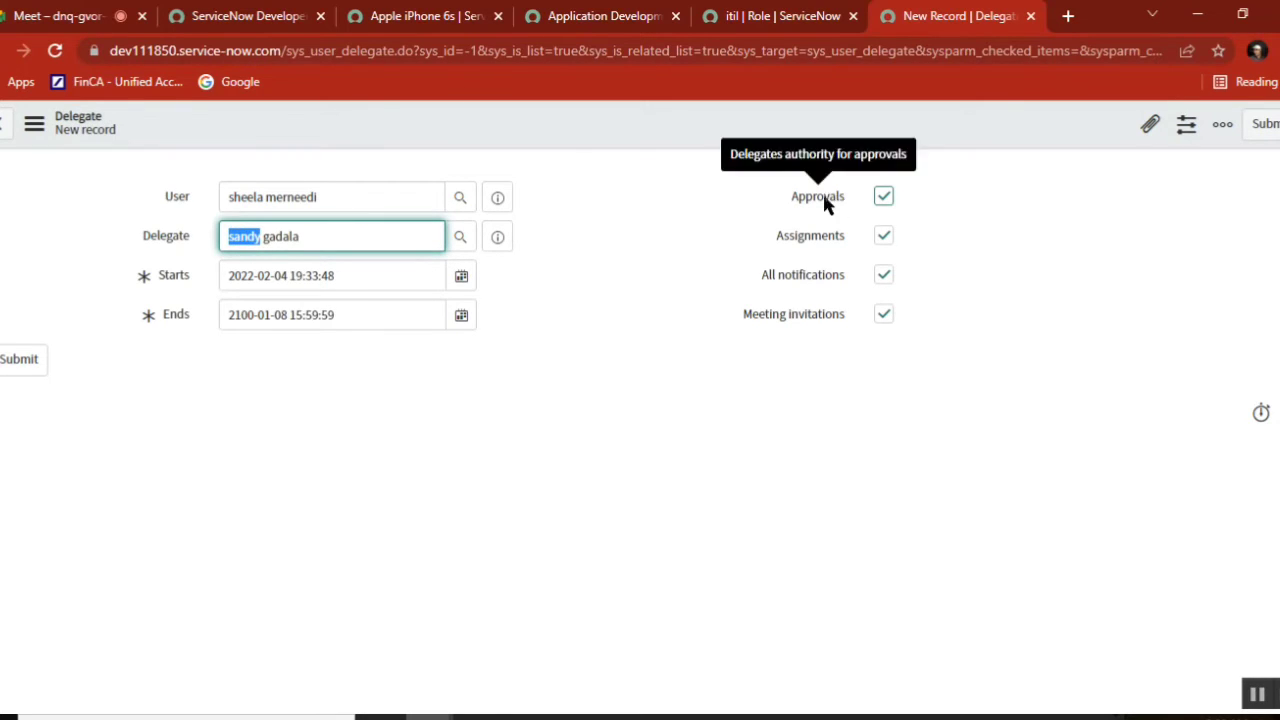
Find "approvals" in the main ServiceNow navigator, open My Approvals in a separate tab and clear its filter to list all approvals.
{"action": "left_click", "coordinate": [427, 12]}
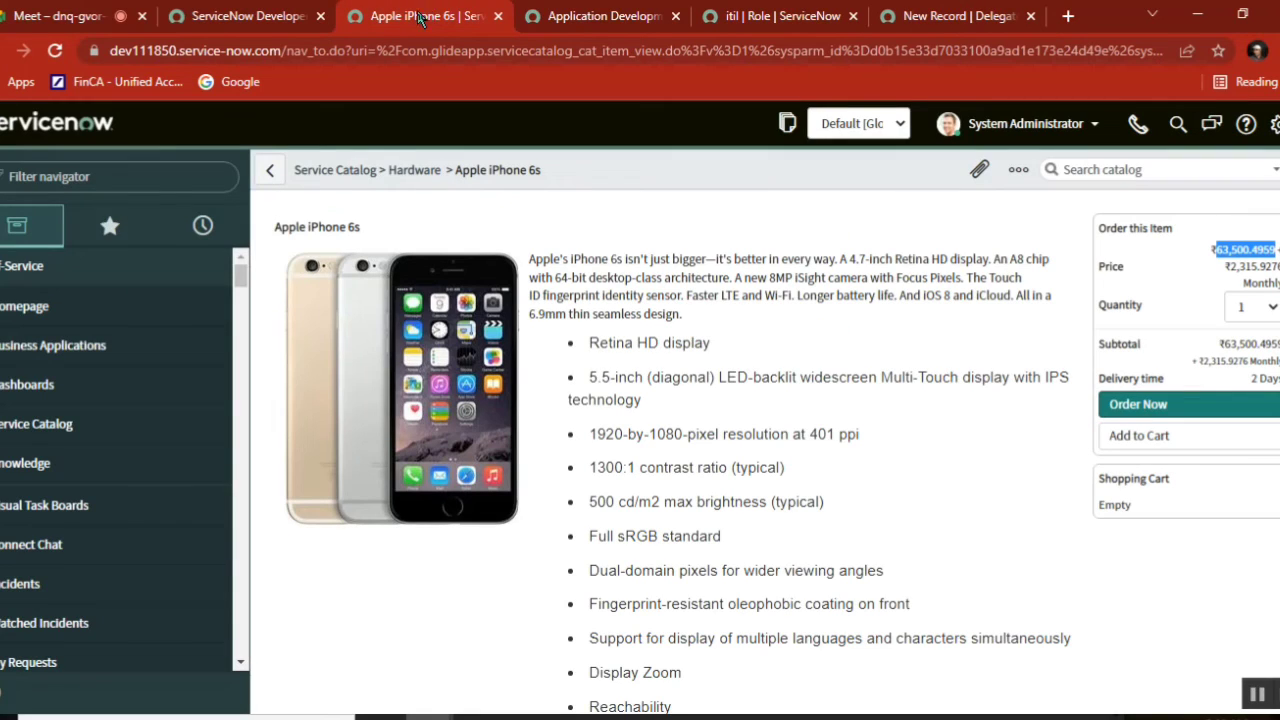
{"action": "left_click", "coordinate": [78, 176]}
{"action": "type", "text": "approvals"}
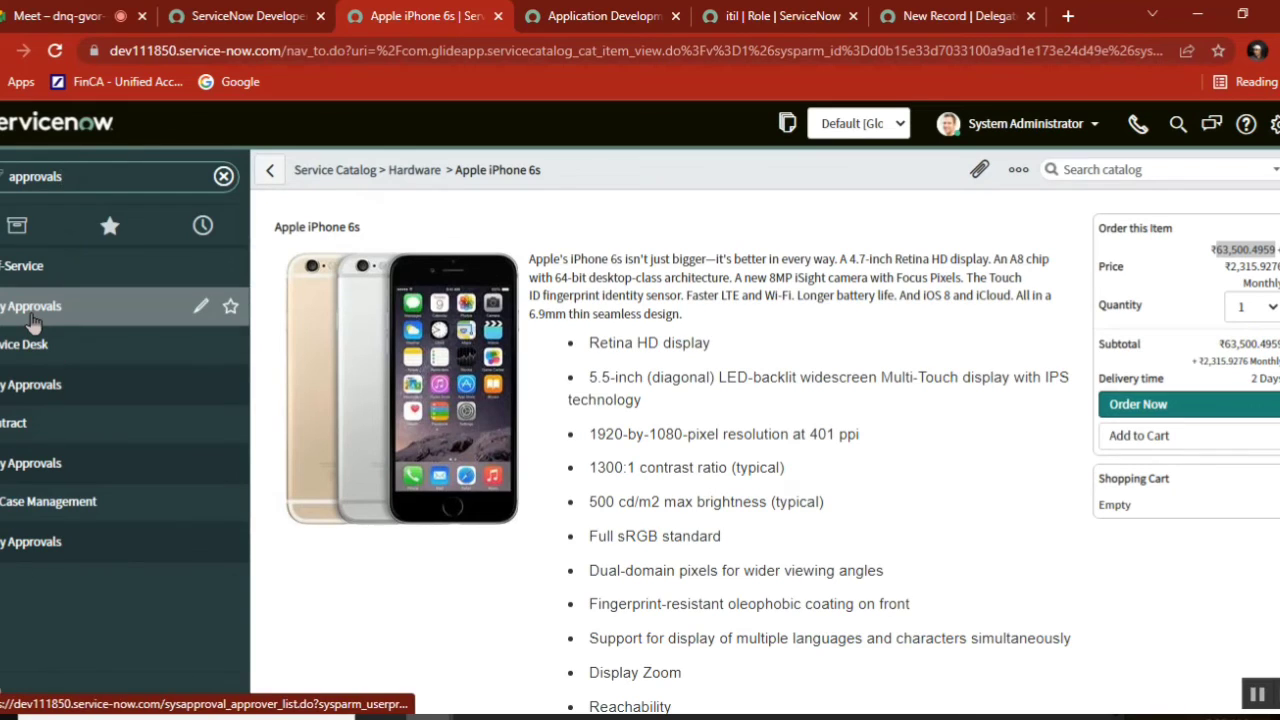
{"action": "middle_click", "coordinate": [33, 320]}
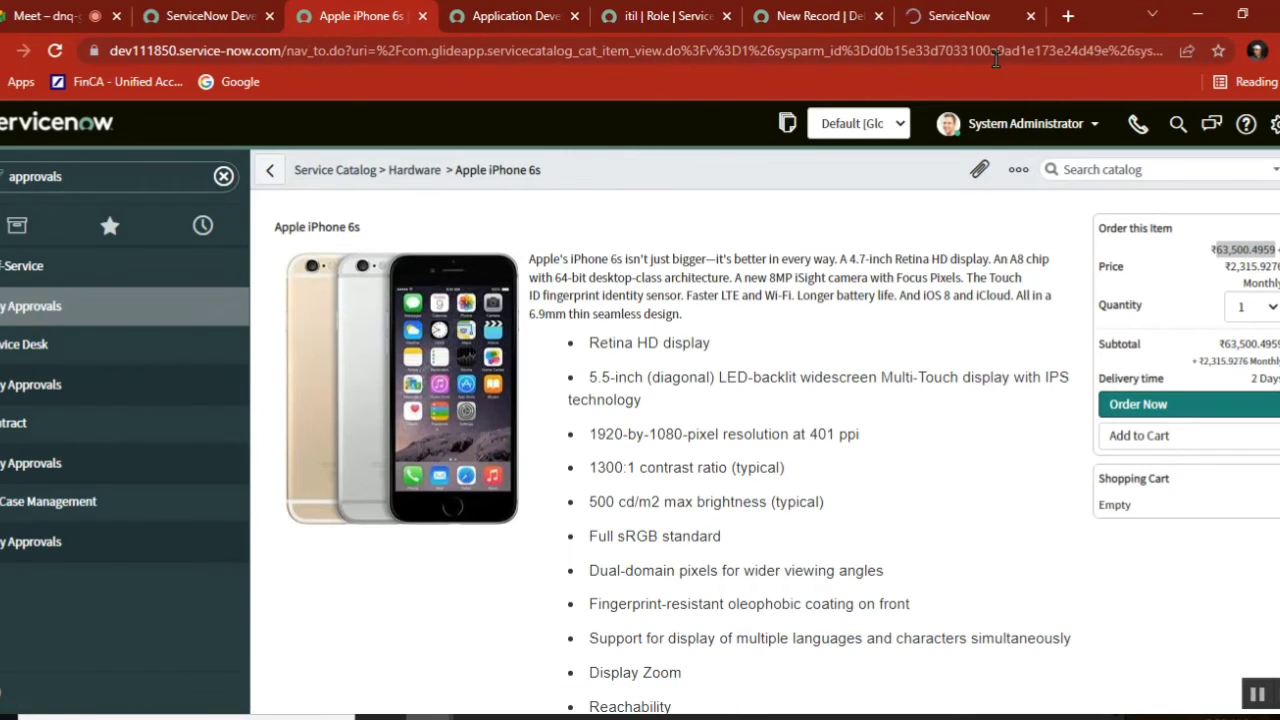
{"action": "left_click", "coordinate": [972, 20]}
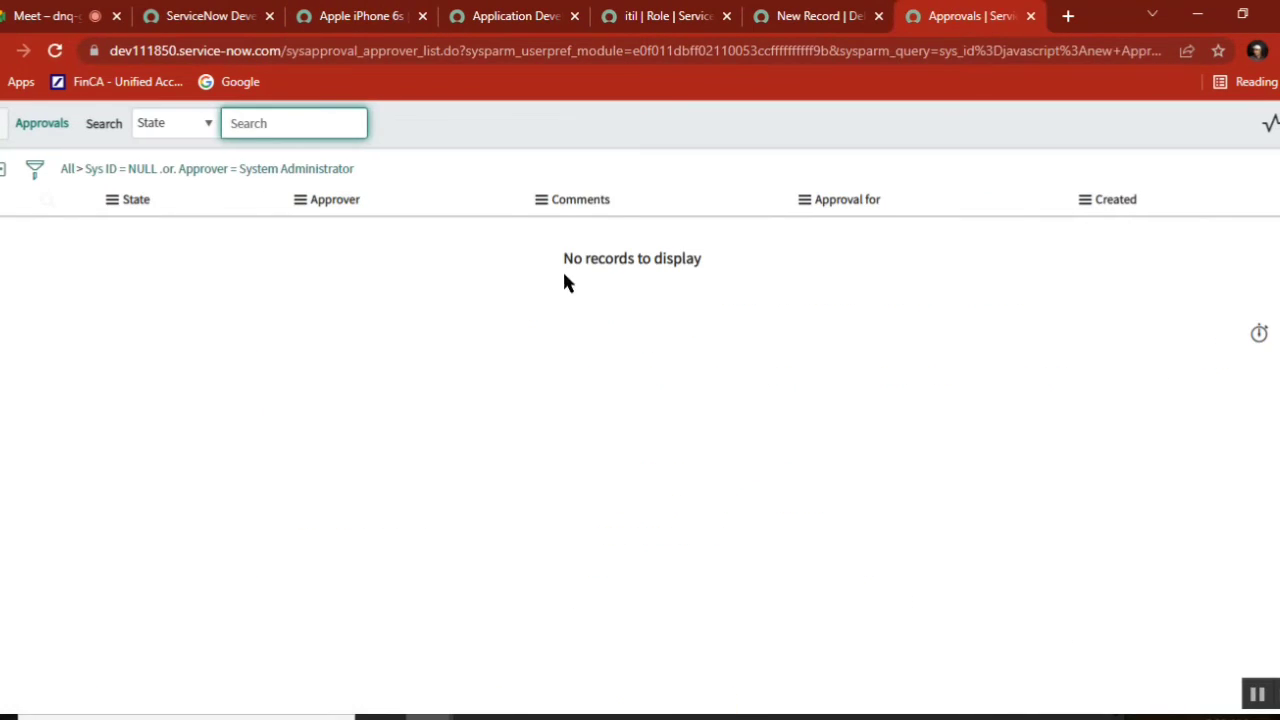
{"action": "left_click", "coordinate": [68, 169]}
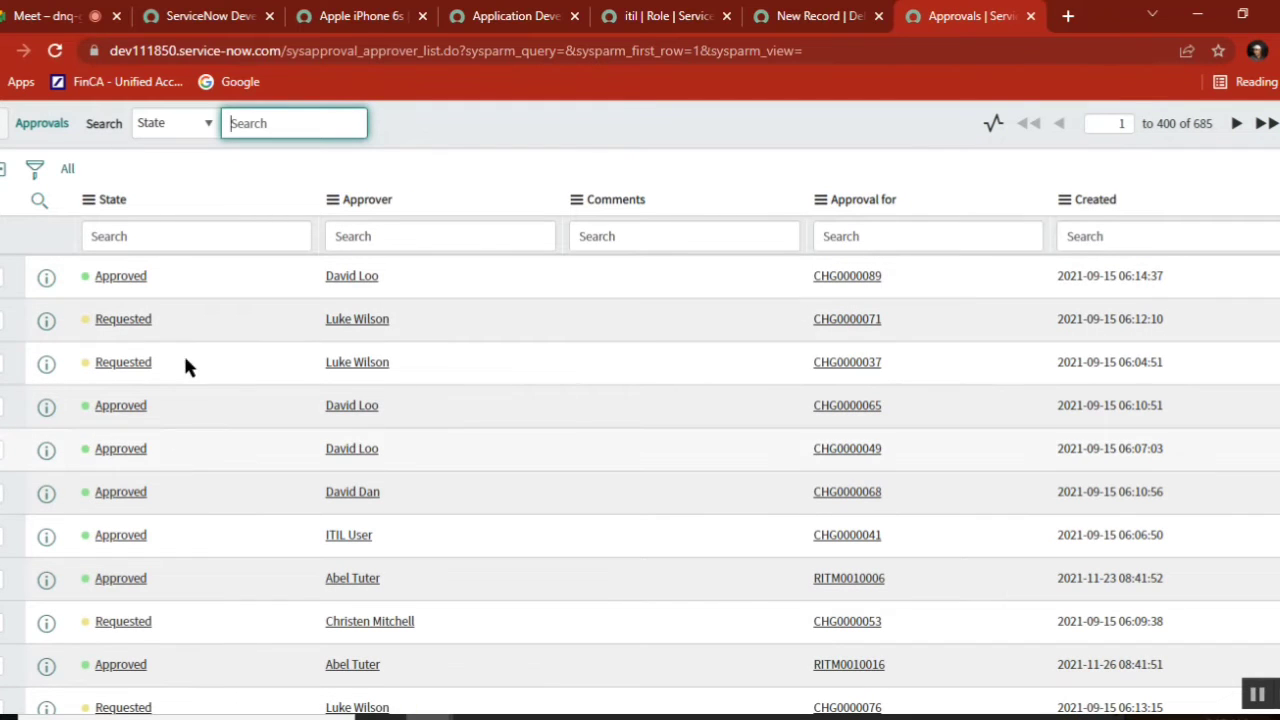
Open change request CHG0000071 from the approvals list in a separate tab and show its Approvers related list.
{"action": "double_click", "coordinate": [886, 318]}
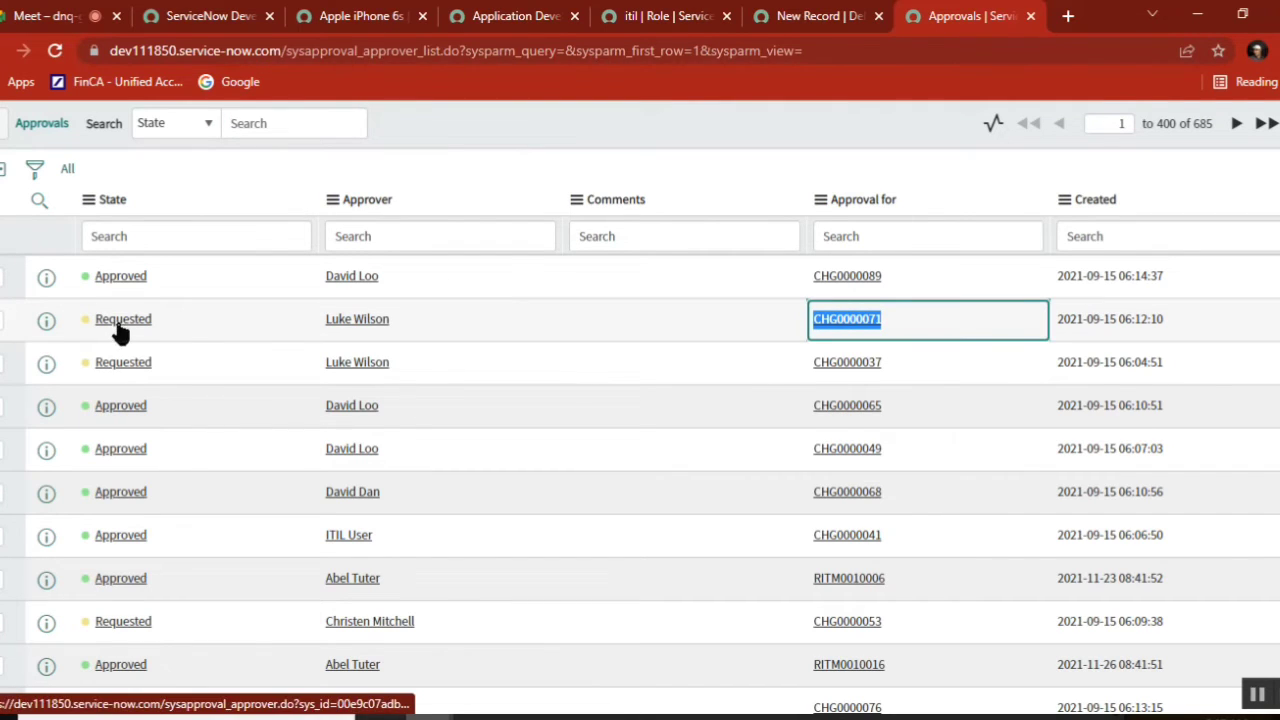
{"action": "middle_click", "coordinate": [842, 328]}
{"action": "left_click", "coordinate": [967, 20]}
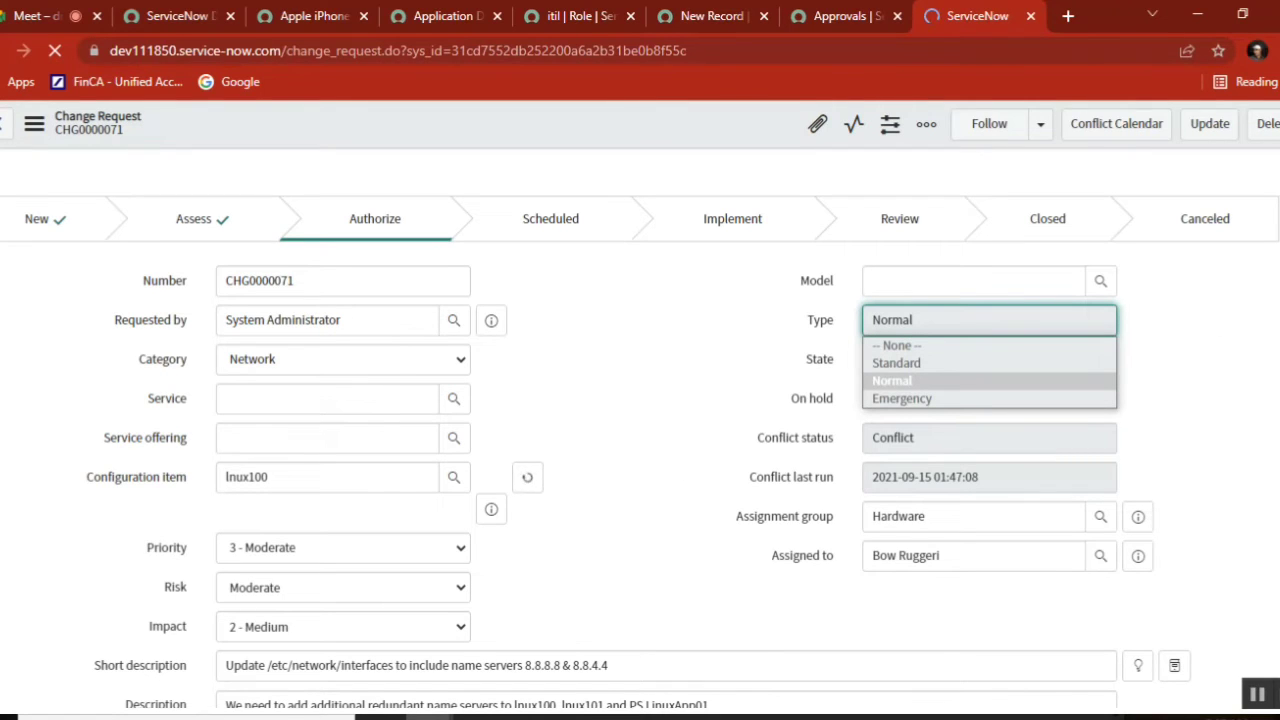
{"action": "scroll", "coordinate": [640, 400], "scroll_direction": "down", "scroll_amount": 9}
{"action": "scroll", "coordinate": [1245, 680], "scroll_direction": "down", "scroll_amount": 1}
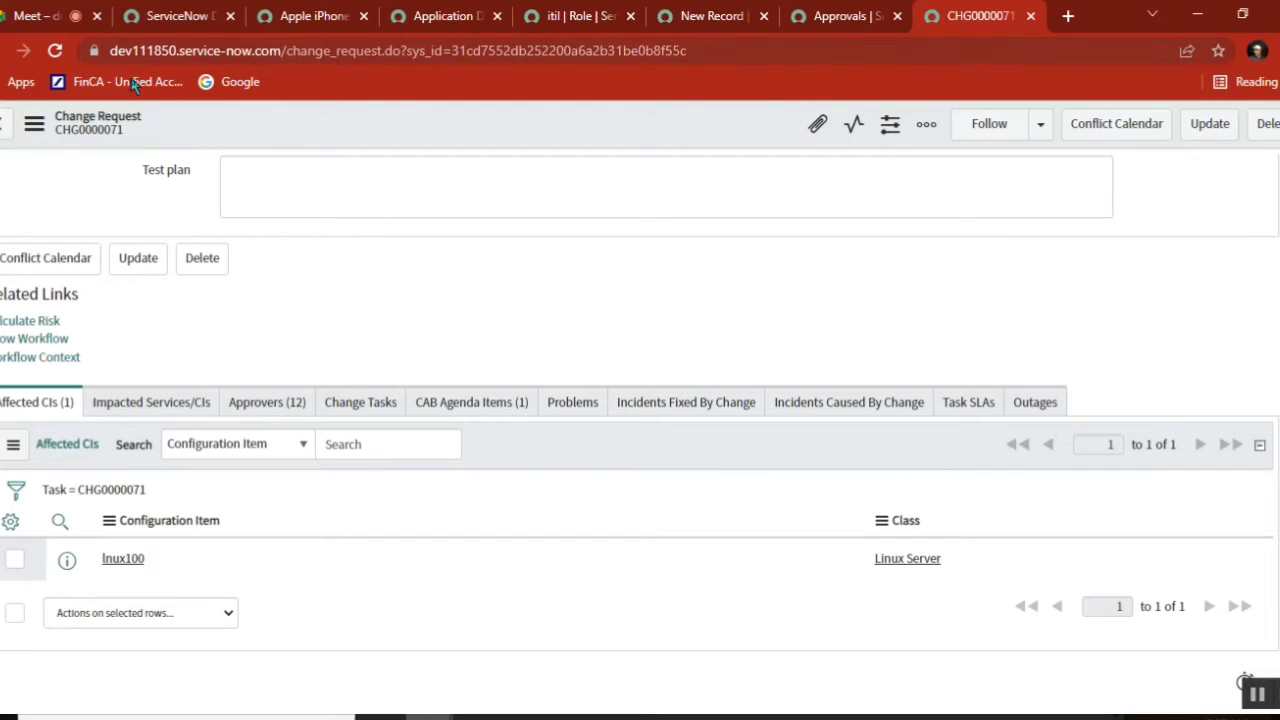
{"action": "left_click", "coordinate": [277, 405]}
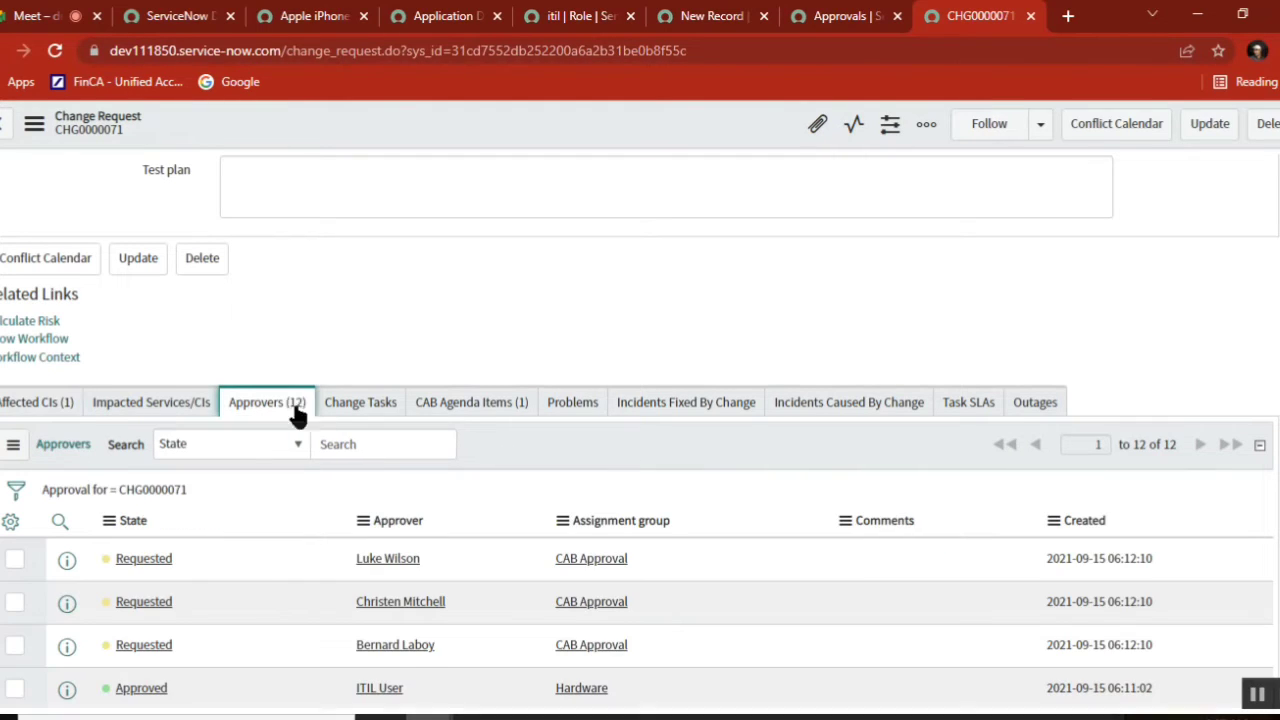
Examine the approval states of all approvers on change request CHG0000071, including the No Longer Required entries.
{"action": "scroll", "coordinate": [640, 430], "scroll_direction": "down", "scroll_amount": 5}
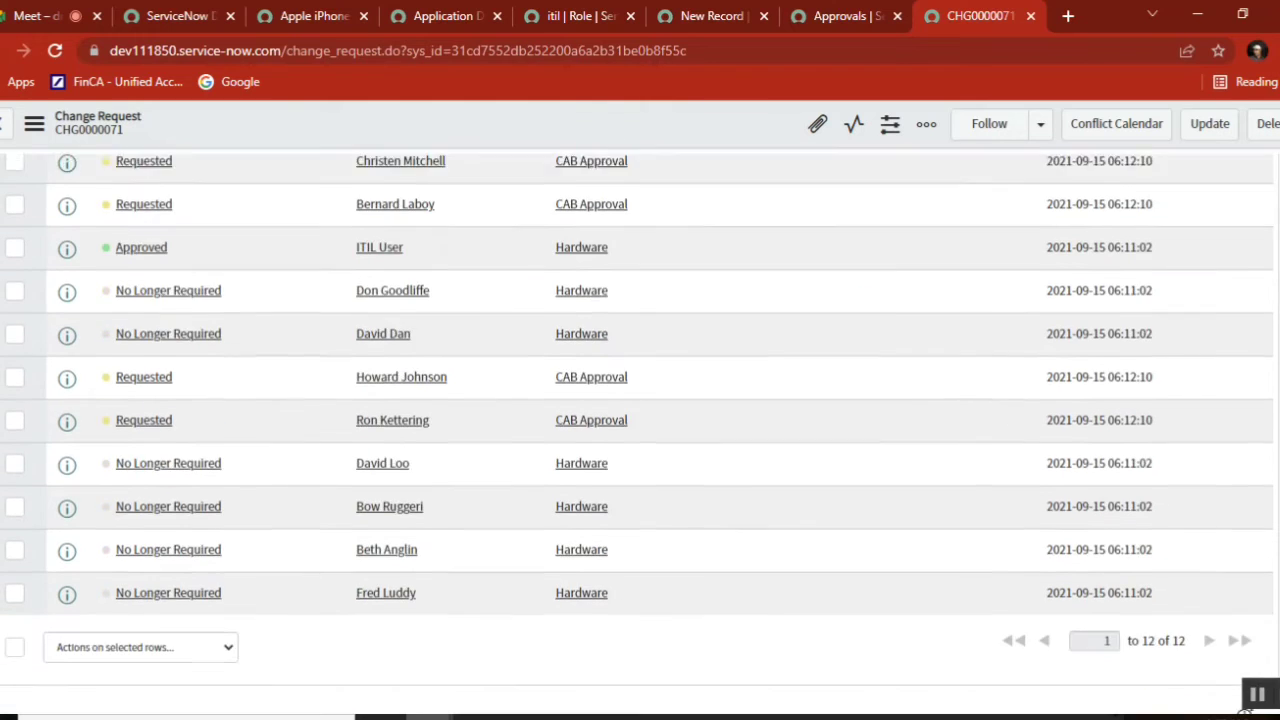
{"action": "scroll", "coordinate": [640, 430], "scroll_direction": "up", "scroll_amount": 2}
{"action": "scroll", "coordinate": [687, 650], "scroll_direction": "down", "scroll_amount": 1}
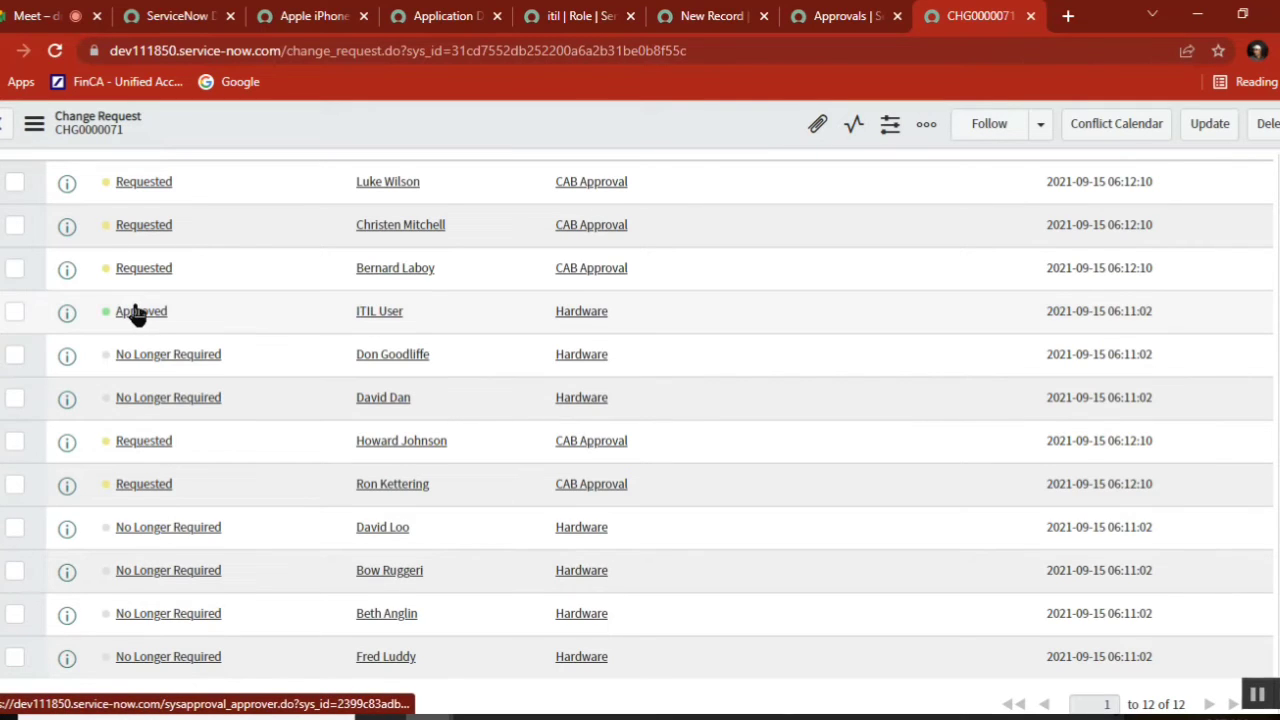
{"action": "left_click_drag", "start_coordinate": [230, 355], "coordinate": [114, 360]}
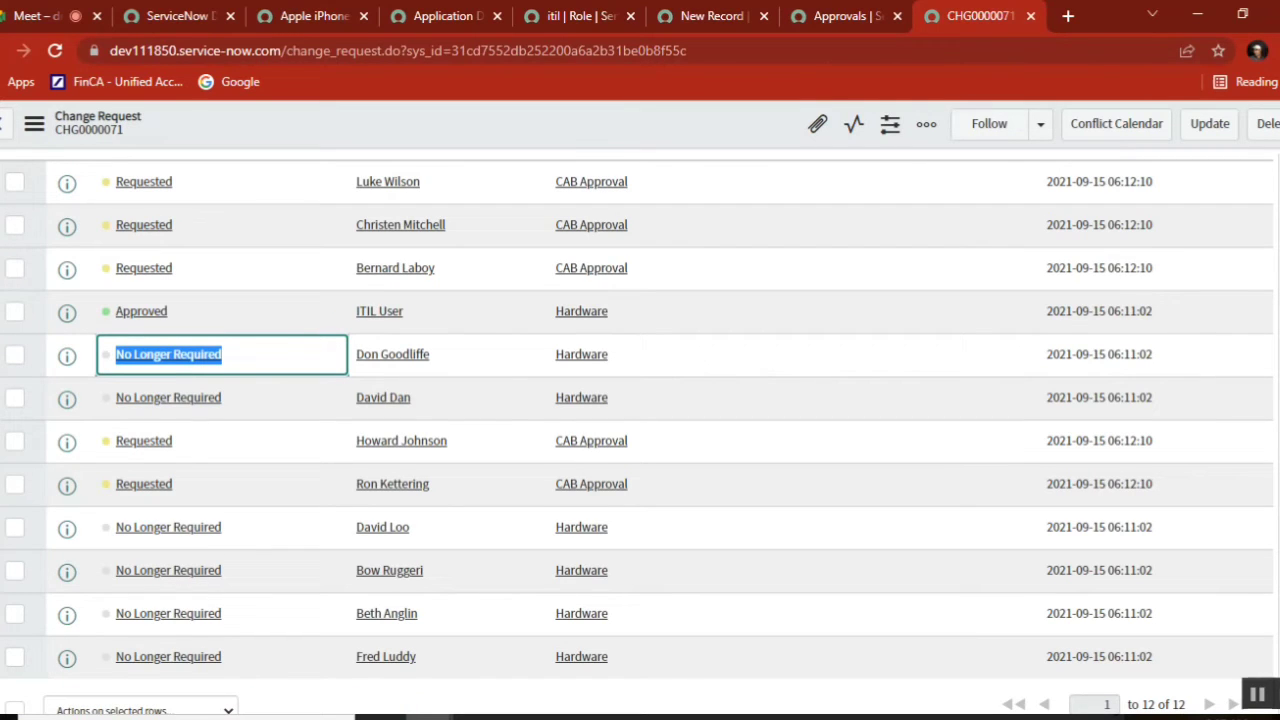
Sort the approvers by assignment group and examine the requested CAB Approval entries.
{"action": "scroll", "coordinate": [290, 200], "scroll_direction": "up", "scroll_amount": 2}
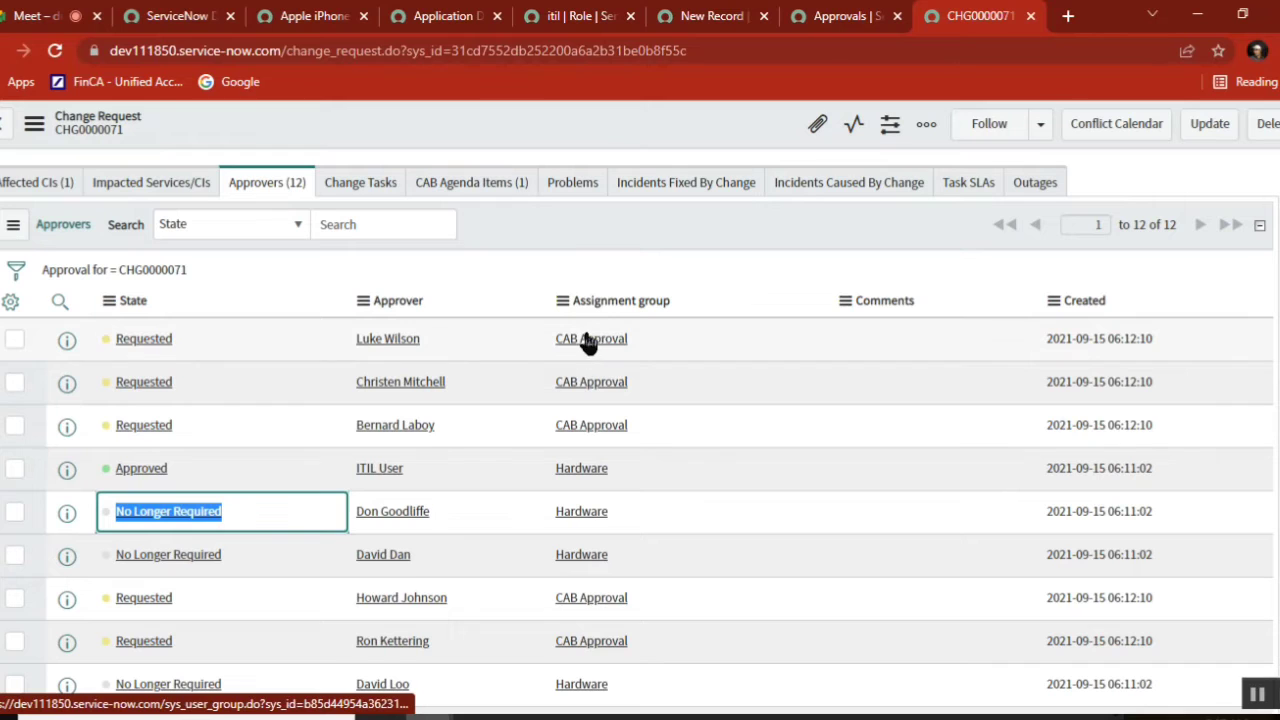
{"action": "left_click", "coordinate": [607, 305]}
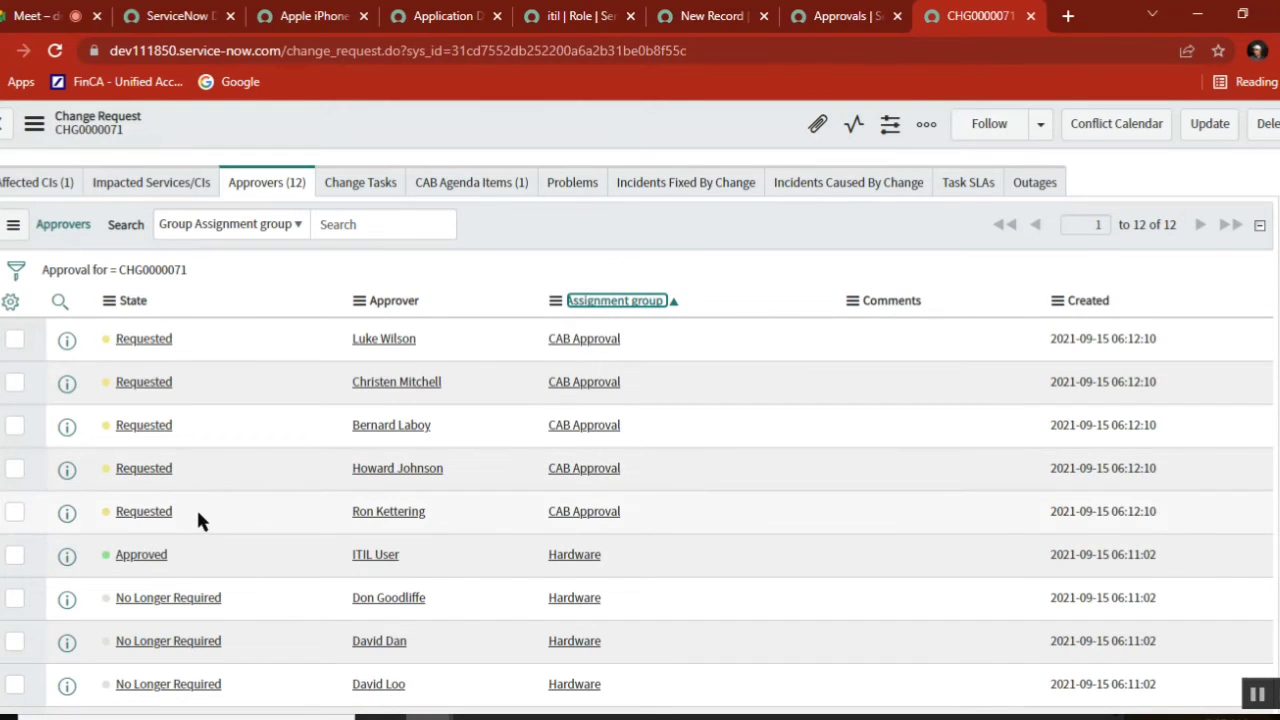
{"action": "left_click_drag", "start_coordinate": [196, 507], "coordinate": [105, 335]}
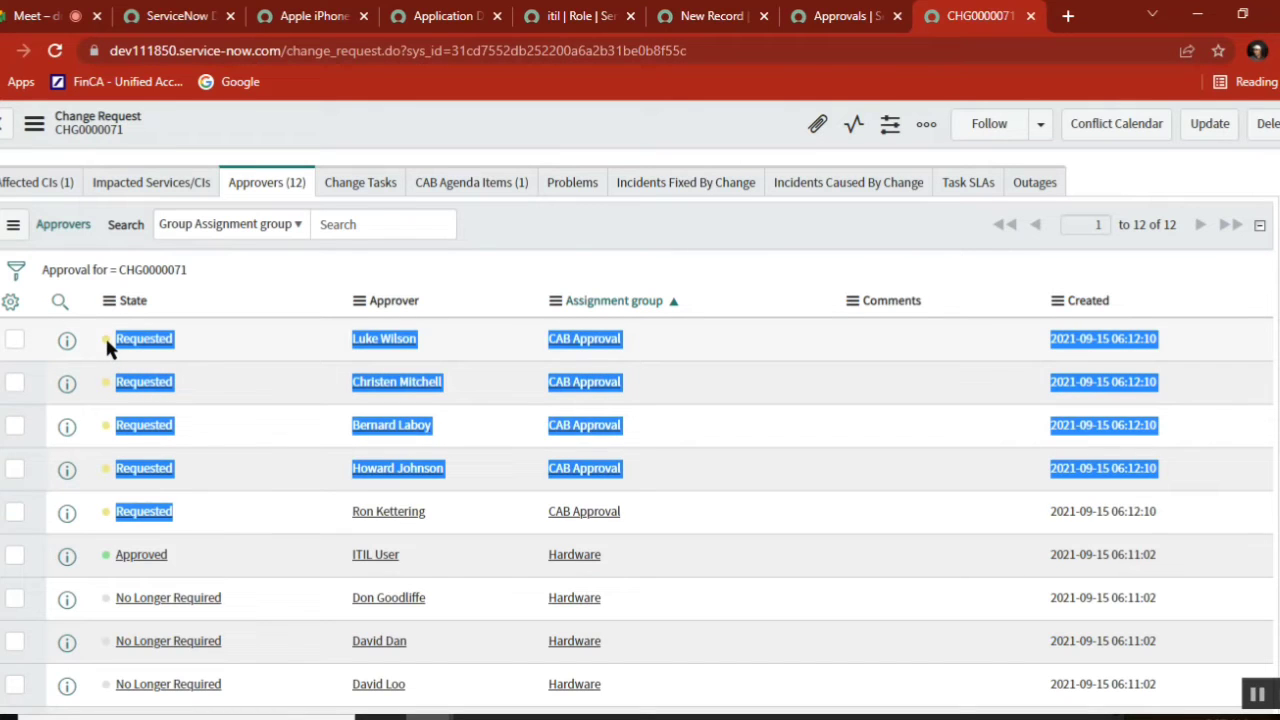
{"action": "left_click", "coordinate": [500, 208]}
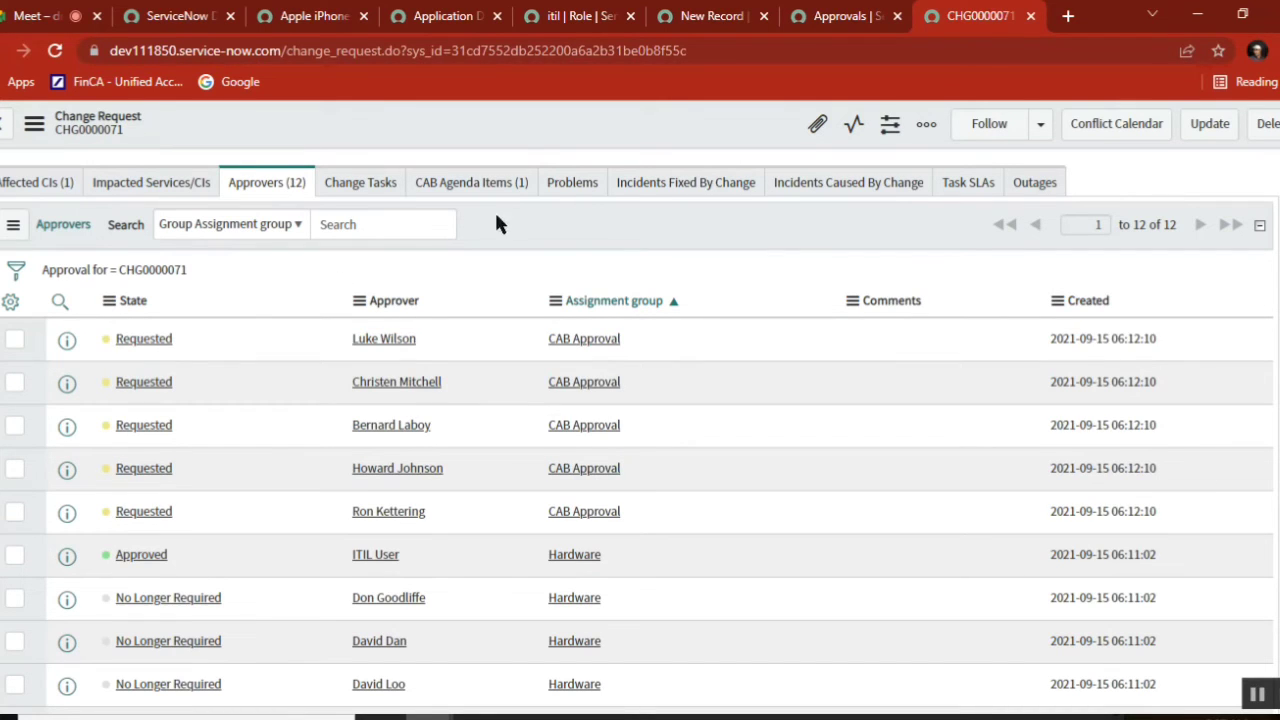
Compare the user on the new delegate record with the approvers of change request CHG0000071.
{"action": "left_click", "coordinate": [701, 19]}
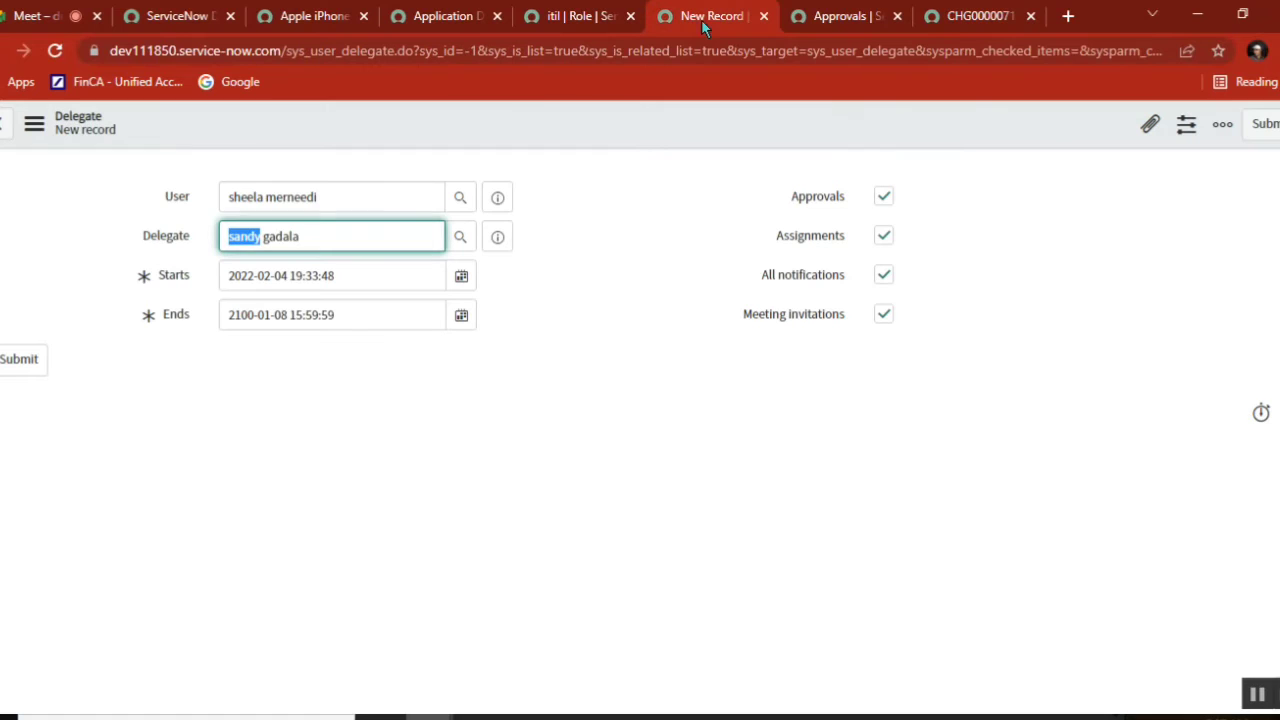
{"action": "left_click", "coordinate": [333, 198]}
{"action": "left_click_drag", "start_coordinate": [333, 198], "coordinate": [222, 196]}
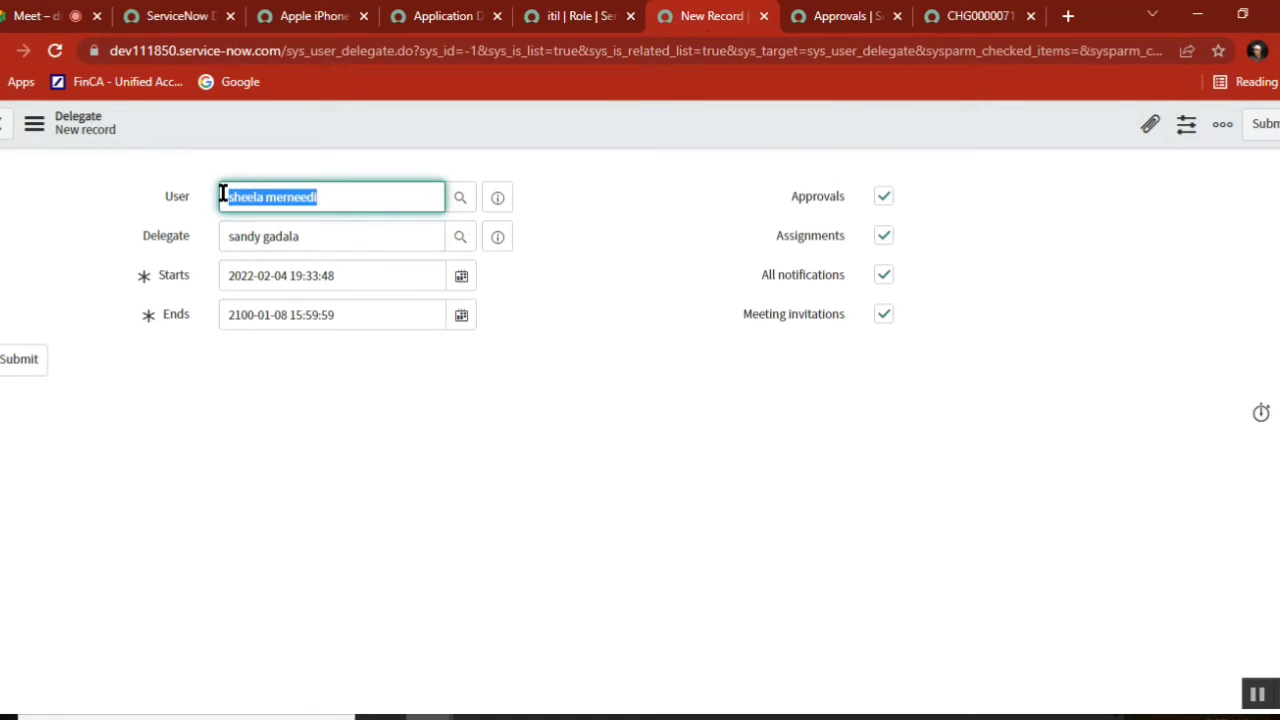
{"action": "left_click", "coordinate": [935, 14]}
{"action": "left_click", "coordinate": [686, 18]}
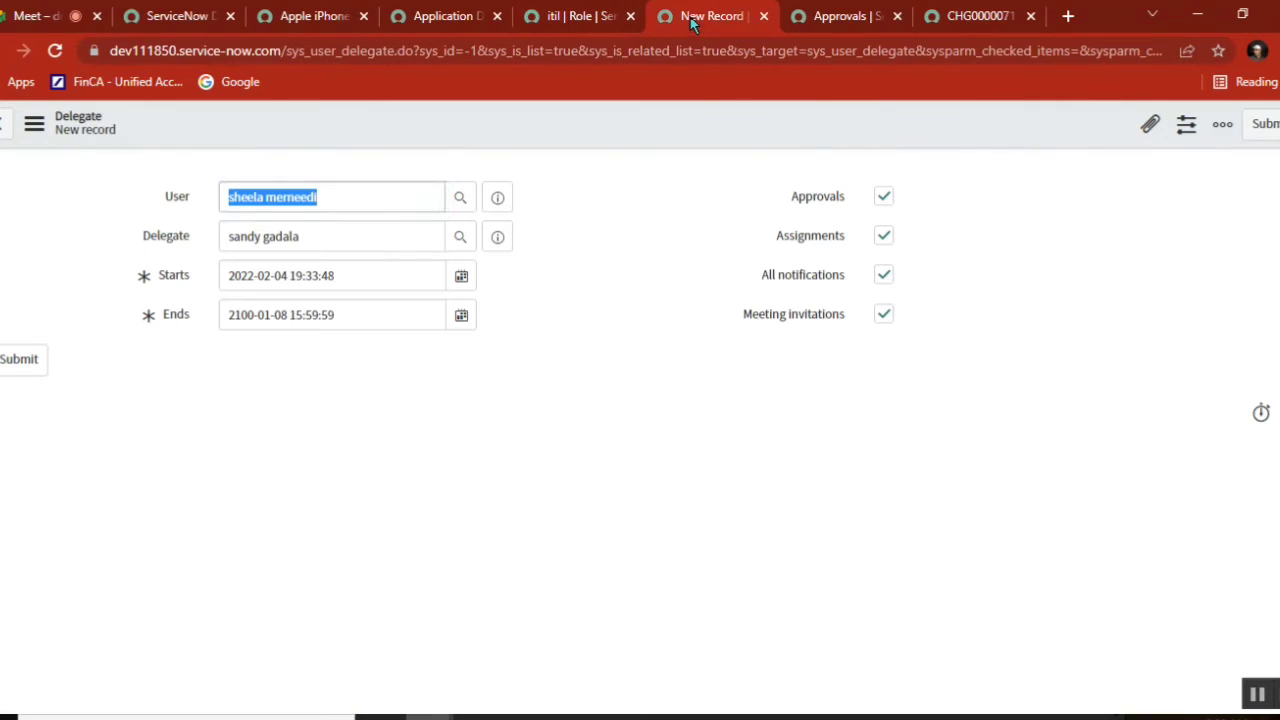
{"action": "left_click", "coordinate": [264, 202]}
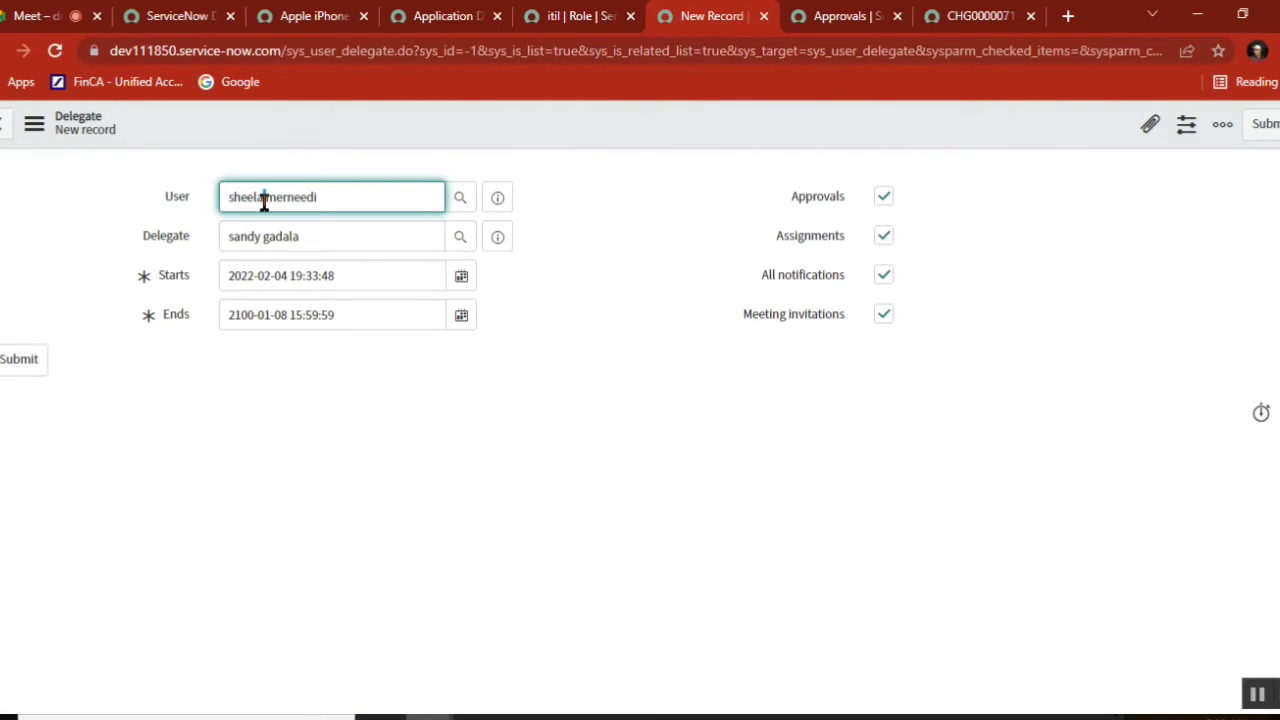
{"action": "left_click", "coordinate": [962, 20]}
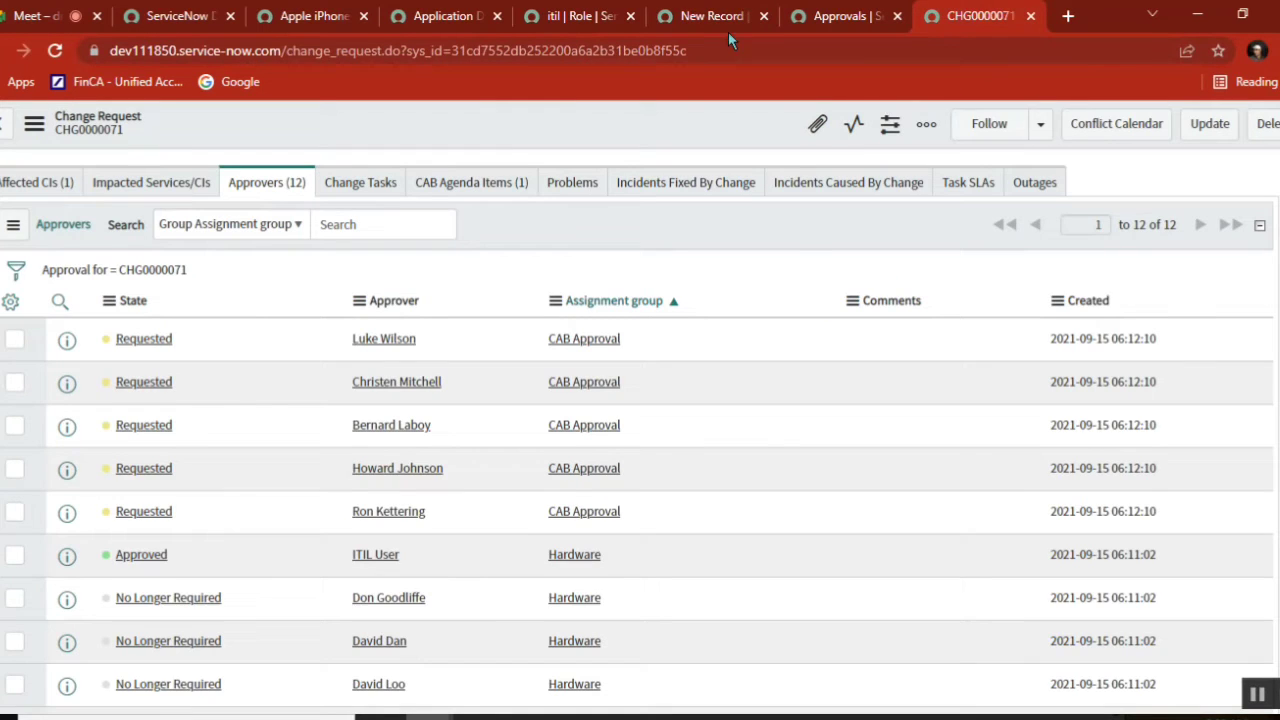
{"action": "left_click", "coordinate": [668, 24]}
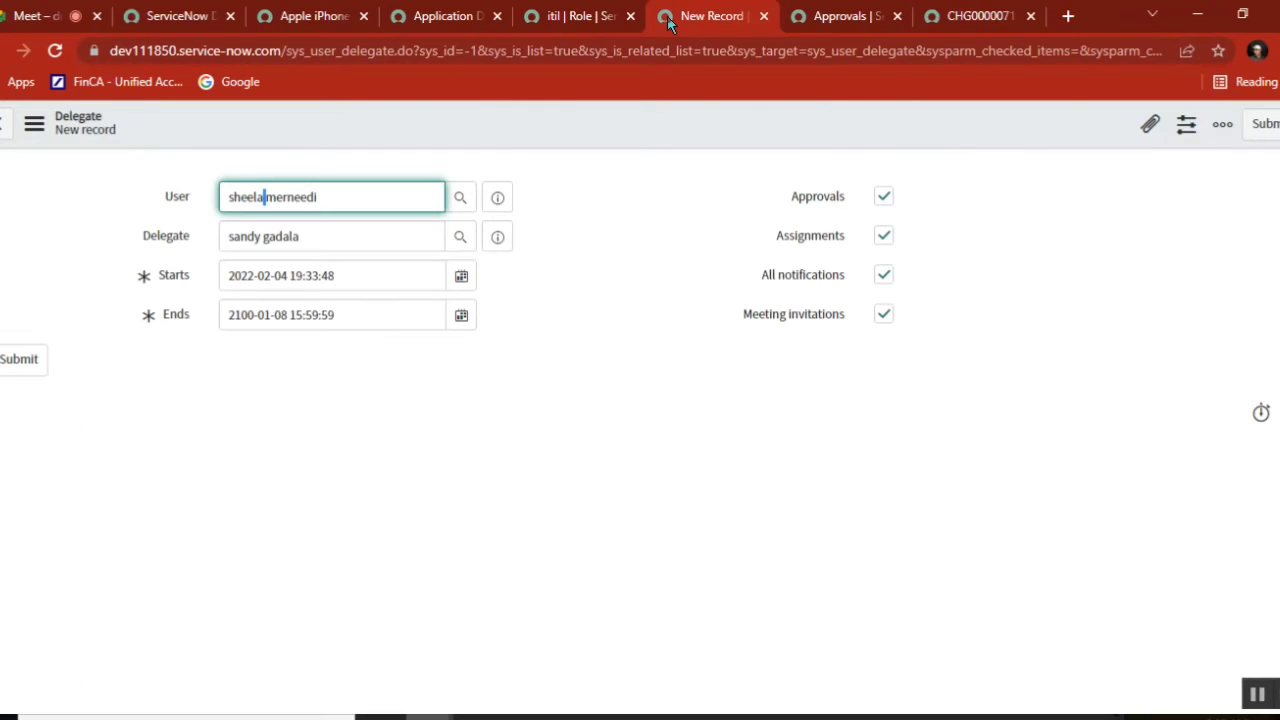
{"action": "double_click", "coordinate": [243, 198]}
{"action": "left_click", "coordinate": [968, 14]}
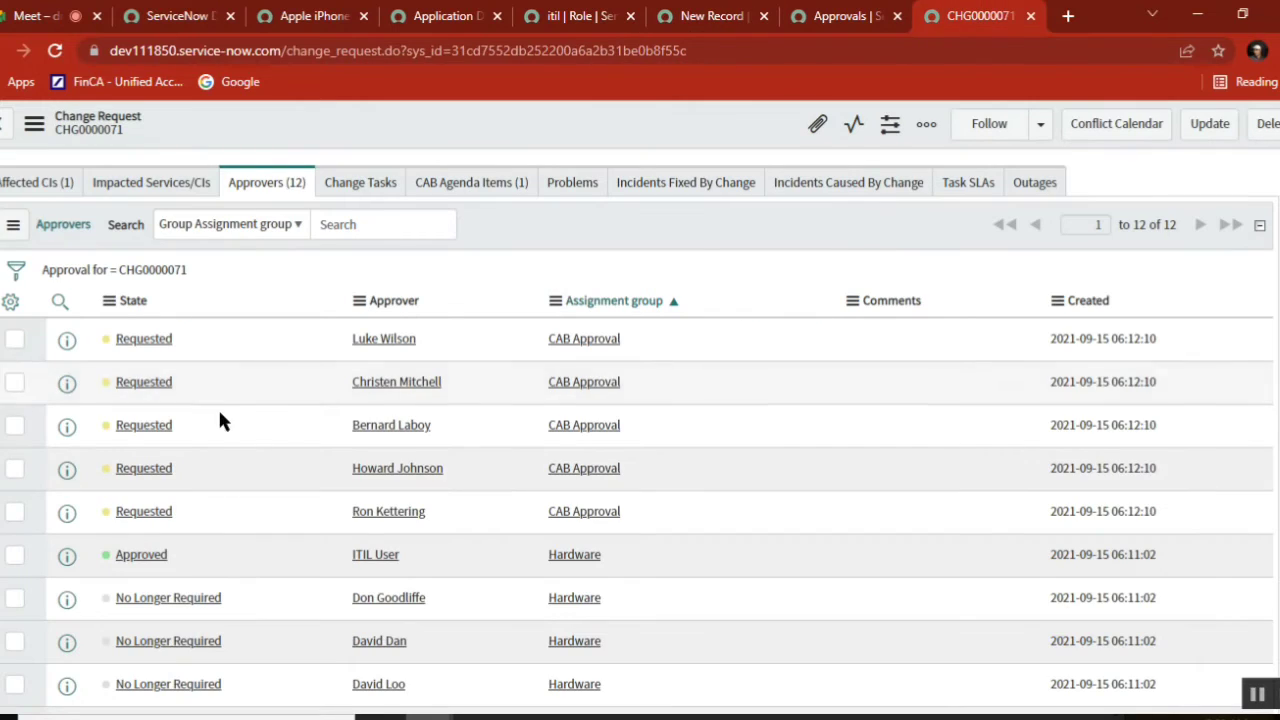
Review the delegate and the Approvals option on the new delegate record against the approvals list and the change's approvers.
{"action": "left_click", "coordinate": [660, 20]}
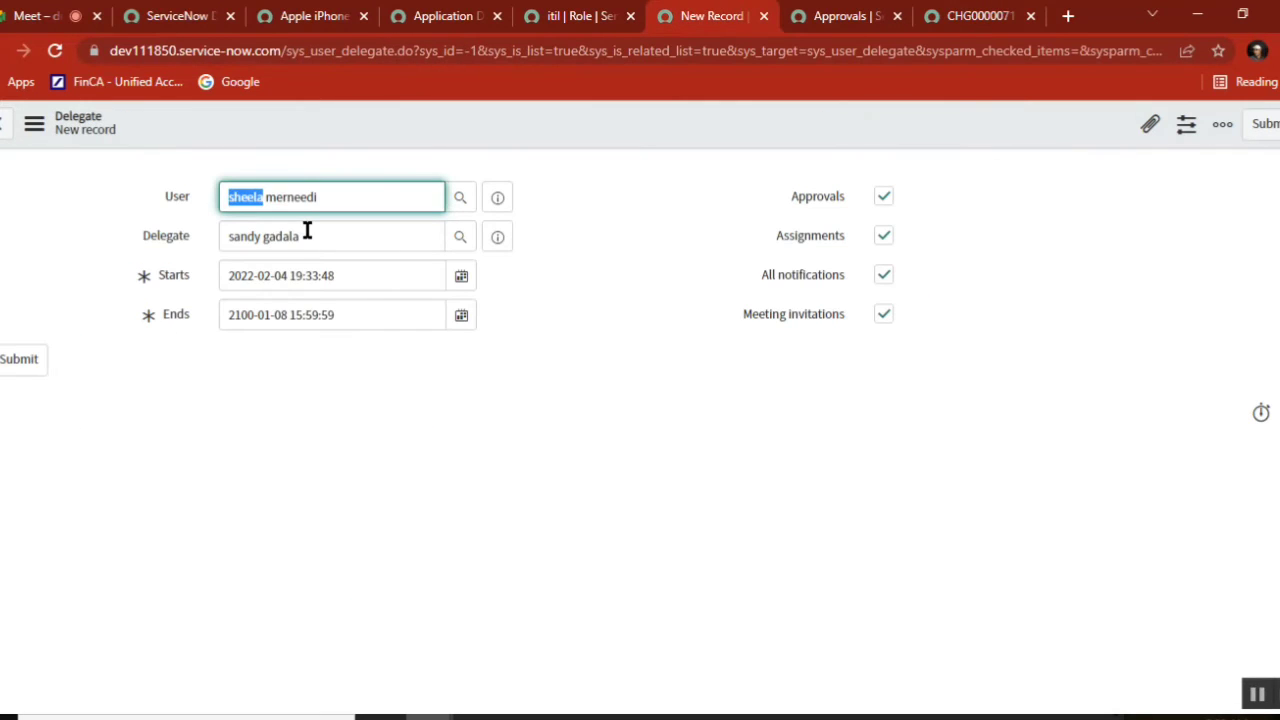
{"action": "left_click_drag", "start_coordinate": [307, 232], "coordinate": [228, 237]}
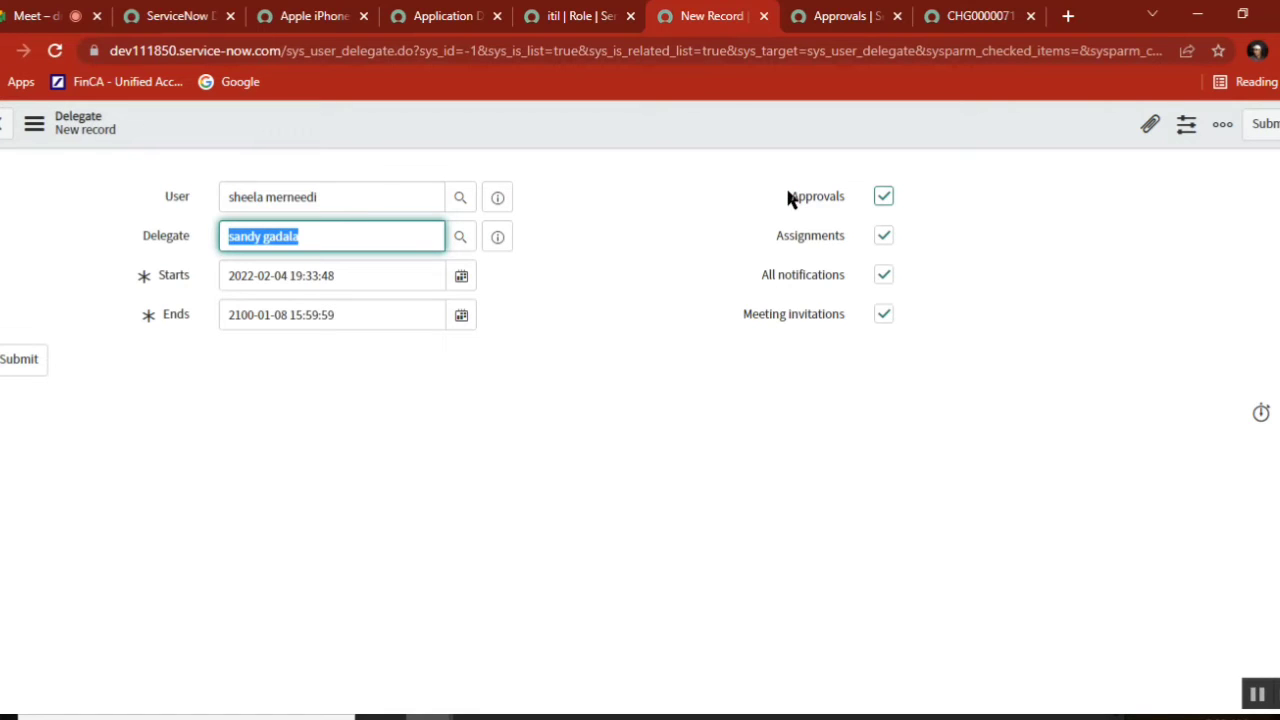
{"action": "left_click_drag", "start_coordinate": [790, 198], "coordinate": [858, 199]}
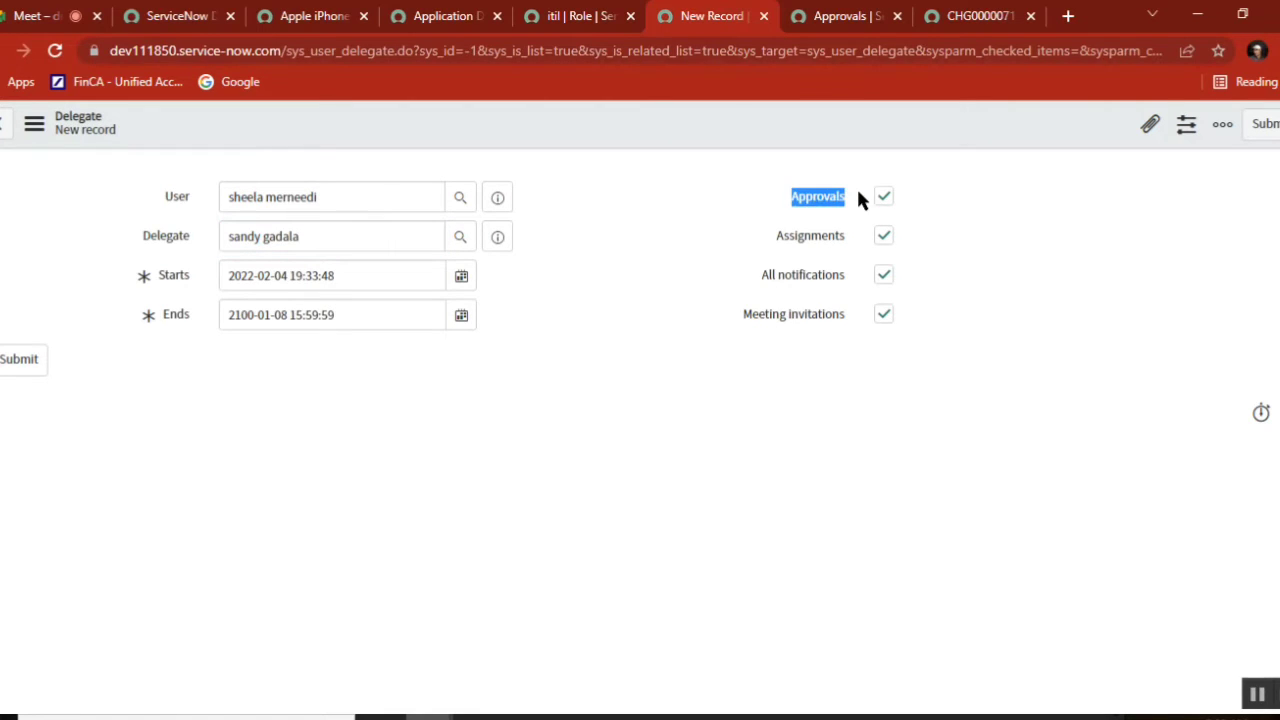
{"action": "left_click", "coordinate": [851, 23]}
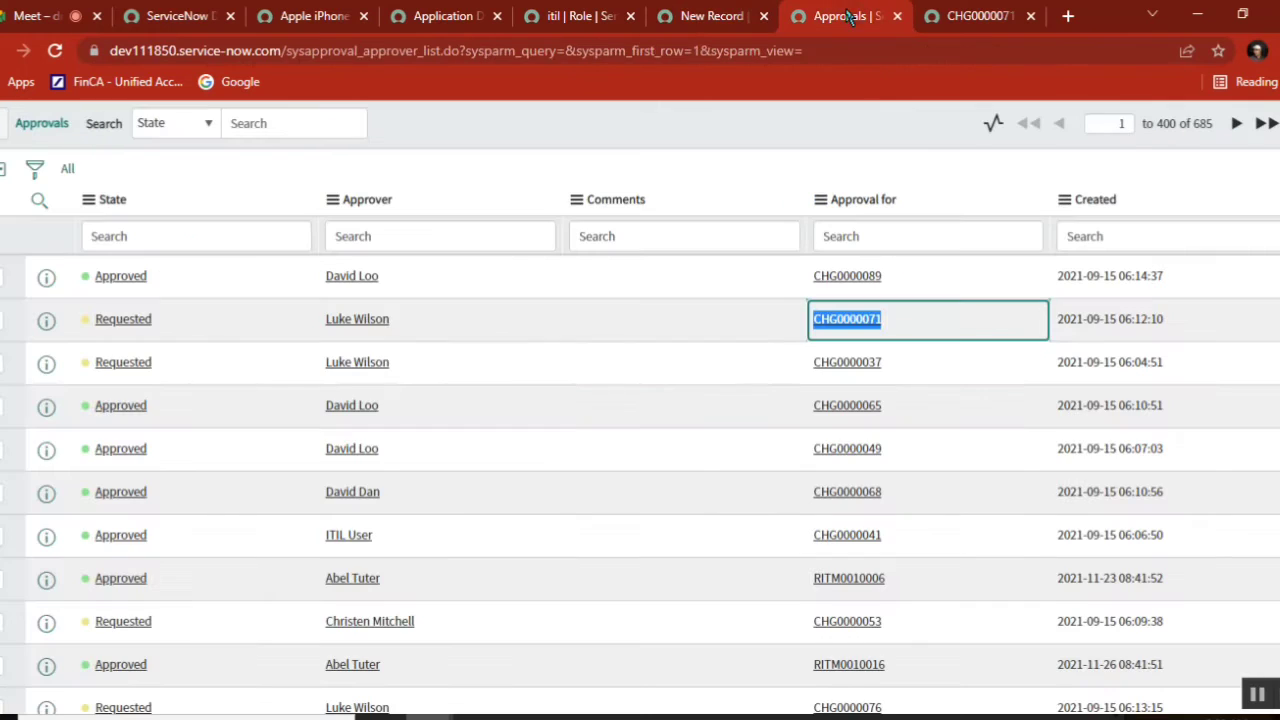
{"action": "left_click", "coordinate": [710, 16]}
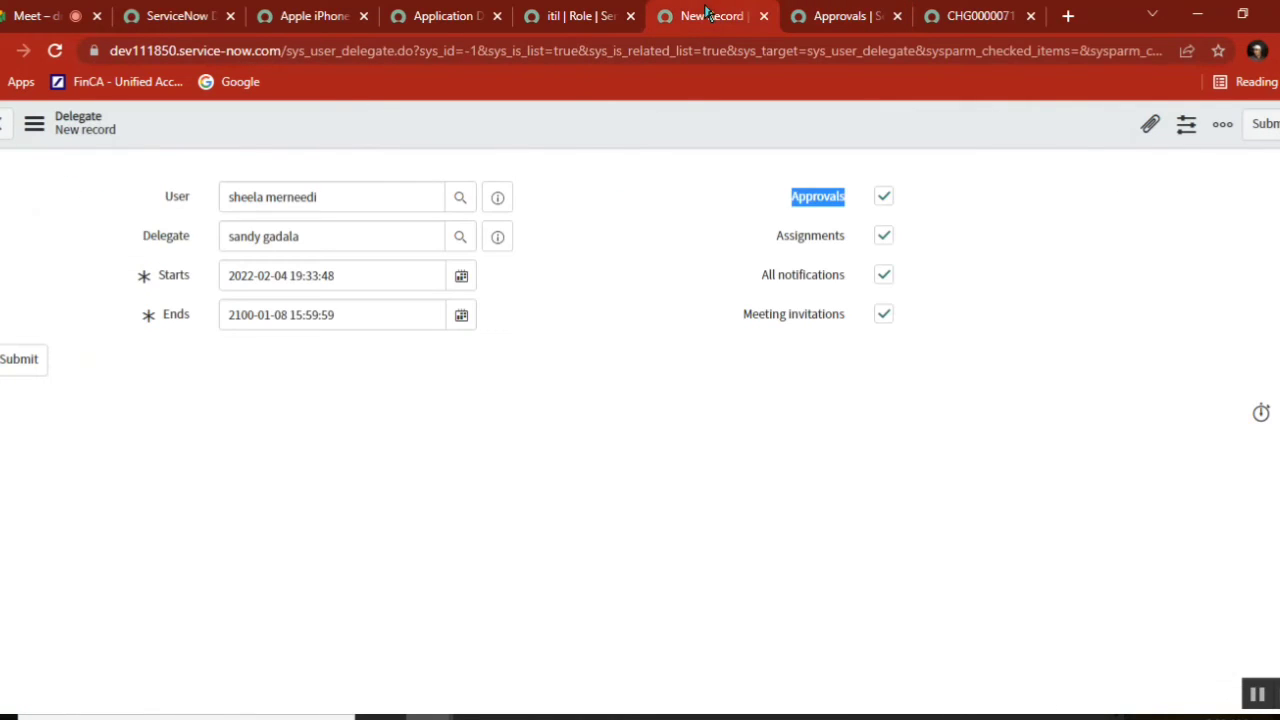
{"action": "left_click", "coordinate": [961, 18]}
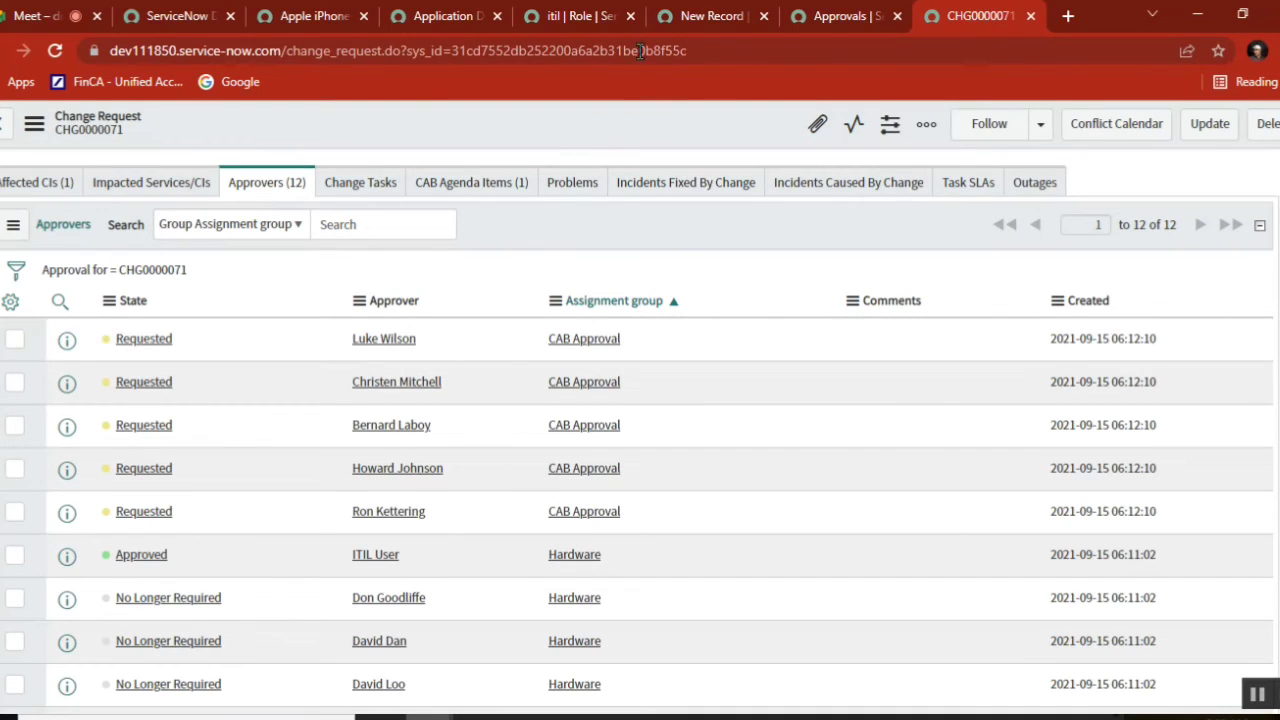
{"action": "left_click", "coordinate": [709, 14]}
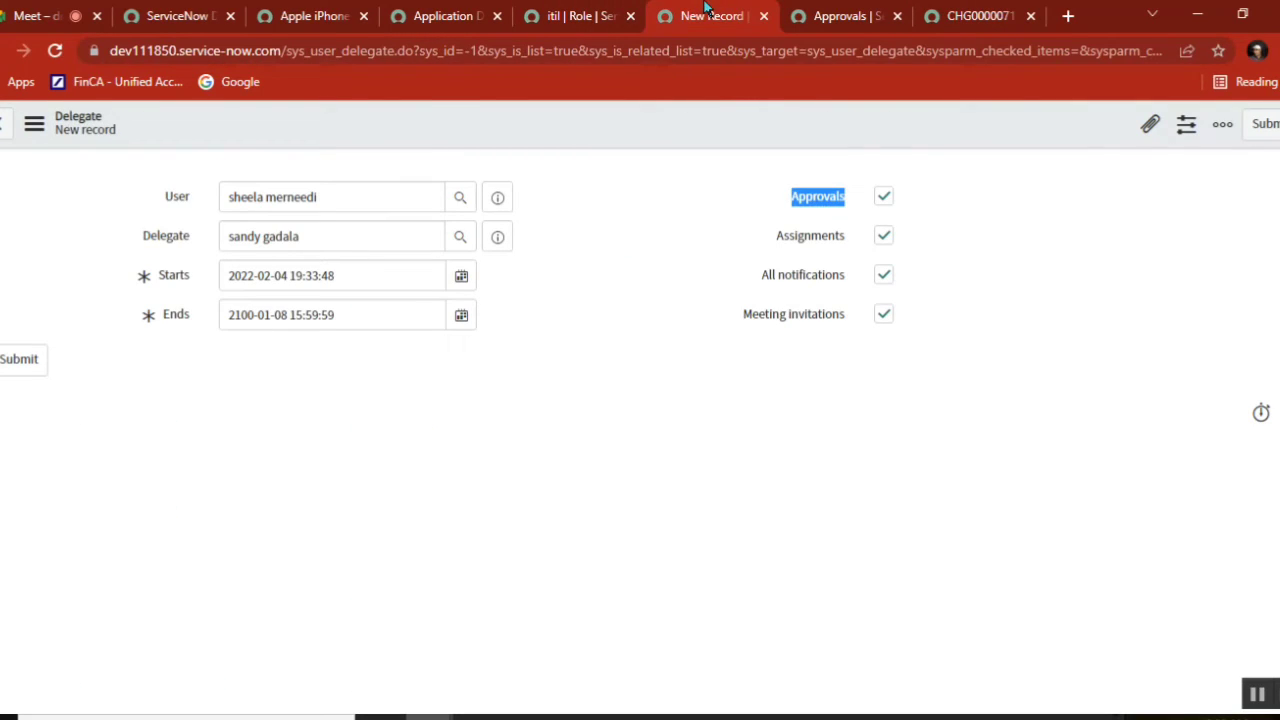
Reject the second requested CAB Approval entry in the approvers of change request CHG0000071.
{"action": "left_click", "coordinate": [963, 16]}
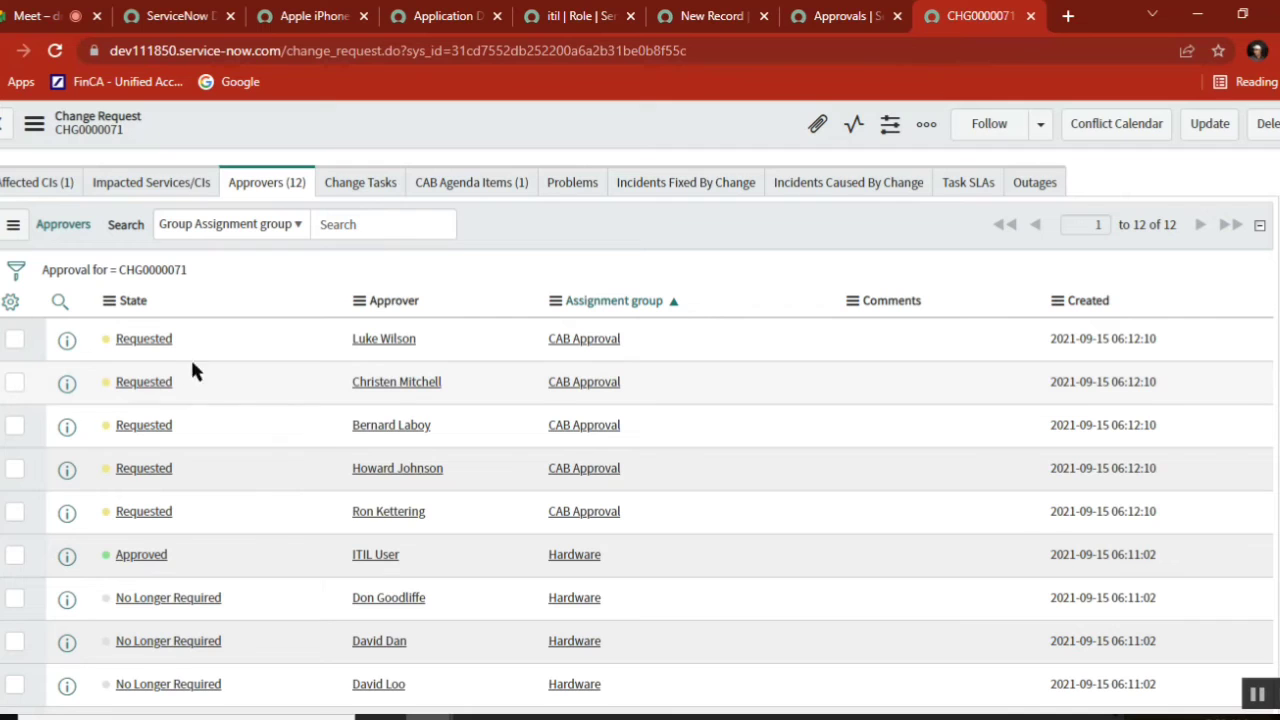
{"action": "right_click", "coordinate": [146, 381]}
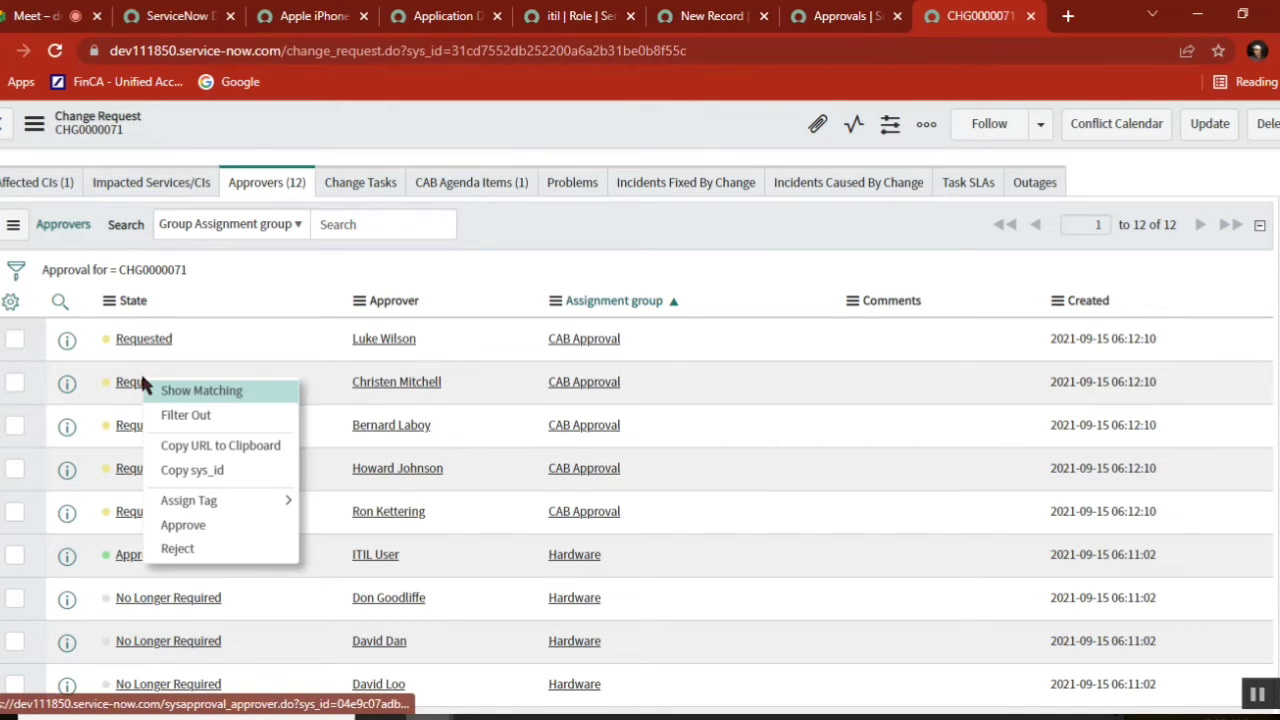
{"action": "left_click", "coordinate": [216, 548]}
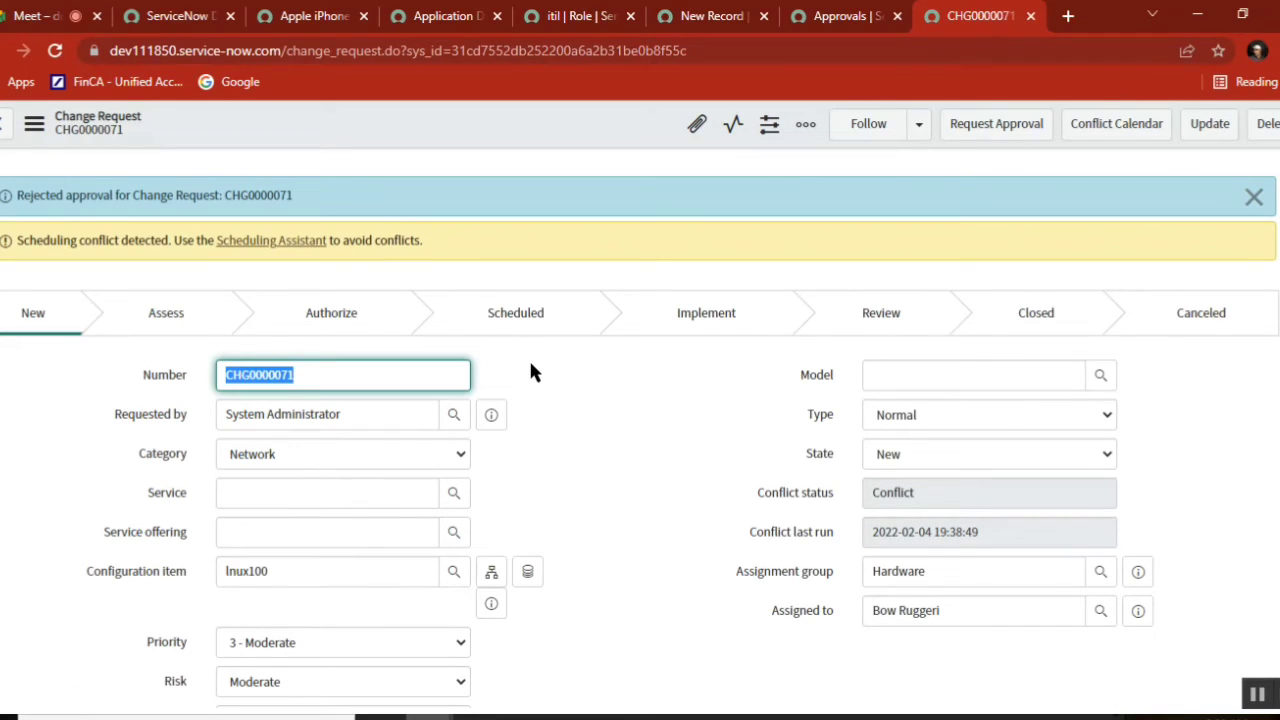
Return to the new delegate record and review its user and delegate fields.
{"action": "left_click", "coordinate": [711, 16]}
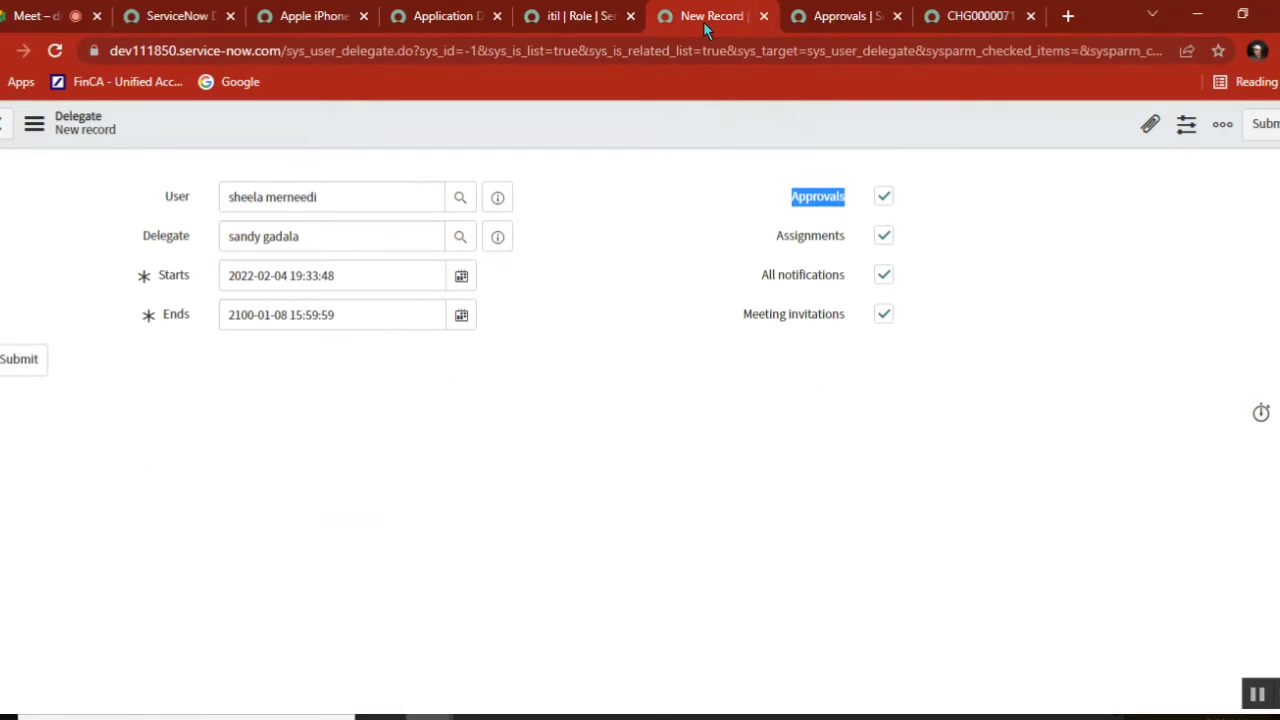
{"action": "left_click", "coordinate": [338, 195]}
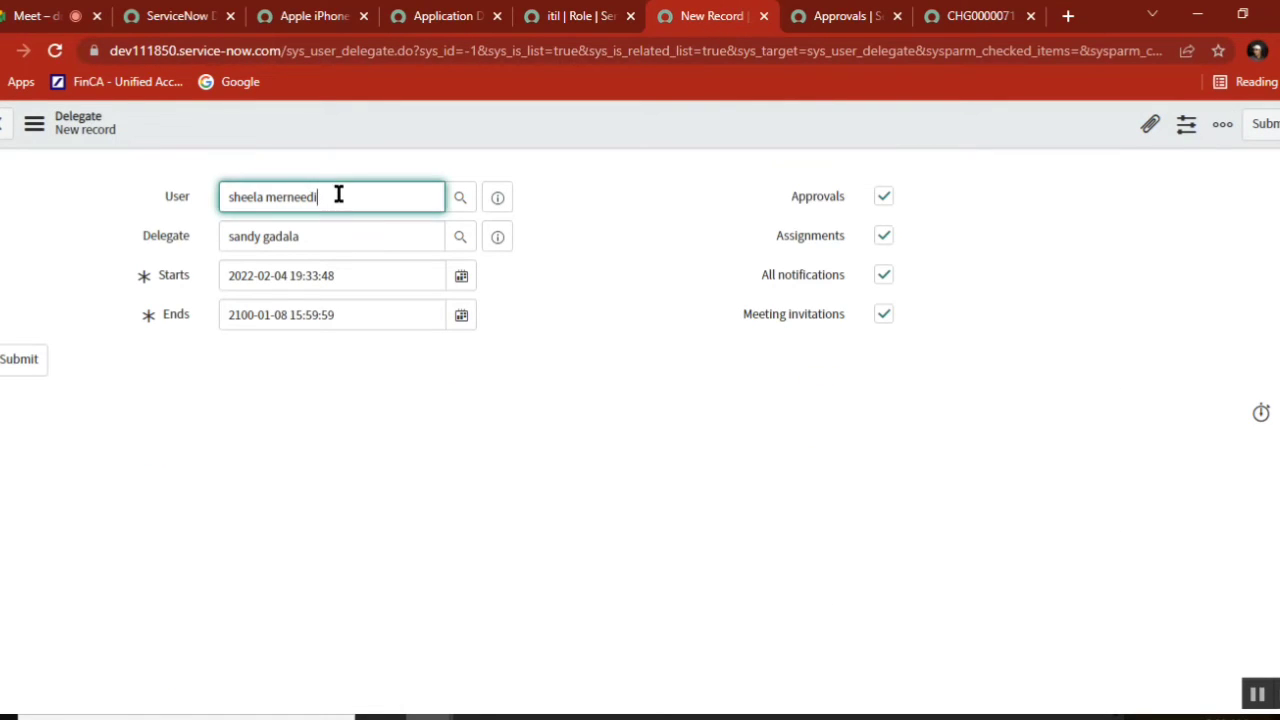
{"action": "left_click_drag", "start_coordinate": [338, 195], "coordinate": [212, 190]}
{"action": "left_click", "coordinate": [345, 226]}
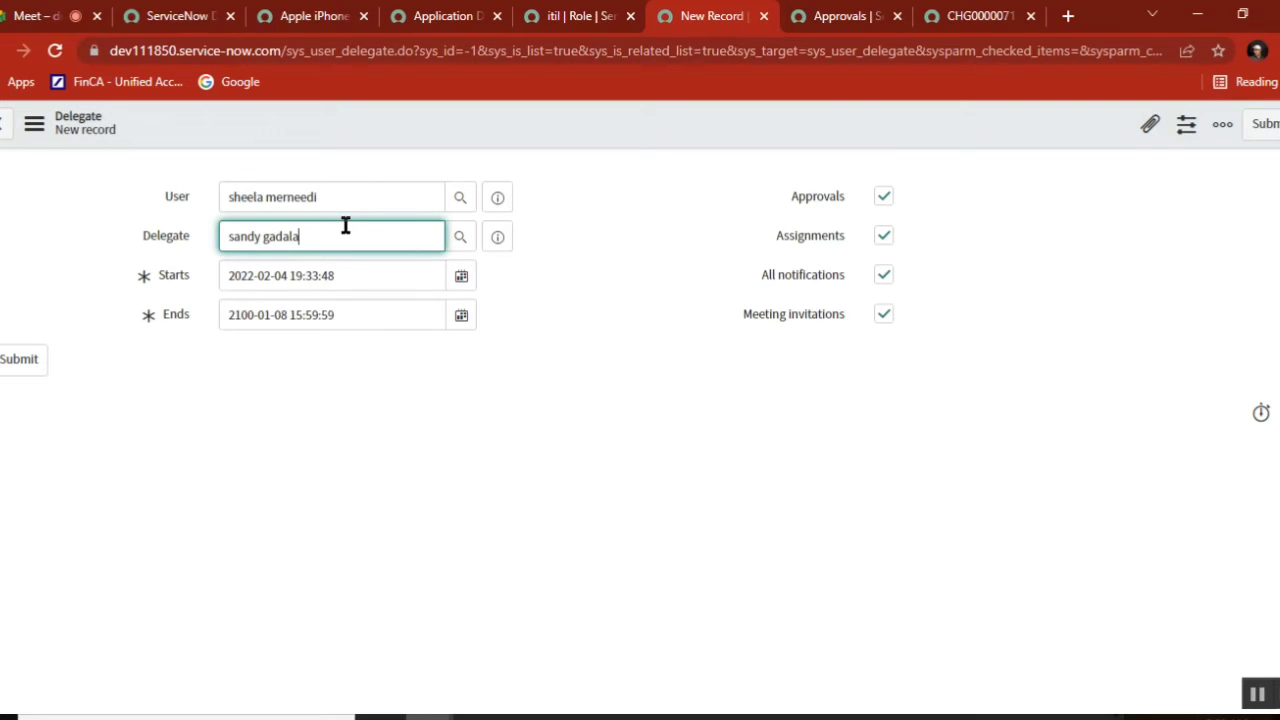
{"action": "right_click", "coordinate": [212, 232]}
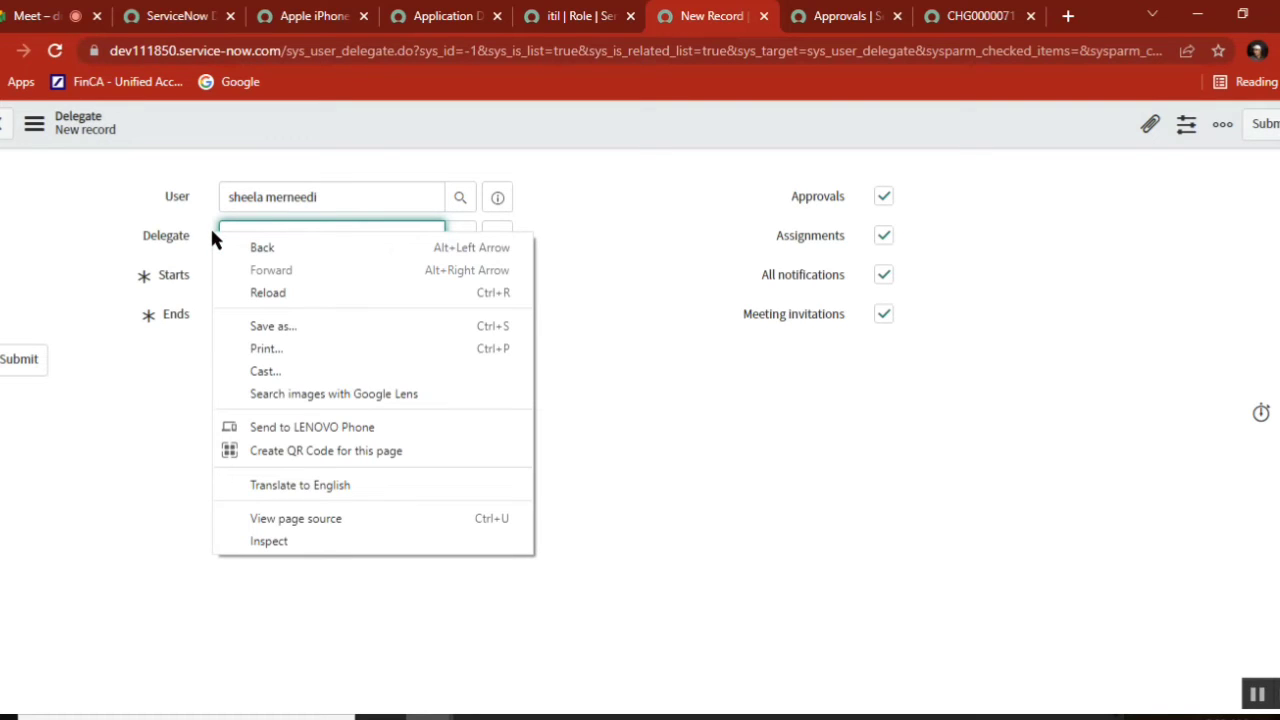
{"action": "left_click", "coordinate": [689, 226]}
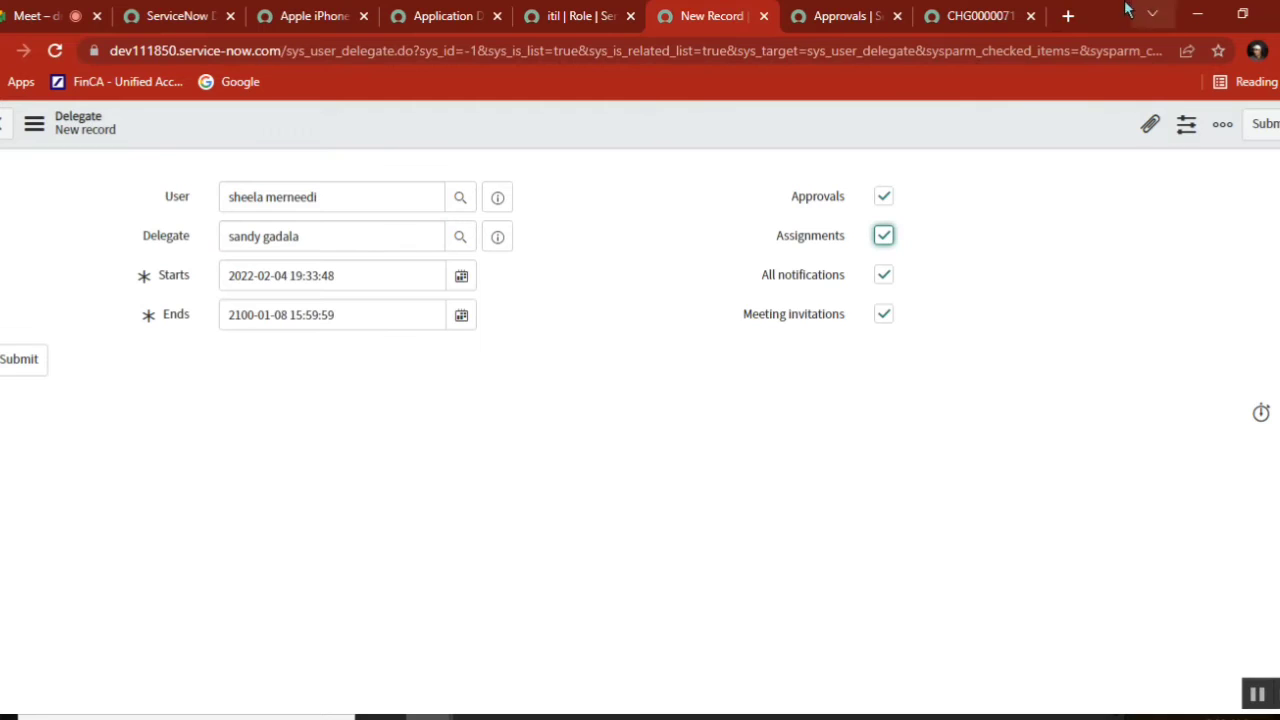
Close the approvals list and change request pages, and examine the description of the delegate record's Approvals option.
{"action": "left_click", "coordinate": [1031, 16]}
{"action": "left_click", "coordinate": [1031, 16]}
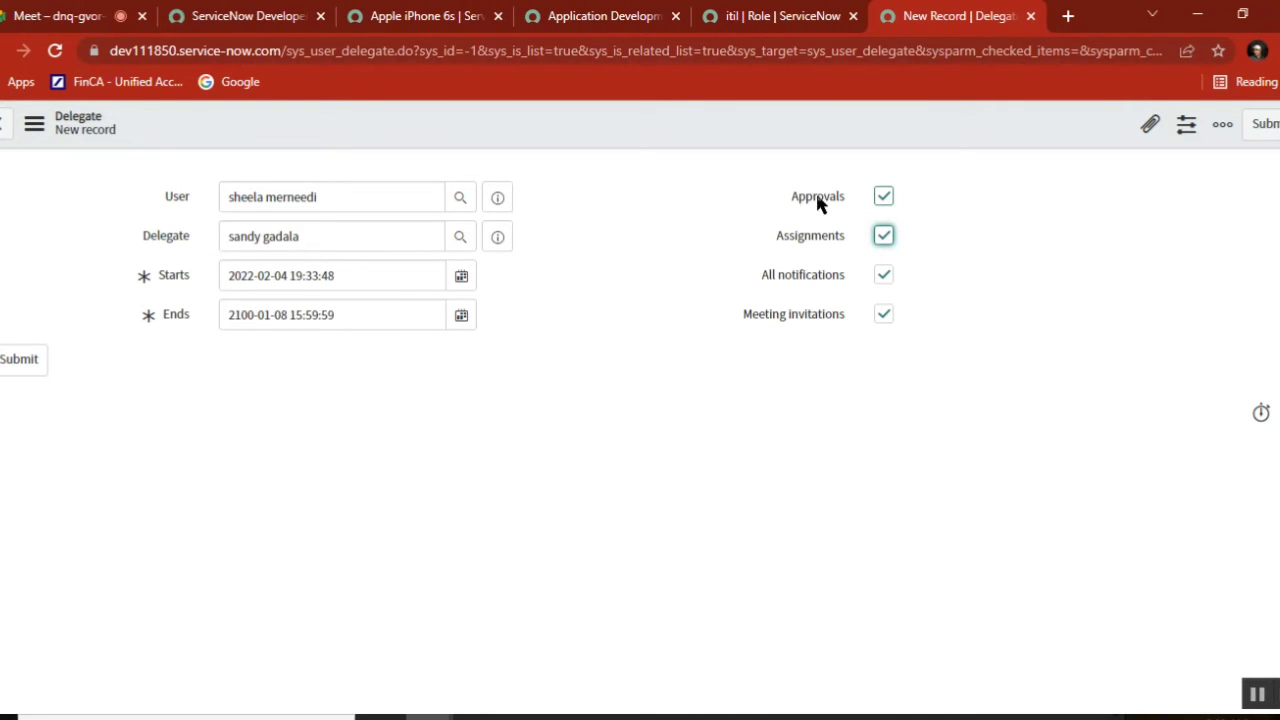
{"action": "mouse_move", "coordinate": [849, 198]}
{"action": "left_click_drag", "start_coordinate": [849, 198], "coordinate": [793, 197]}
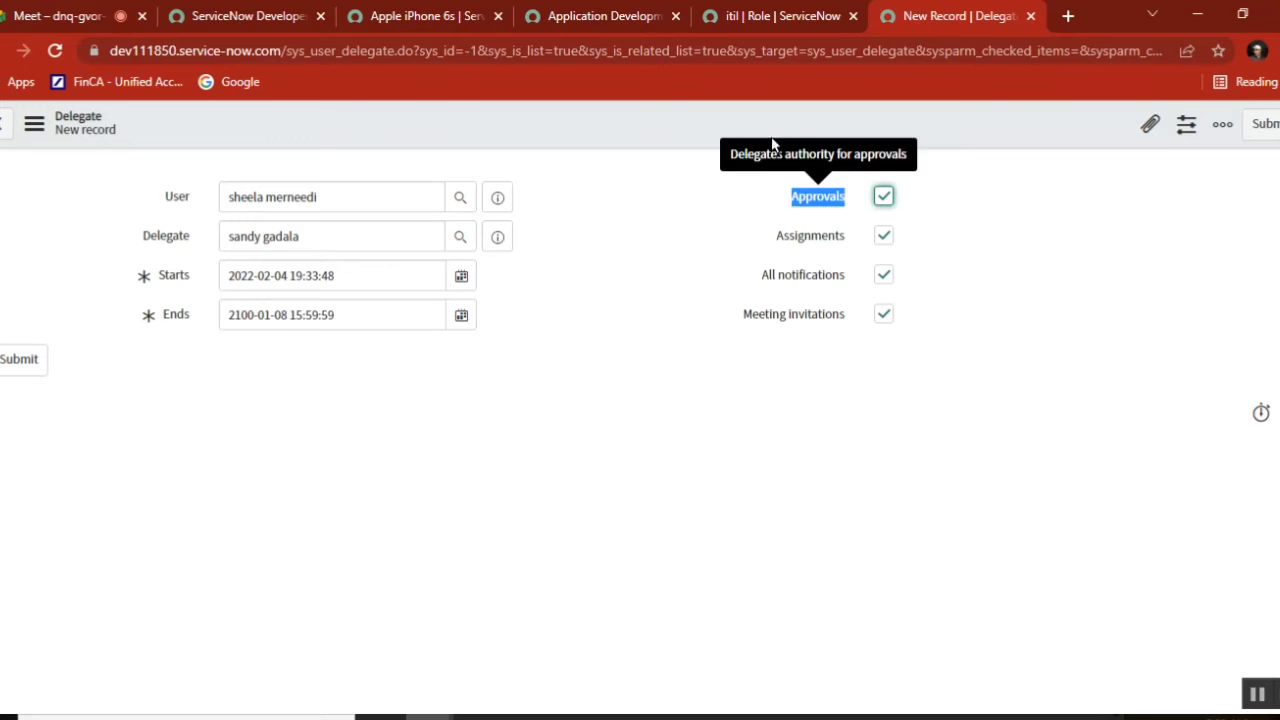
Examine the delegate record's Assignments option and open the Incident application's "Assigned to me" list in a separate browser tab.
{"action": "left_click", "coordinate": [773, 231]}
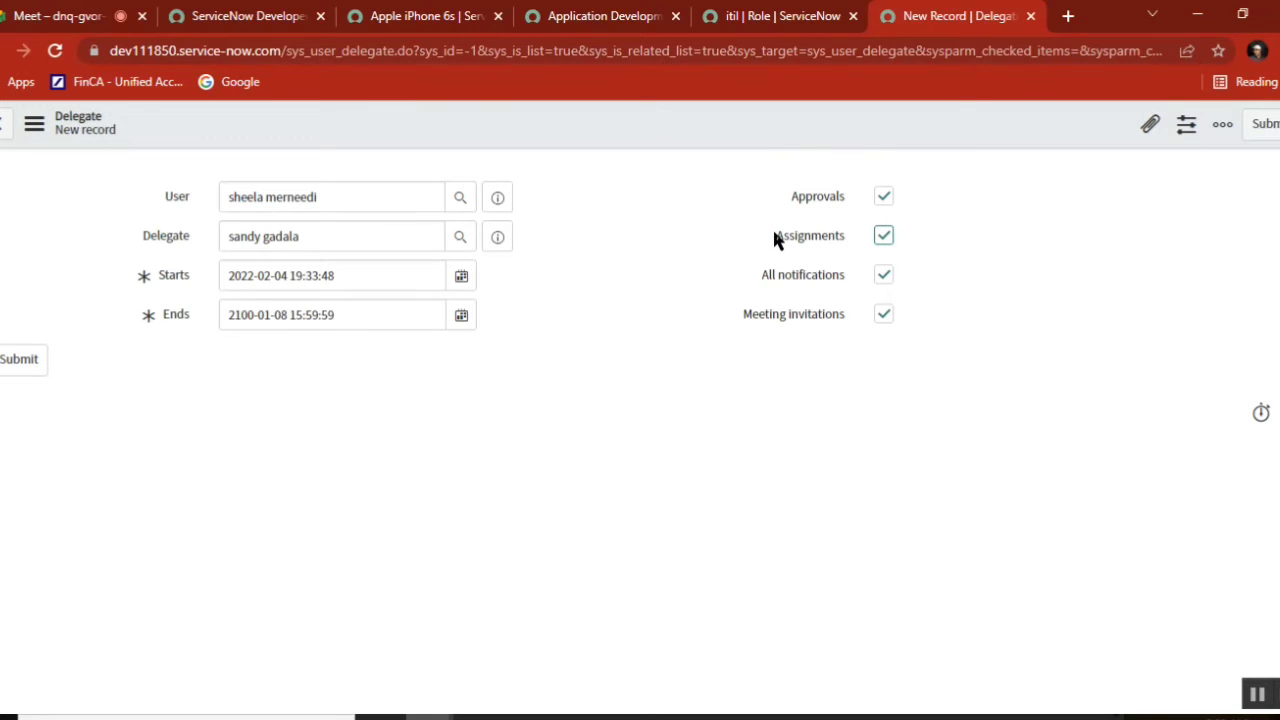
{"action": "left_click_drag", "start_coordinate": [843, 240], "coordinate": [779, 243]}
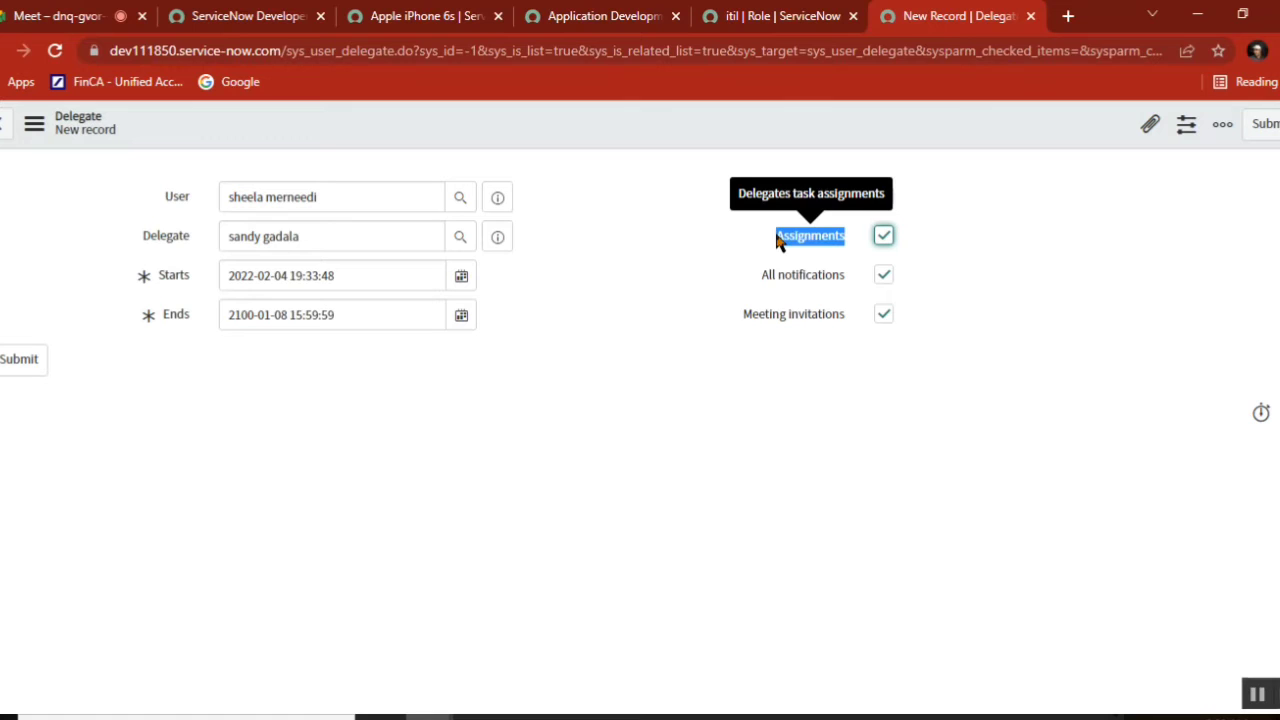
{"action": "left_click", "coordinate": [596, 18]}
{"action": "left_click", "coordinate": [414, 17]}
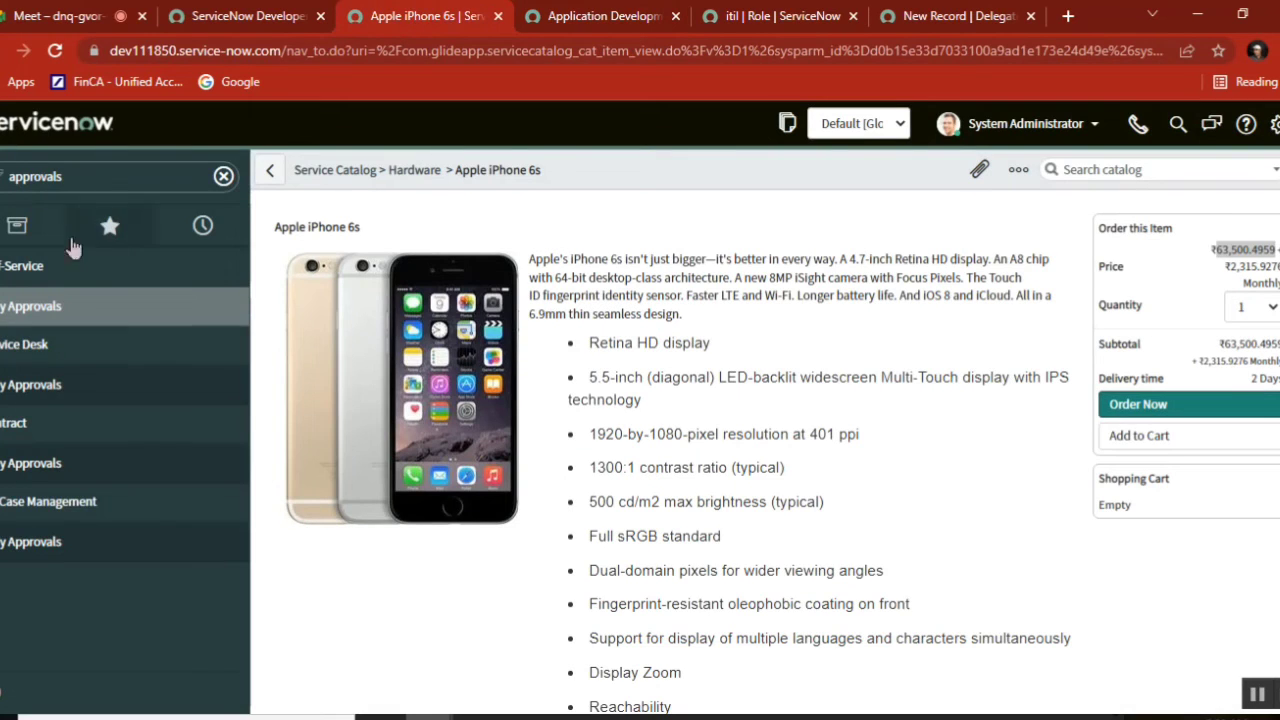
{"action": "double_click", "coordinate": [91, 170]}
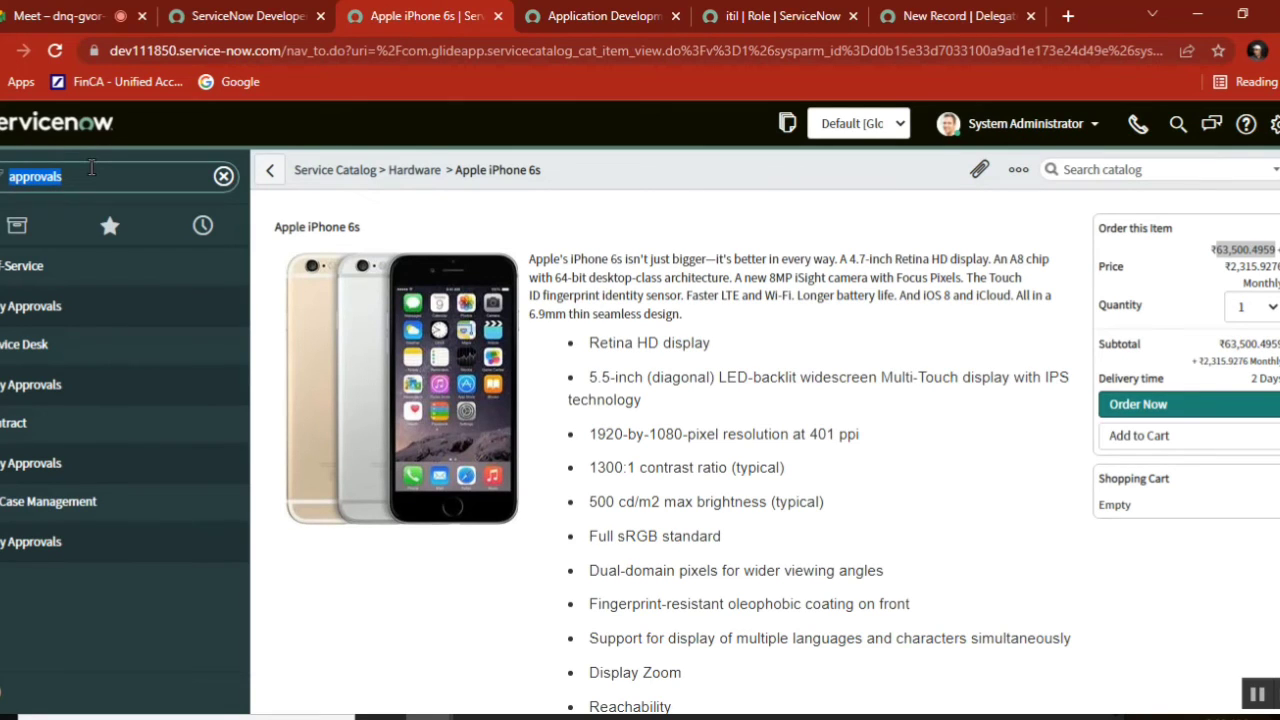
{"action": "type", "text": "i"}
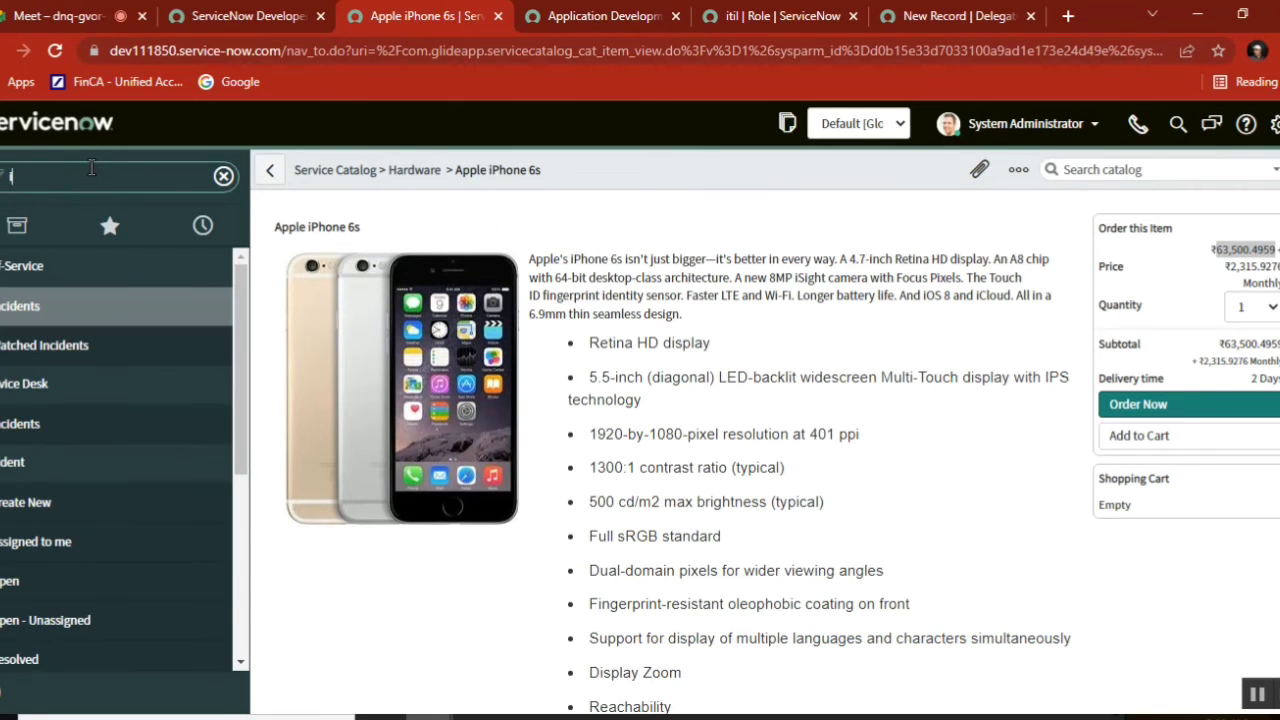
{"action": "type", "text": "nciassign"}
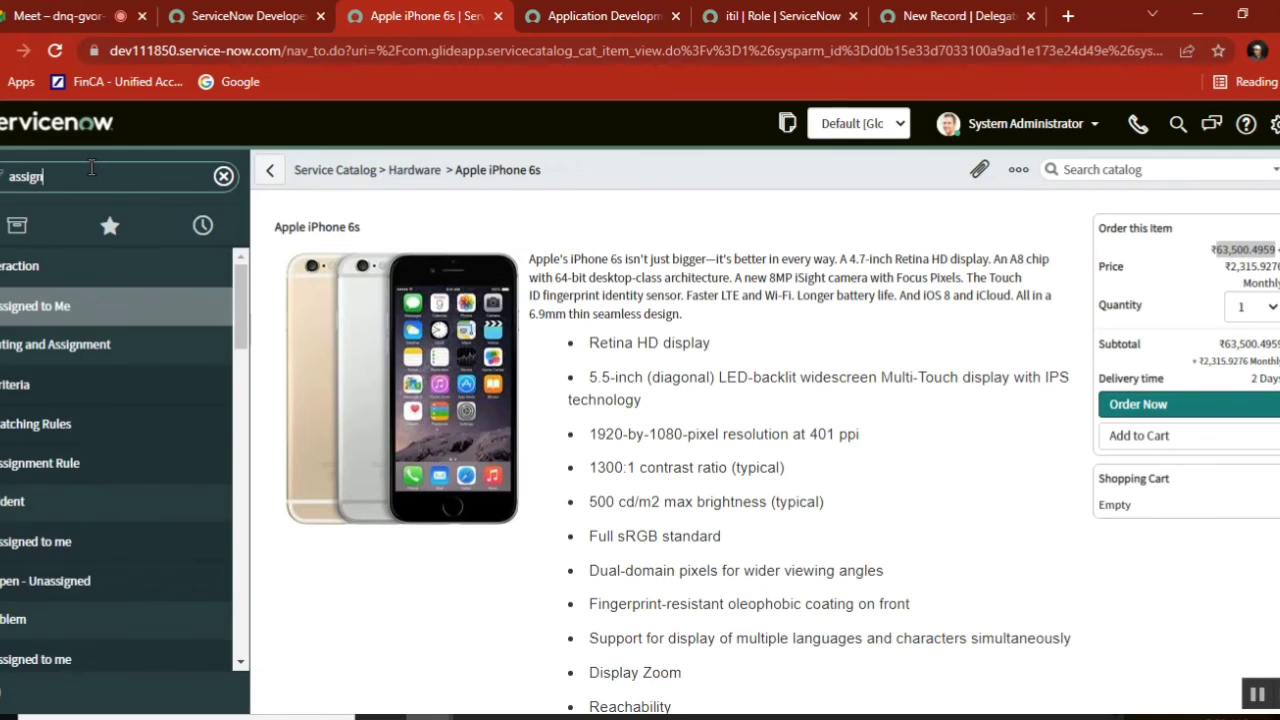
{"action": "type", "text": "ed to "}
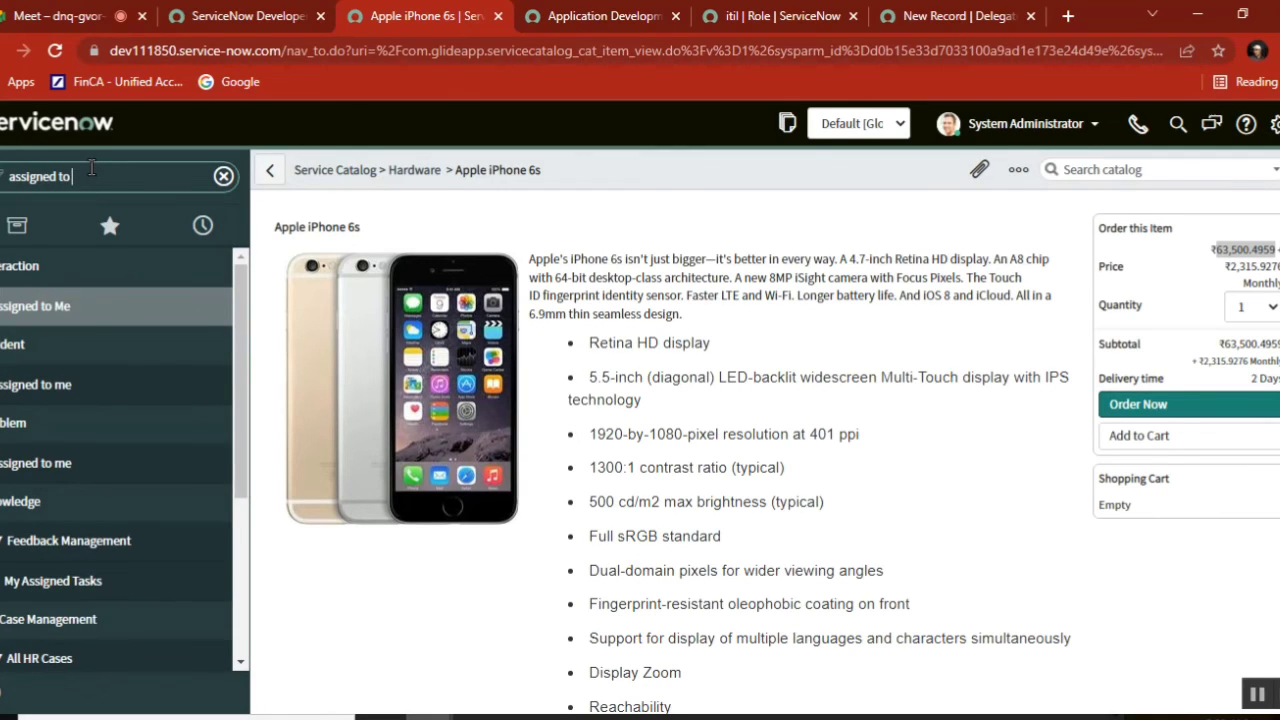
{"action": "type", "text": "me"}
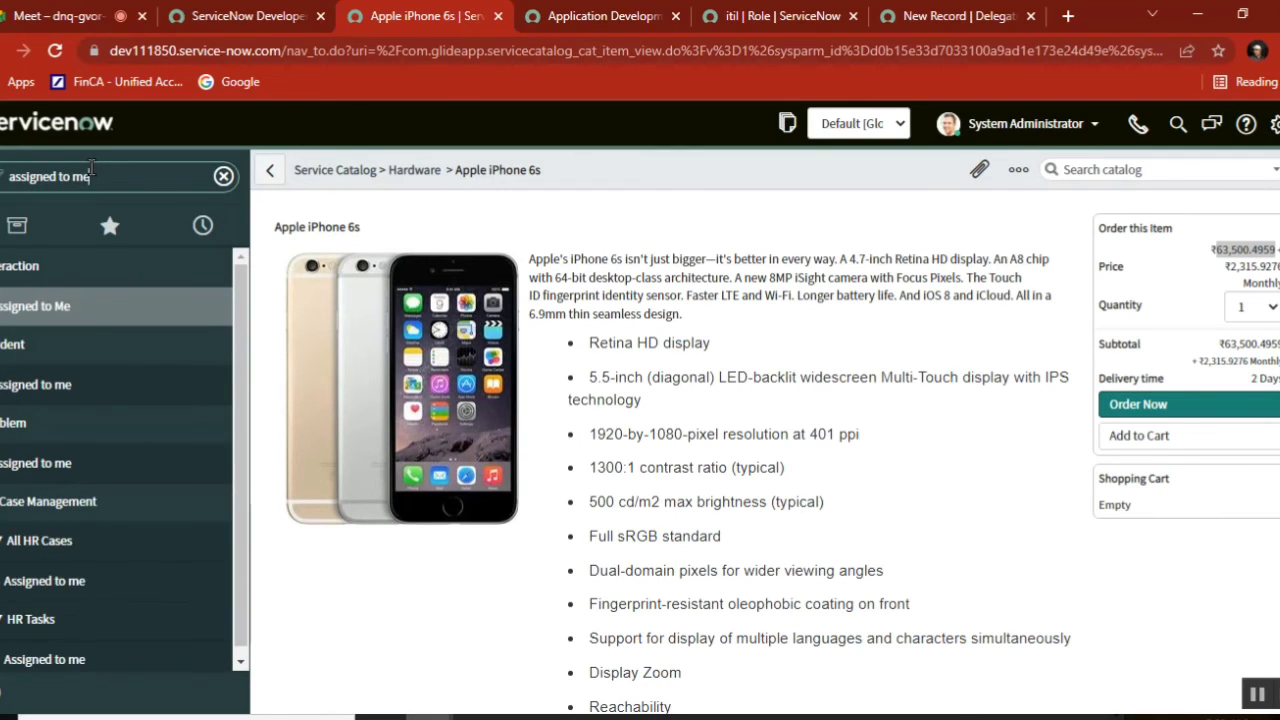
{"action": "middle_click", "coordinate": [63, 392]}
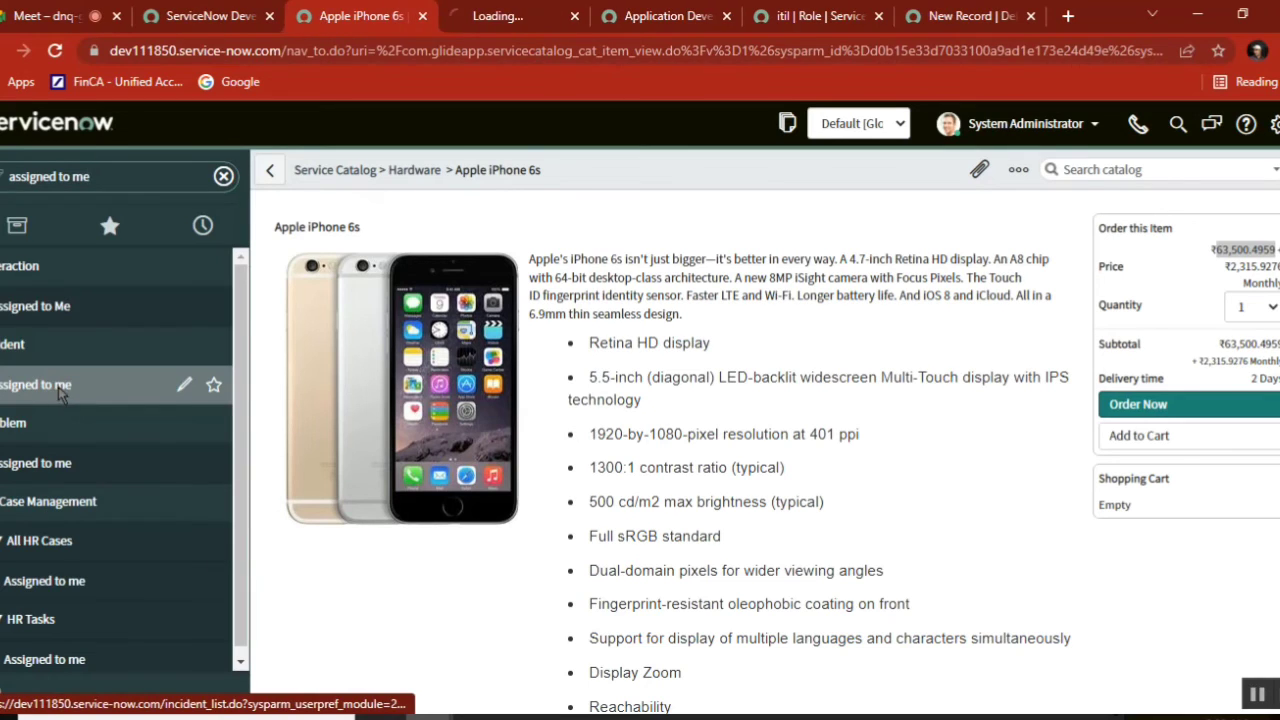
{"action": "left_click", "coordinate": [514, 16]}
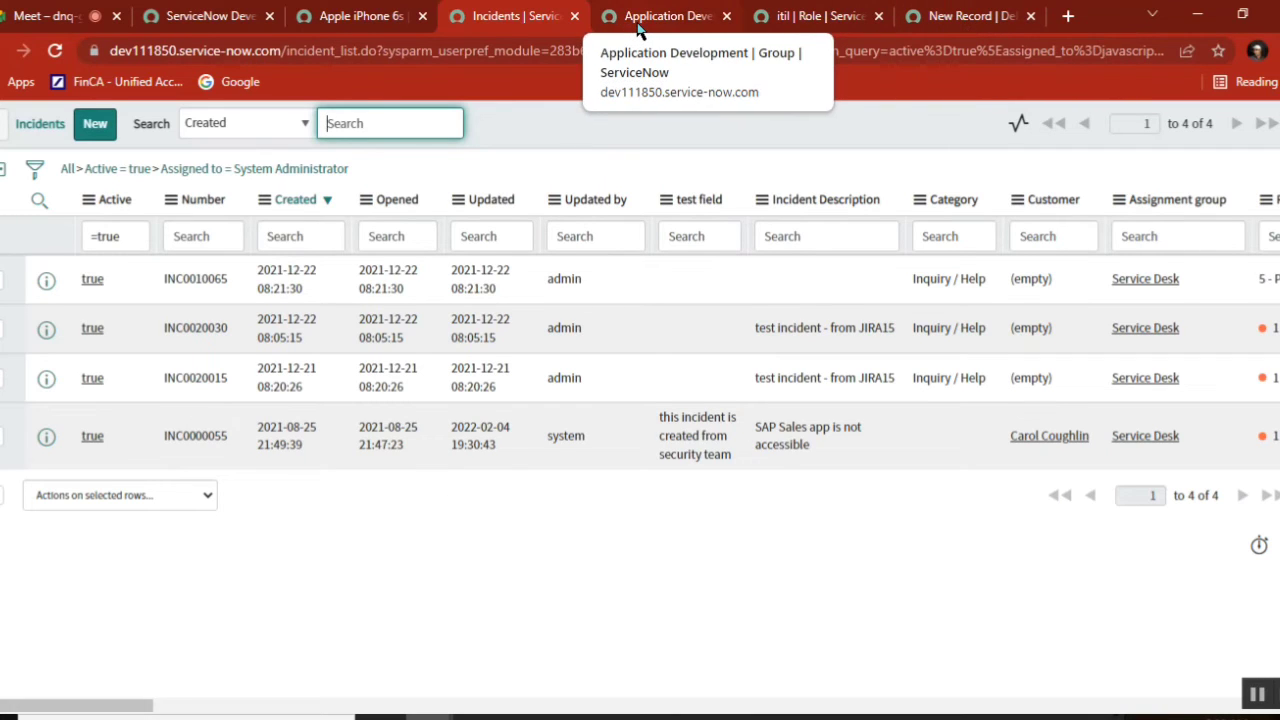
Return to the new delegate record and review its Delegate field and the All notifications option.
{"action": "left_click", "coordinate": [978, 26]}
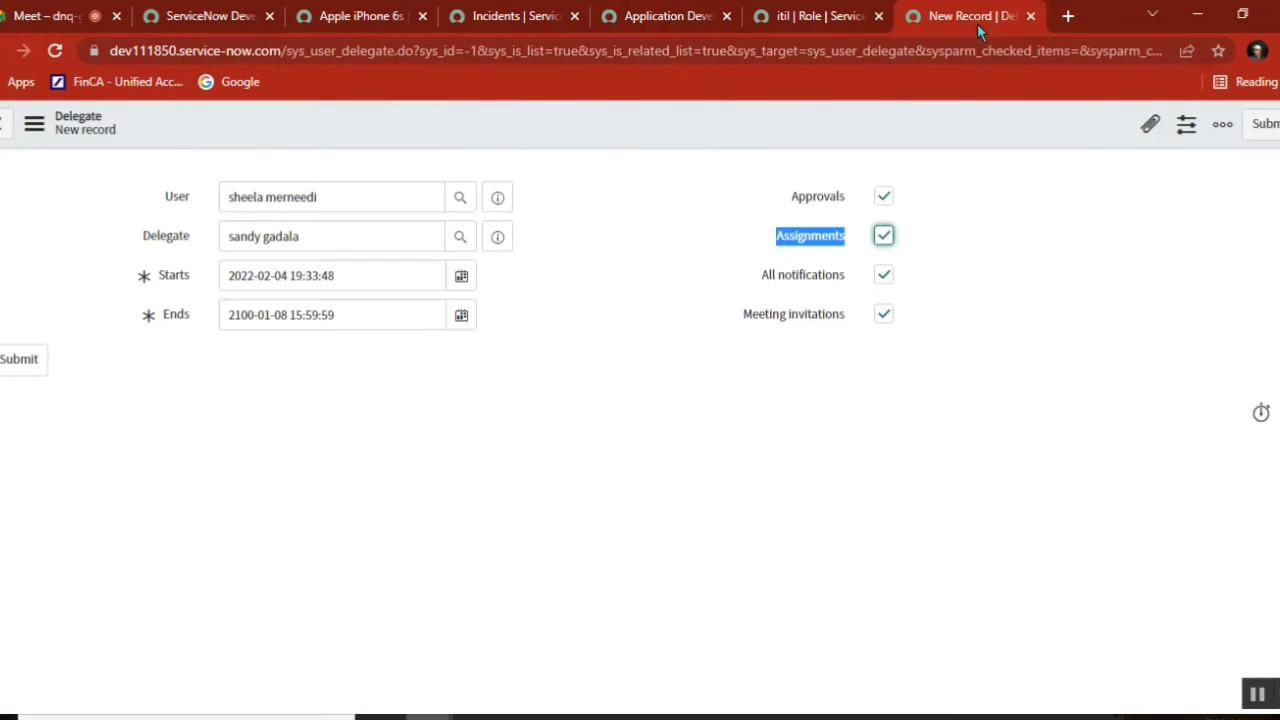
{"action": "double_click", "coordinate": [240, 236]}
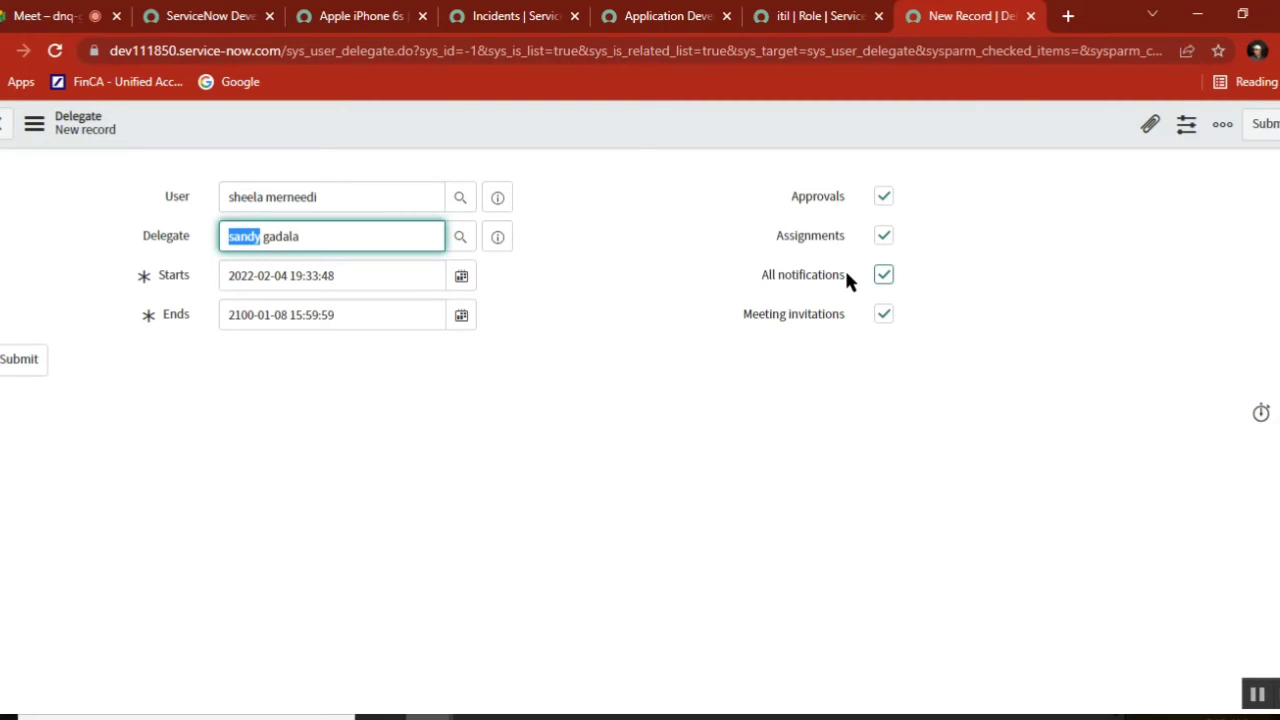
{"action": "left_click_drag", "start_coordinate": [844, 267], "coordinate": [754, 260]}
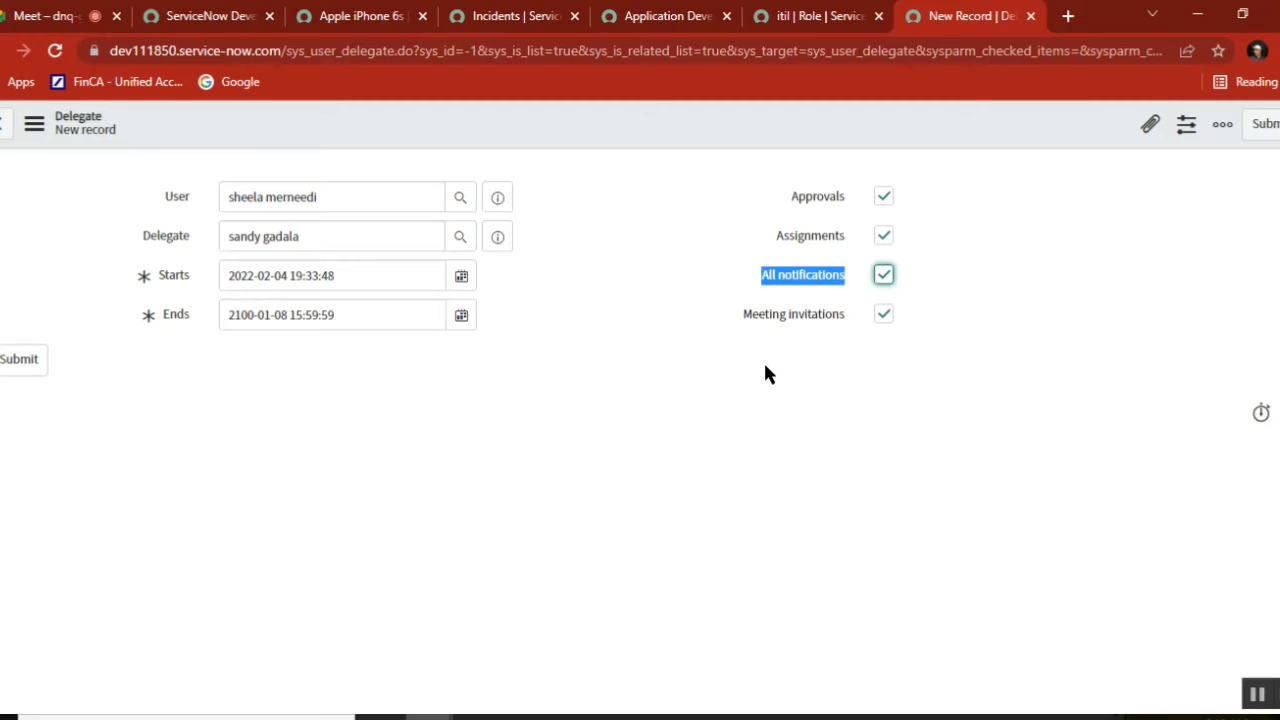
Close the Application Development group page and the assigned incidents list, and return to the new delegate record.
{"action": "left_click", "coordinate": [680, 24]}
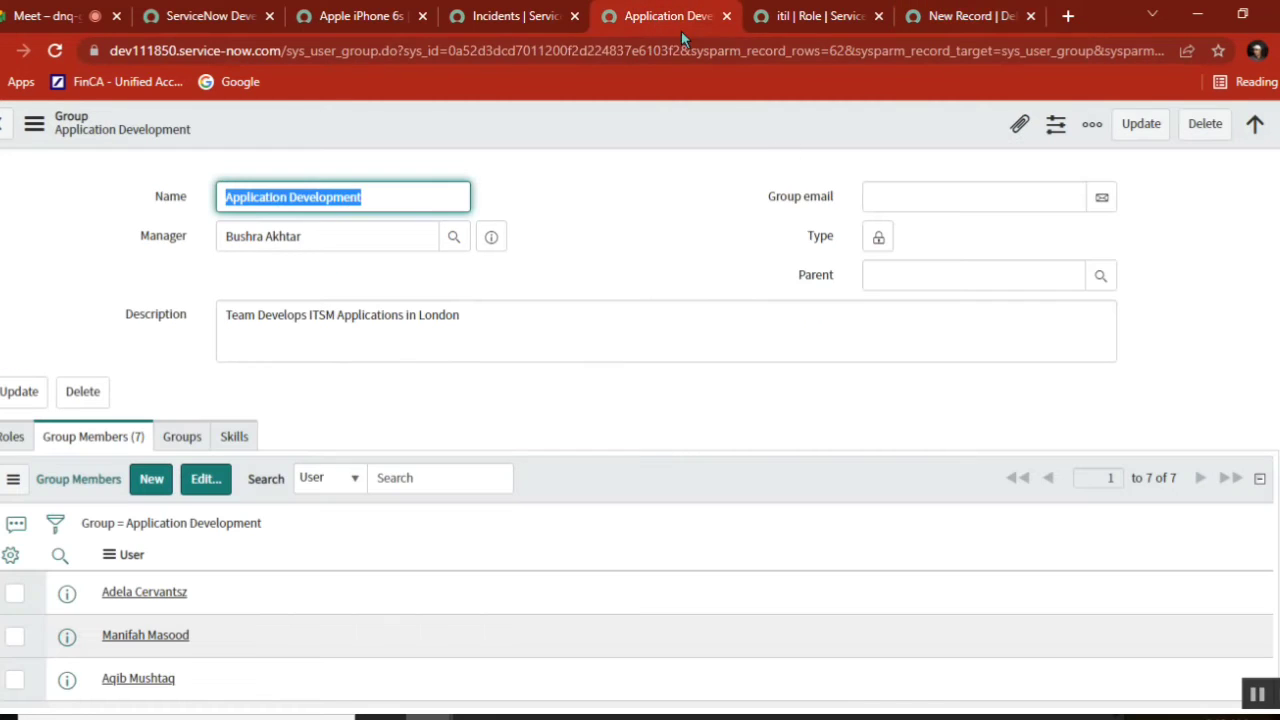
{"action": "left_click", "coordinate": [726, 16]}
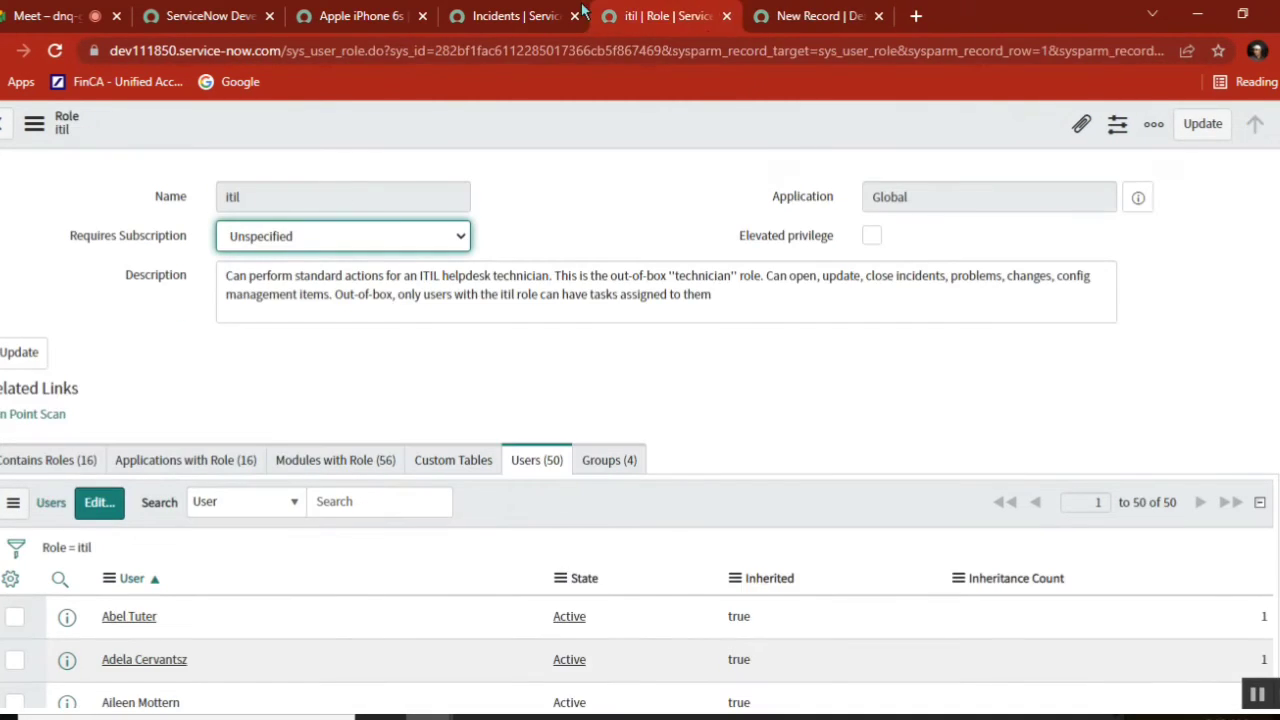
{"action": "left_click", "coordinate": [511, 12]}
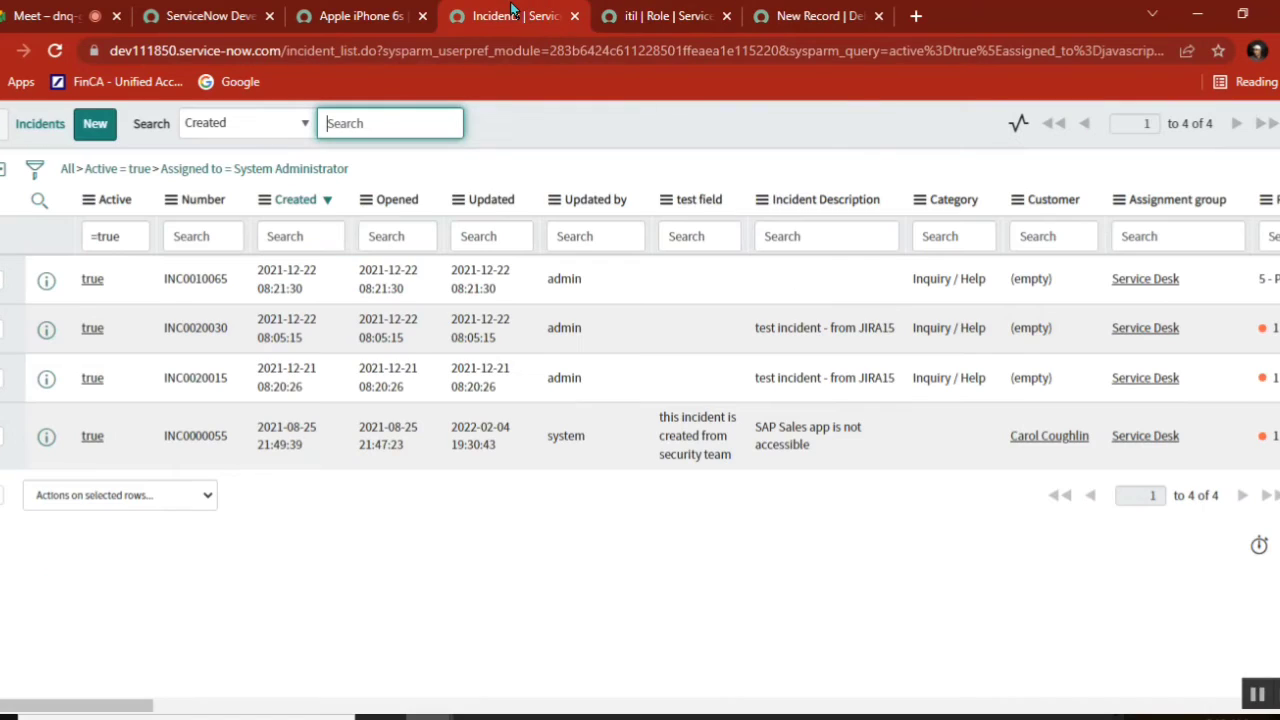
{"action": "left_click", "coordinate": [574, 16]}
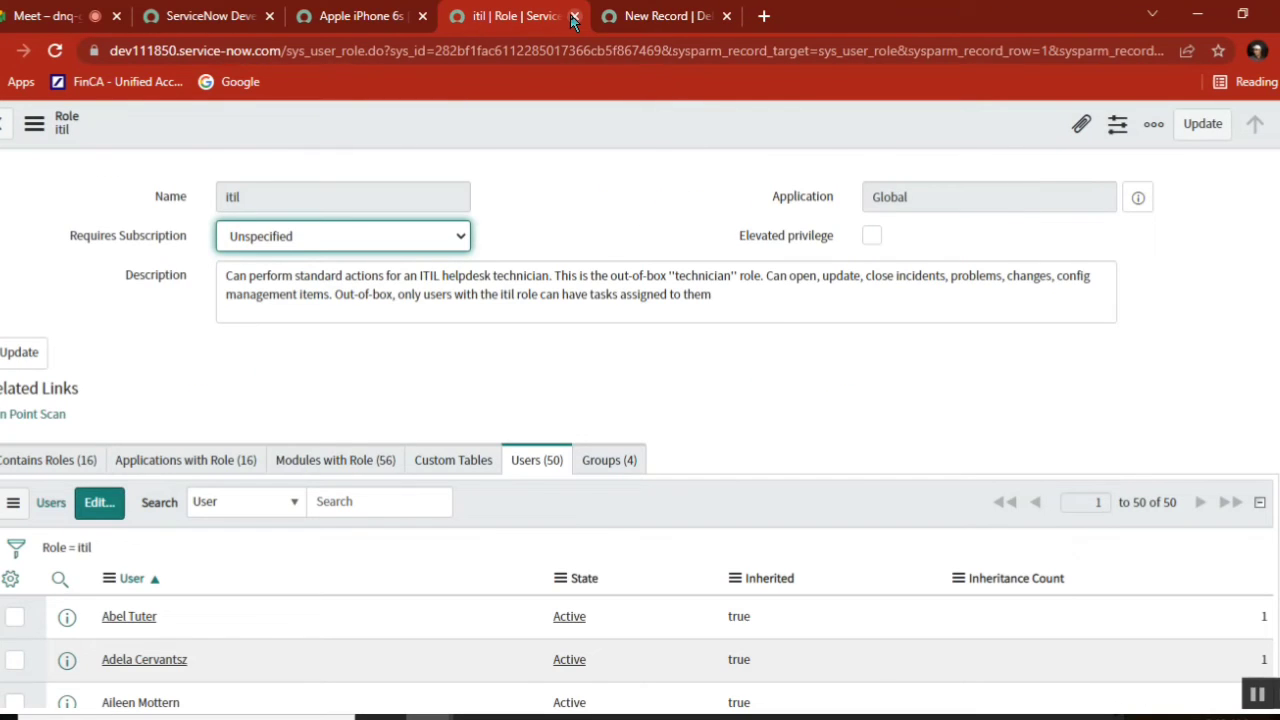
{"action": "left_click", "coordinate": [670, 20]}
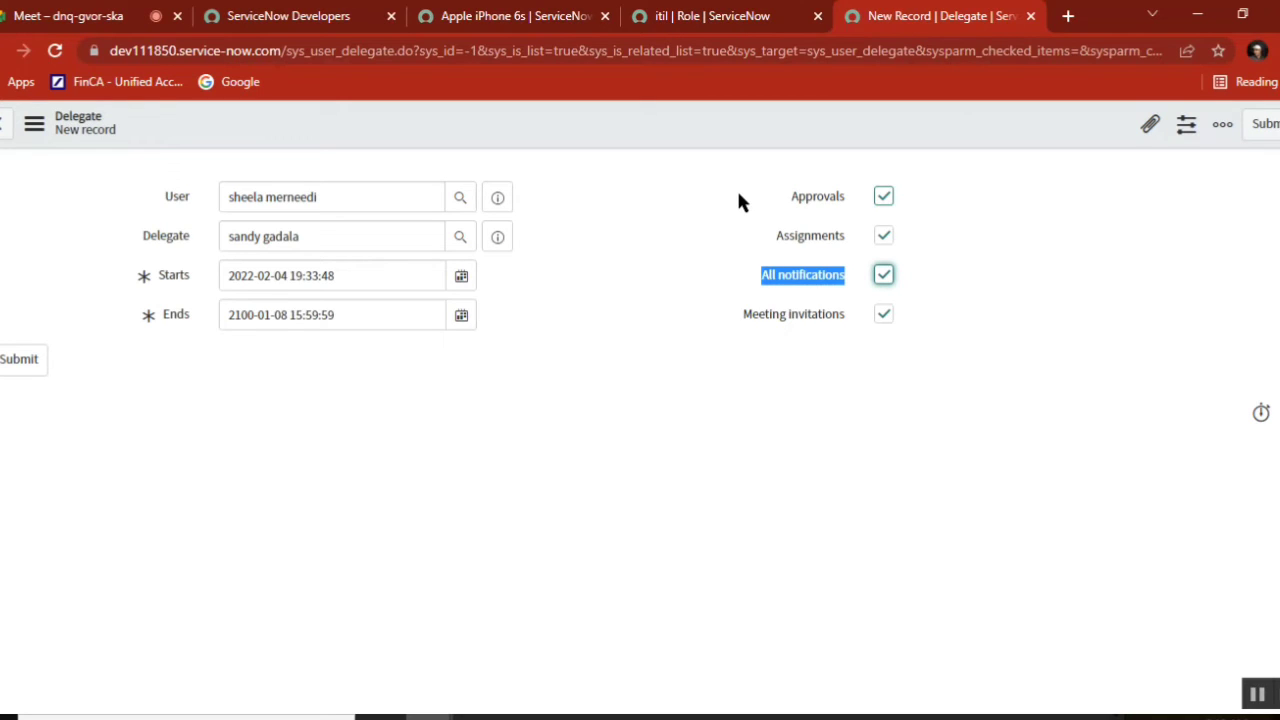
Open a blank incident form from the instance's navigation filter with the command incident.FORM.
{"action": "left_click", "coordinate": [520, 20]}
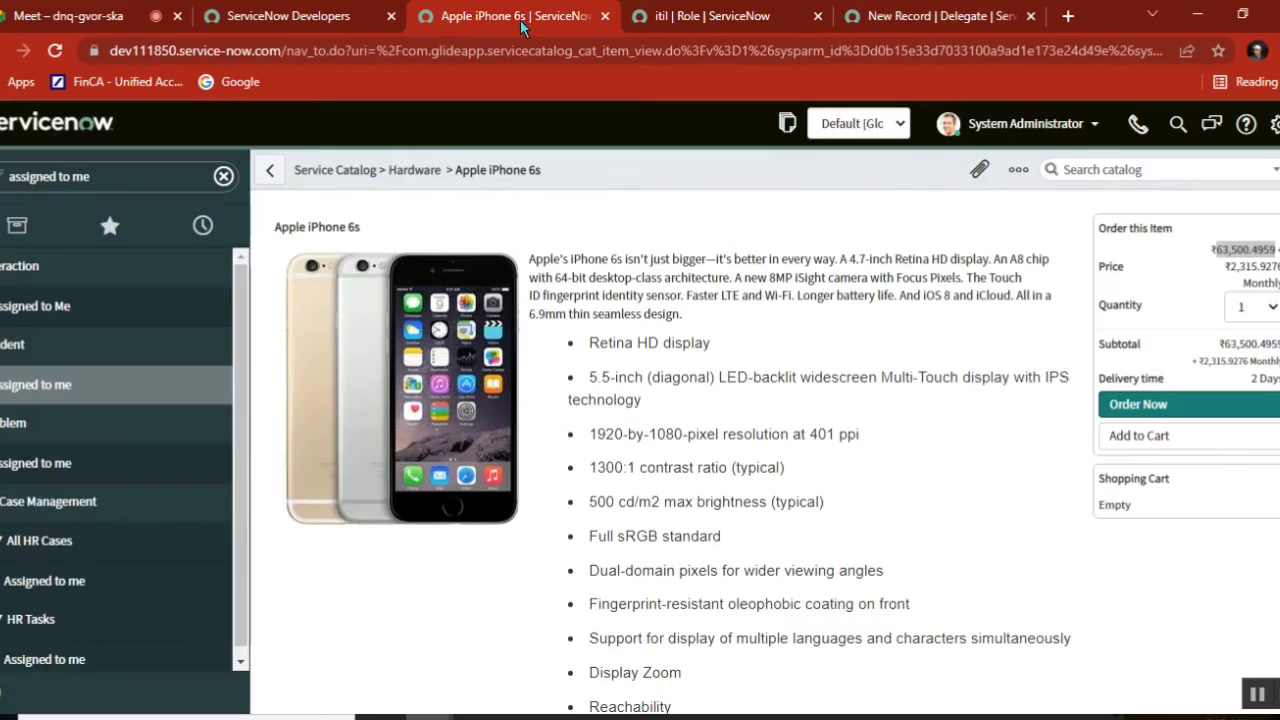
{"action": "left_click", "coordinate": [320, 34]}
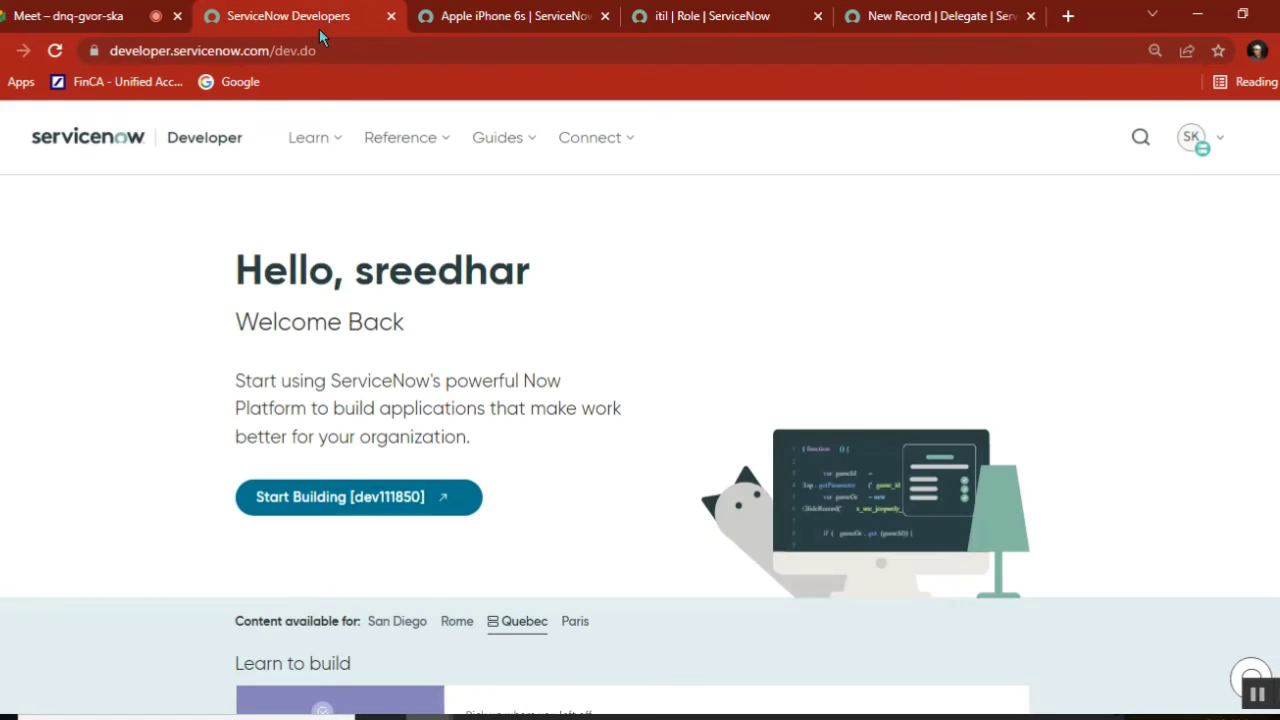
{"action": "left_click", "coordinate": [531, 28]}
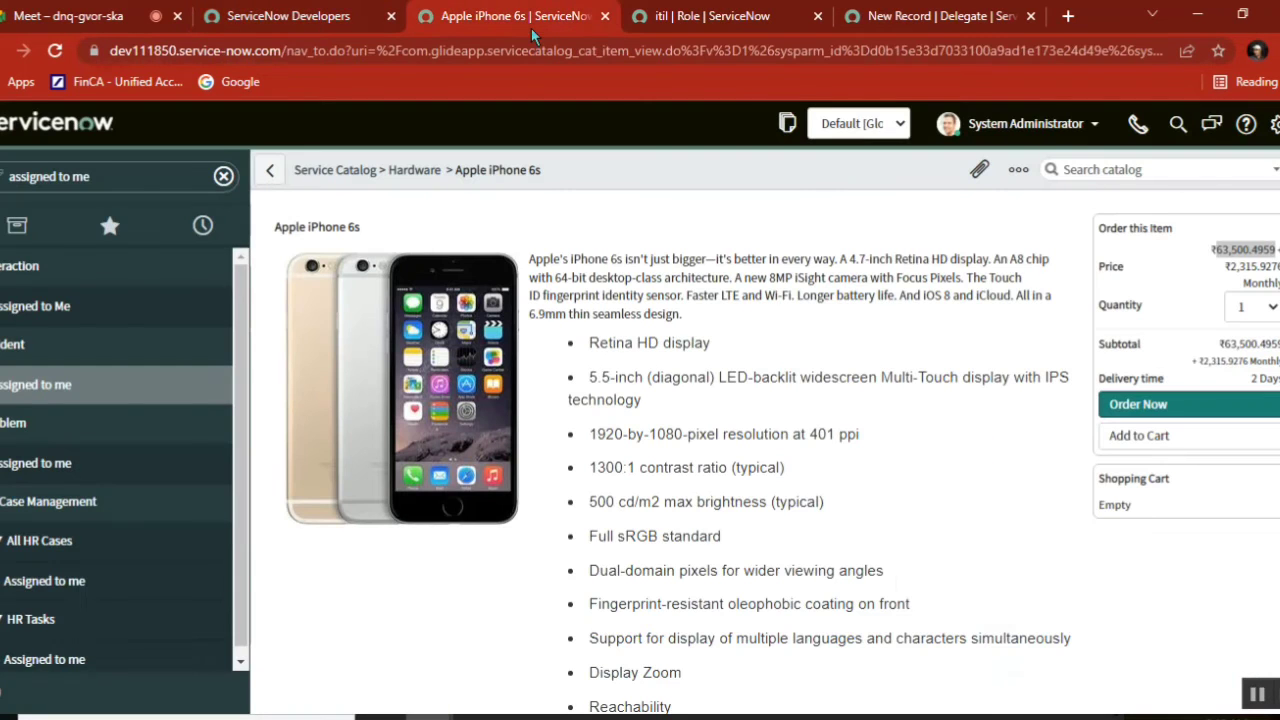
{"action": "left_click", "coordinate": [120, 174]}
{"action": "type", "text": "ic"}
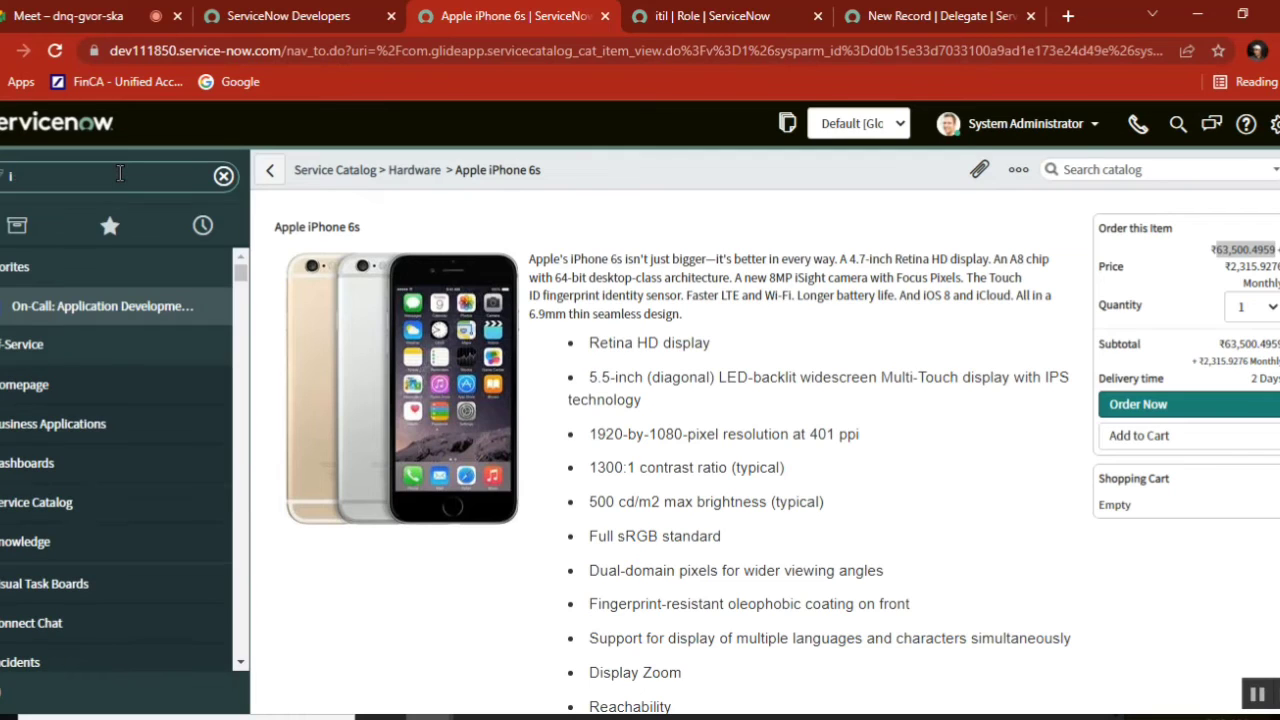
{"action": "type", "text": "cident"}
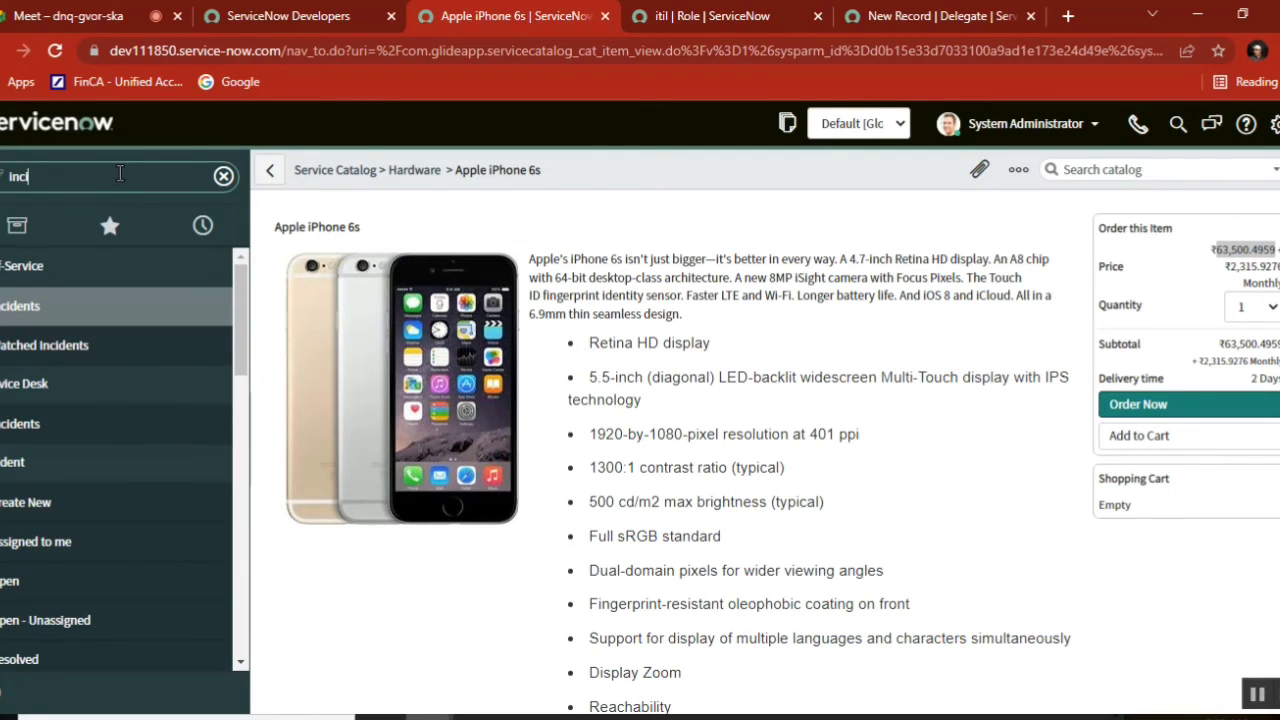
{"action": "type", "text": "."}
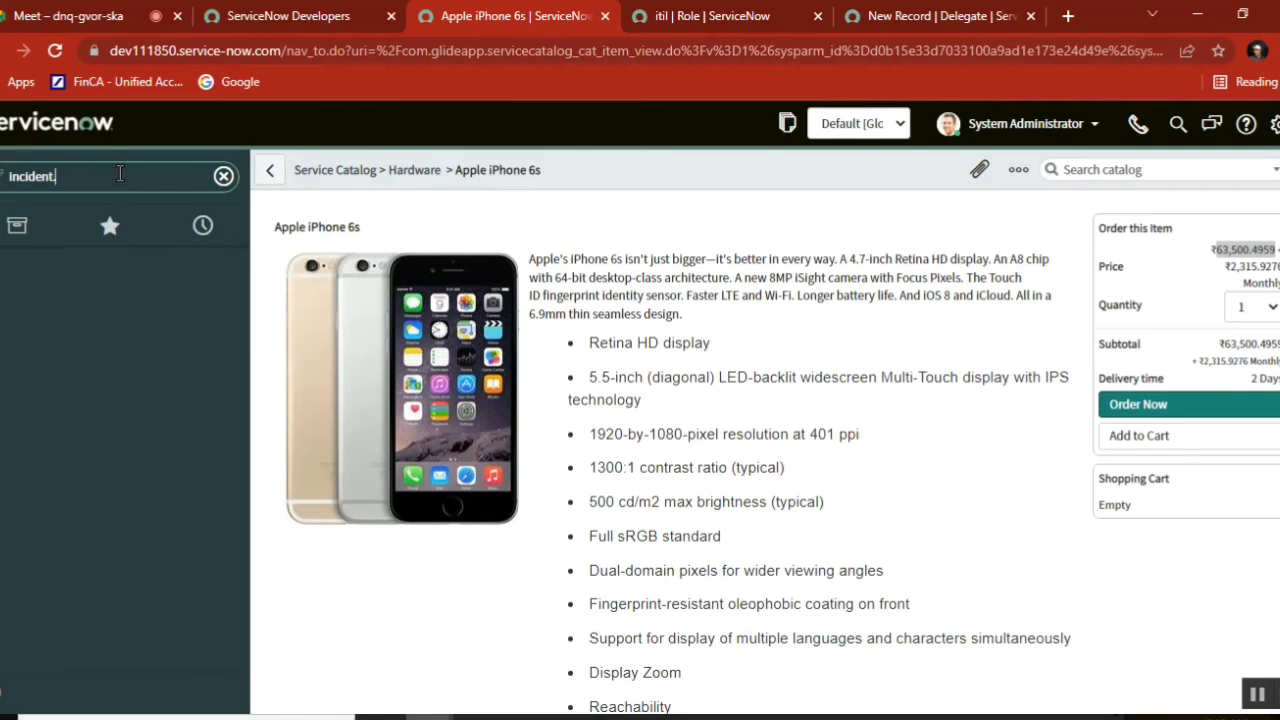
{"action": "type", "text": "FORM"}
{"action": "key", "text": "BackSpace"}
{"action": "key", "text": "BackSpace"}
{"action": "type", "text": "RM"}
{"action": "key", "text": "Return"}
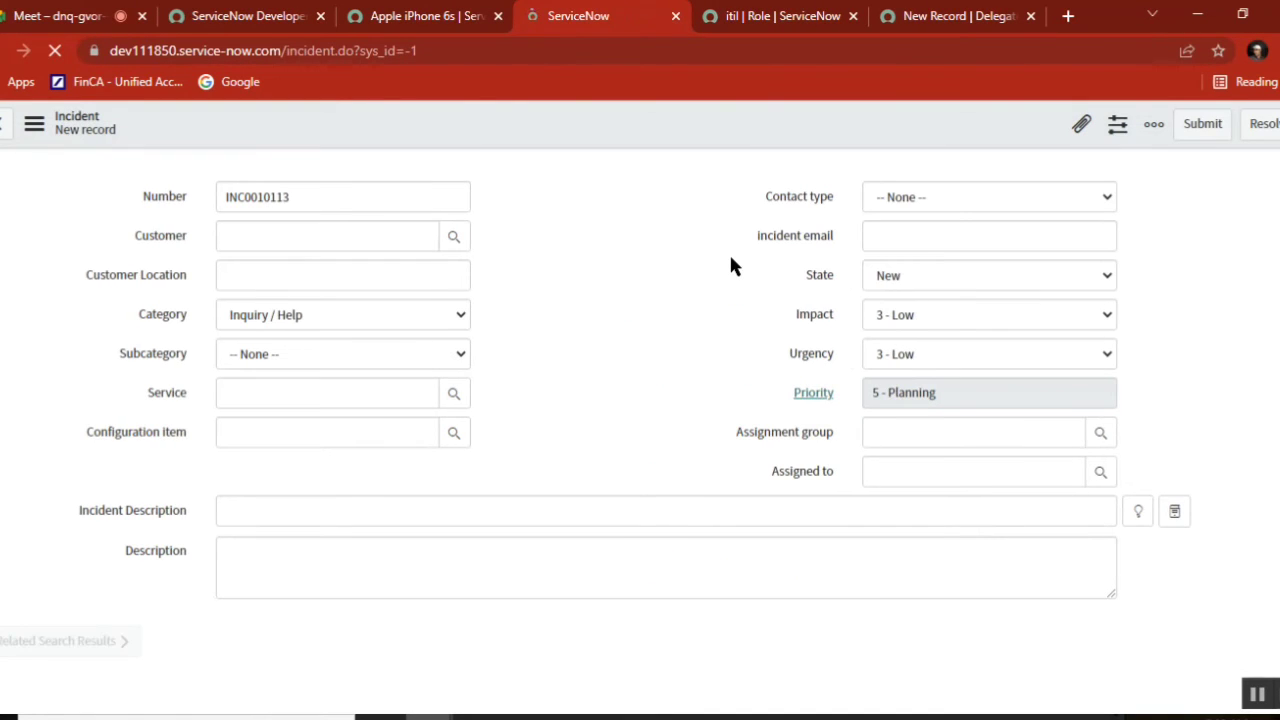
Set the incident's customer to the same user as on the delegate record and enter "test incident" as the incident description.
{"action": "left_click", "coordinate": [330, 236]}
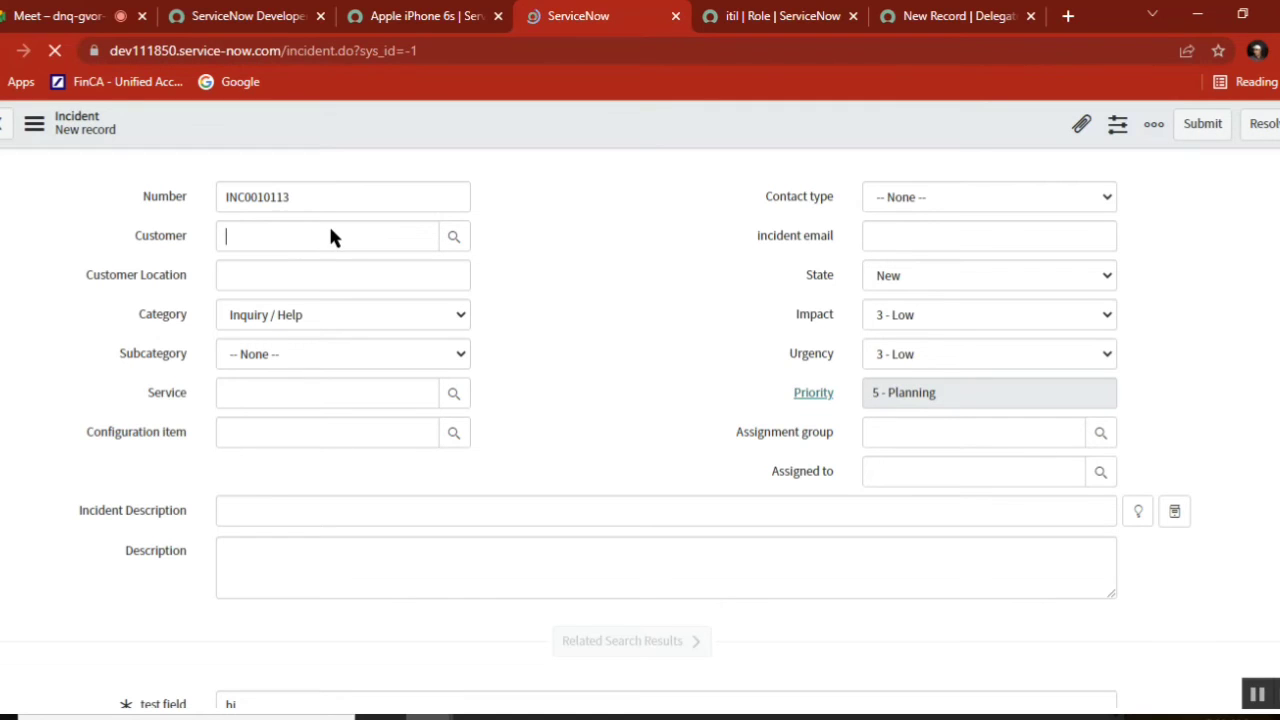
{"action": "left_click", "coordinate": [456, 244]}
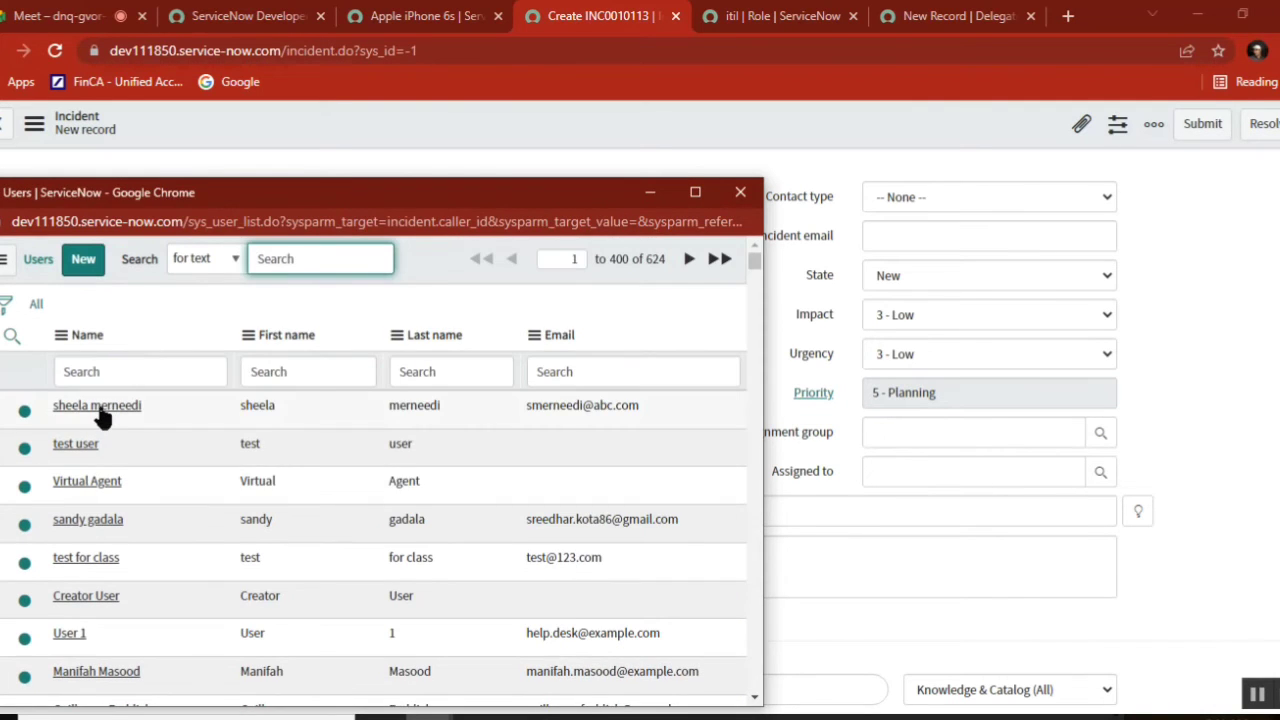
{"action": "left_click", "coordinate": [100, 410]}
{"action": "left_click", "coordinate": [282, 510]}
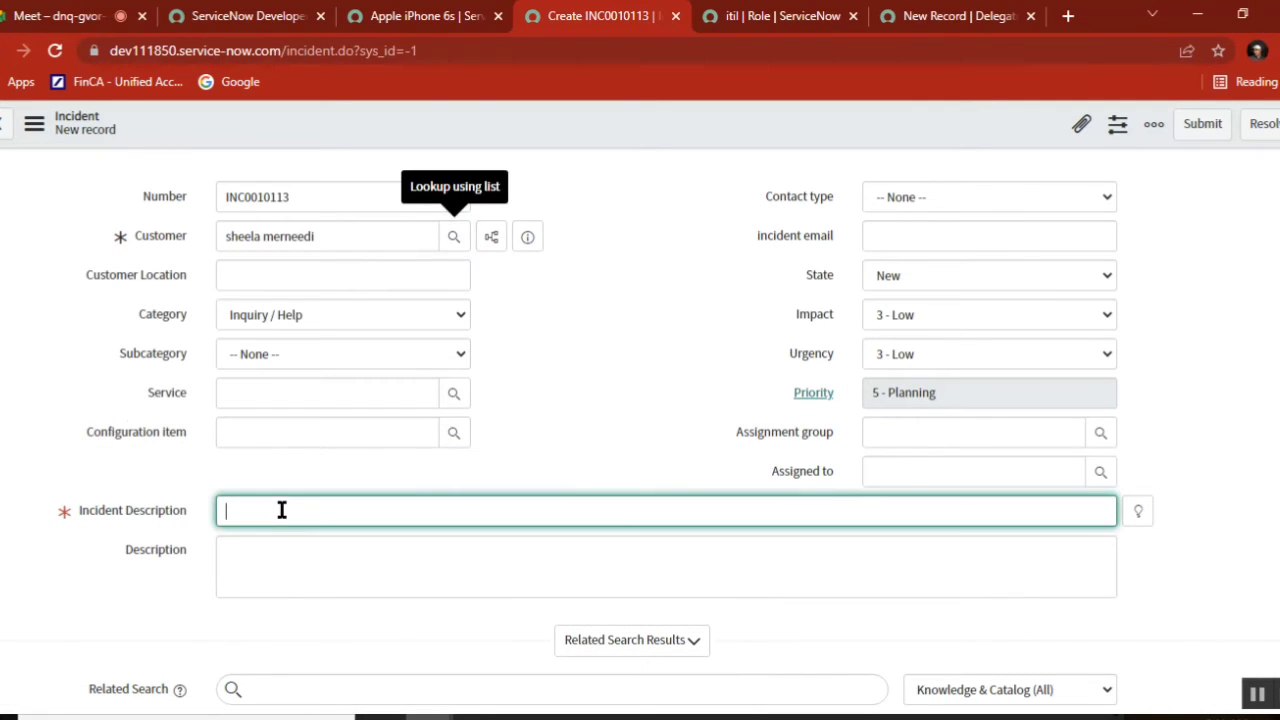
{"action": "type", "text": "test incident"}
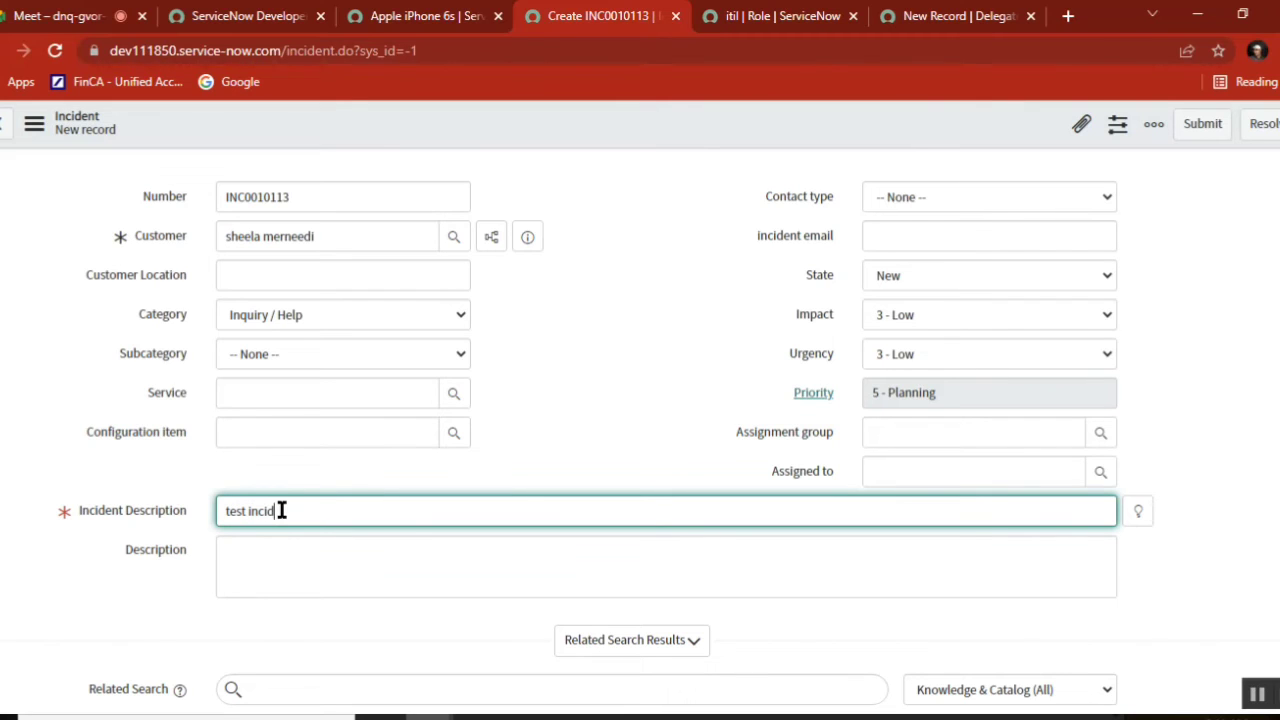
Set the incident's assignment group to Service Desk and assign it to the first user listed for that group.
{"action": "left_click", "coordinate": [973, 437]}
{"action": "type", "text": "service"}
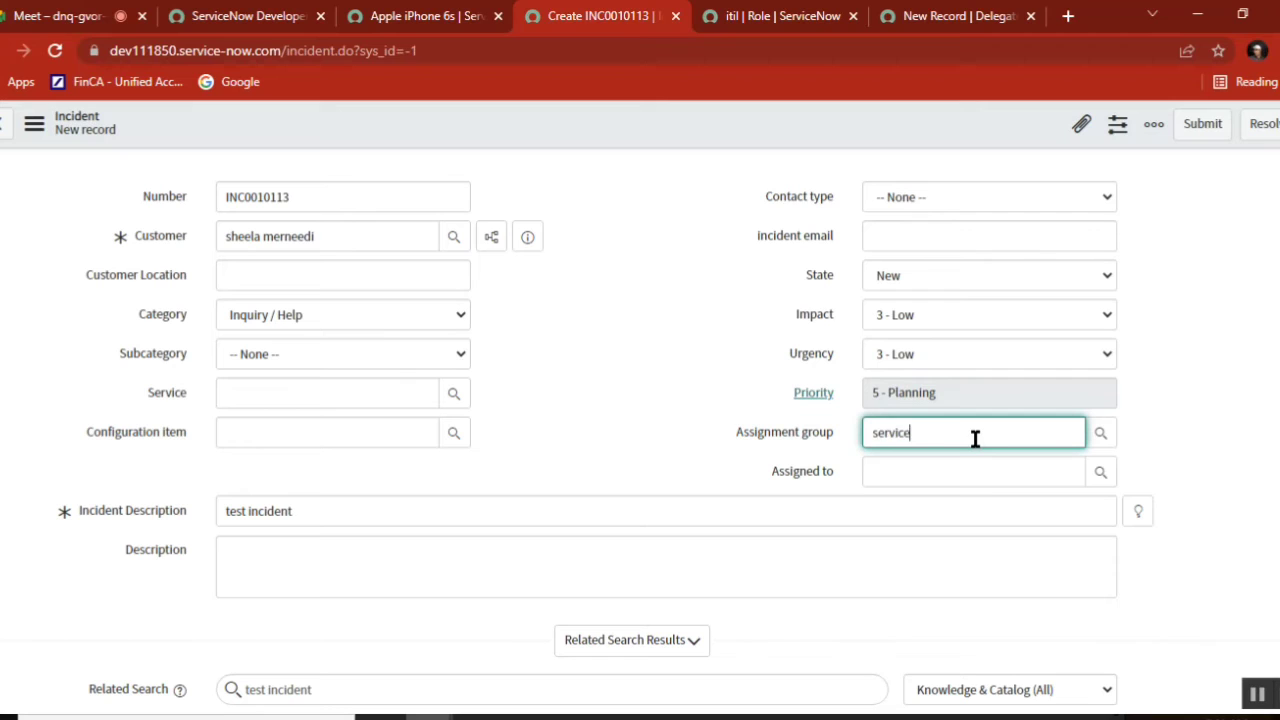
{"action": "type", "text": " de"}
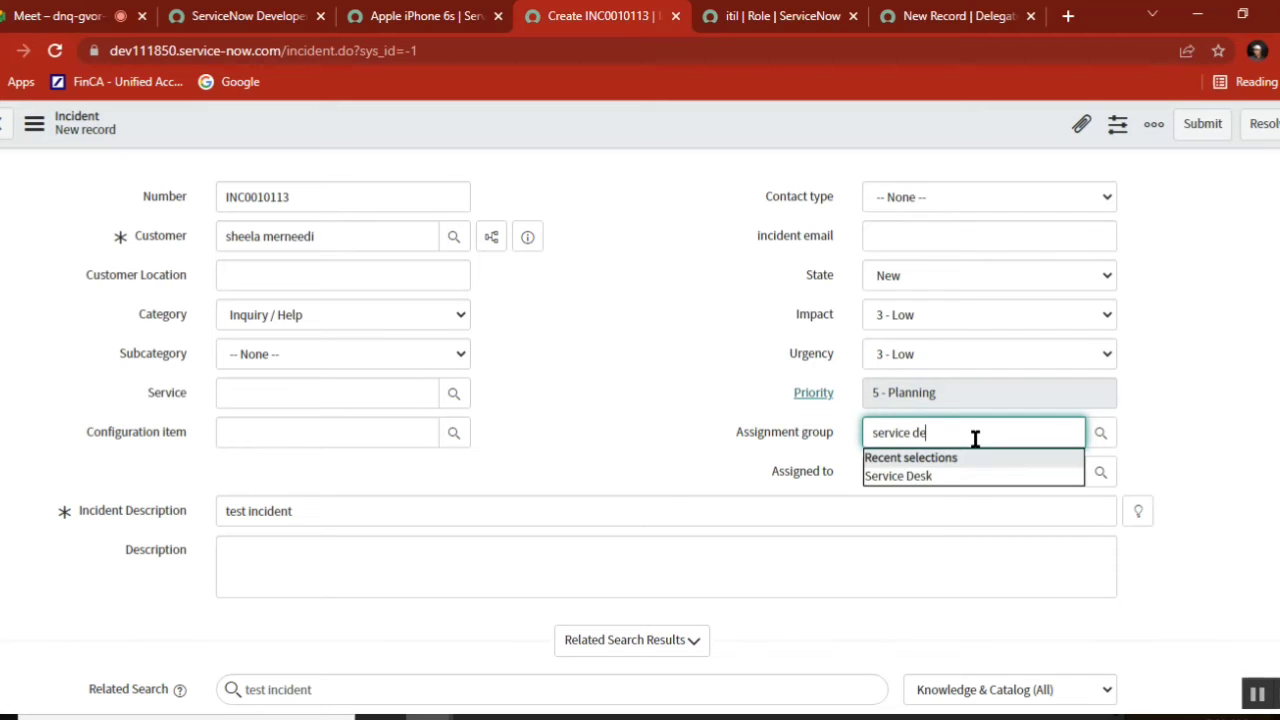
{"action": "left_click", "coordinate": [929, 478]}
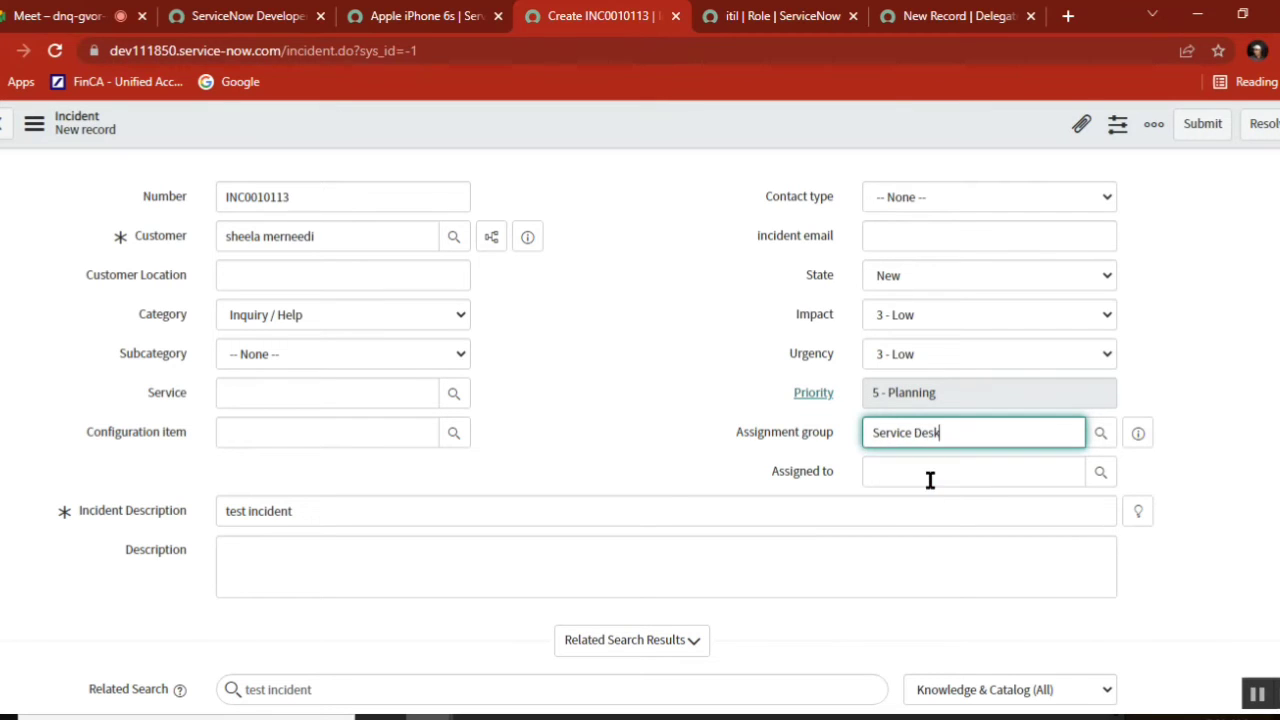
{"action": "right_click", "coordinate": [739, 125]}
{"action": "left_click", "coordinate": [790, 135]}
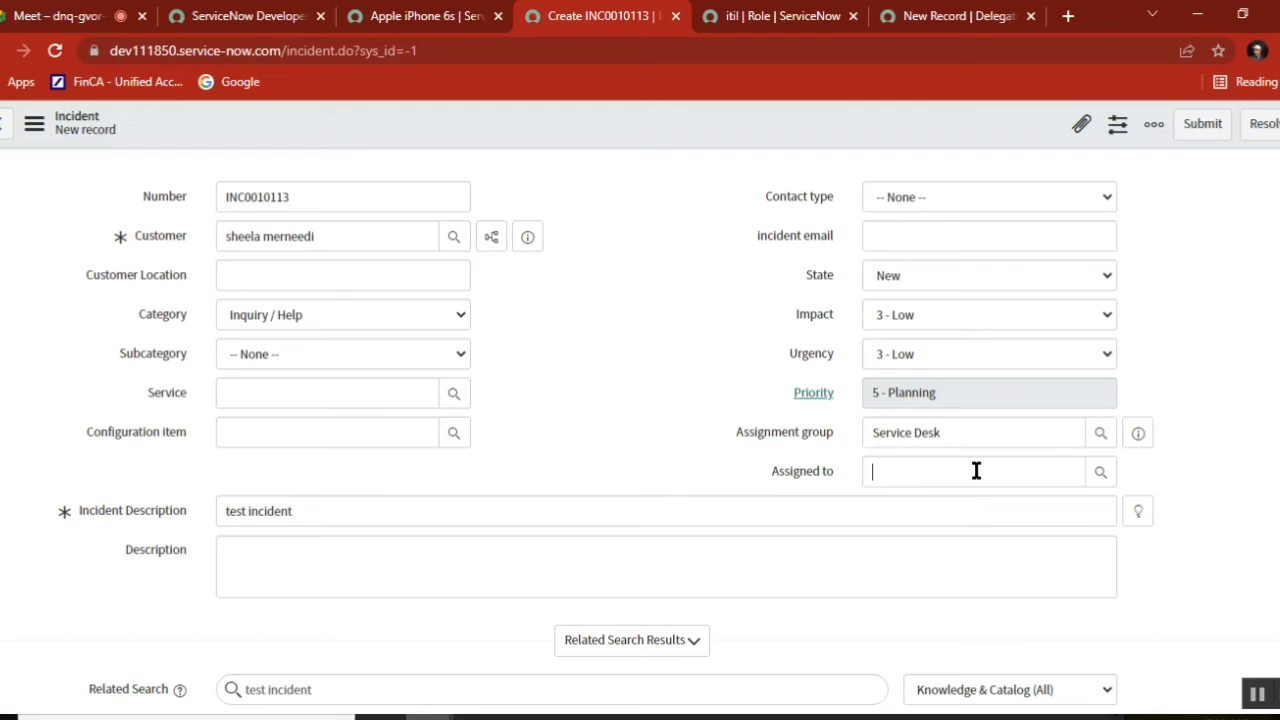
{"action": "left_click", "coordinate": [1100, 471]}
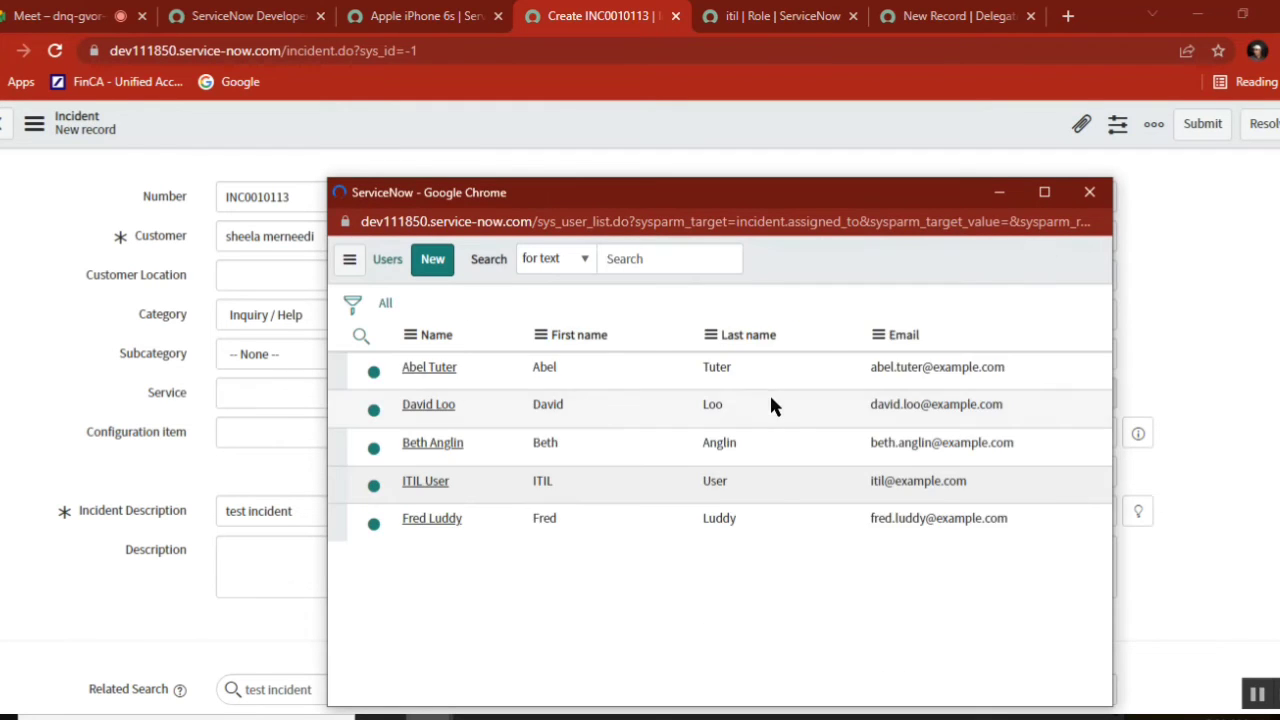
{"action": "left_click", "coordinate": [430, 408]}
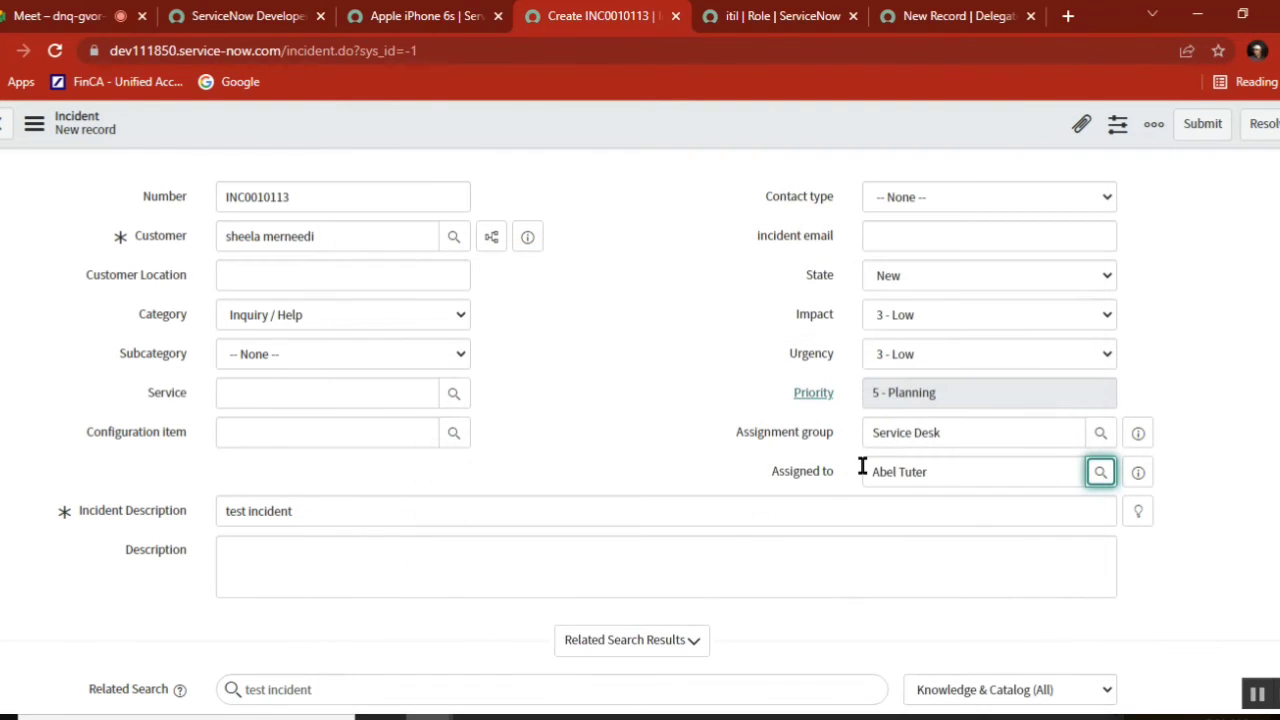
Save the new test incident while staying on its form, and copy its incident number.
{"action": "right_click", "coordinate": [800, 114]}
{"action": "left_click", "coordinate": [832, 126]}
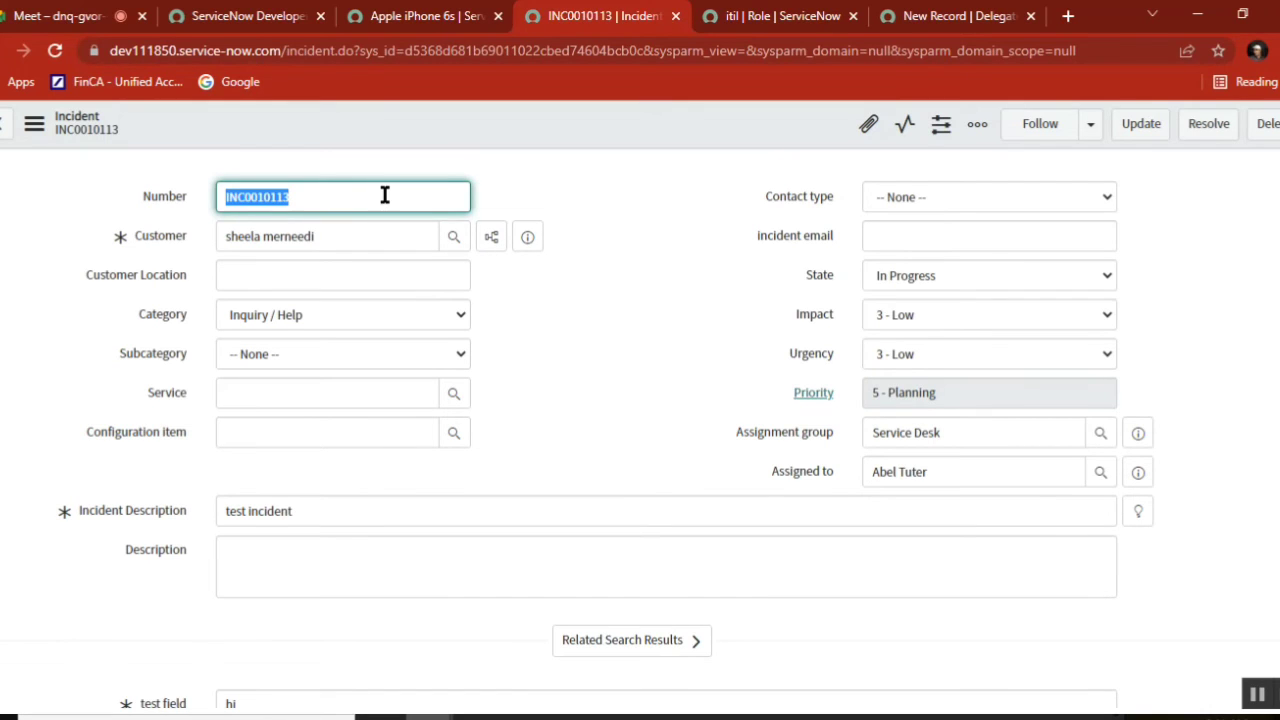
{"action": "left_click", "coordinate": [275, 195]}
{"action": "double_click", "coordinate": [275, 195]}
{"action": "key", "text": "ctrl+c"}
Find the Emails module under System Logs from the instance's navigator and open its list in a separate browser tab.
{"action": "left_click", "coordinate": [425, 16]}
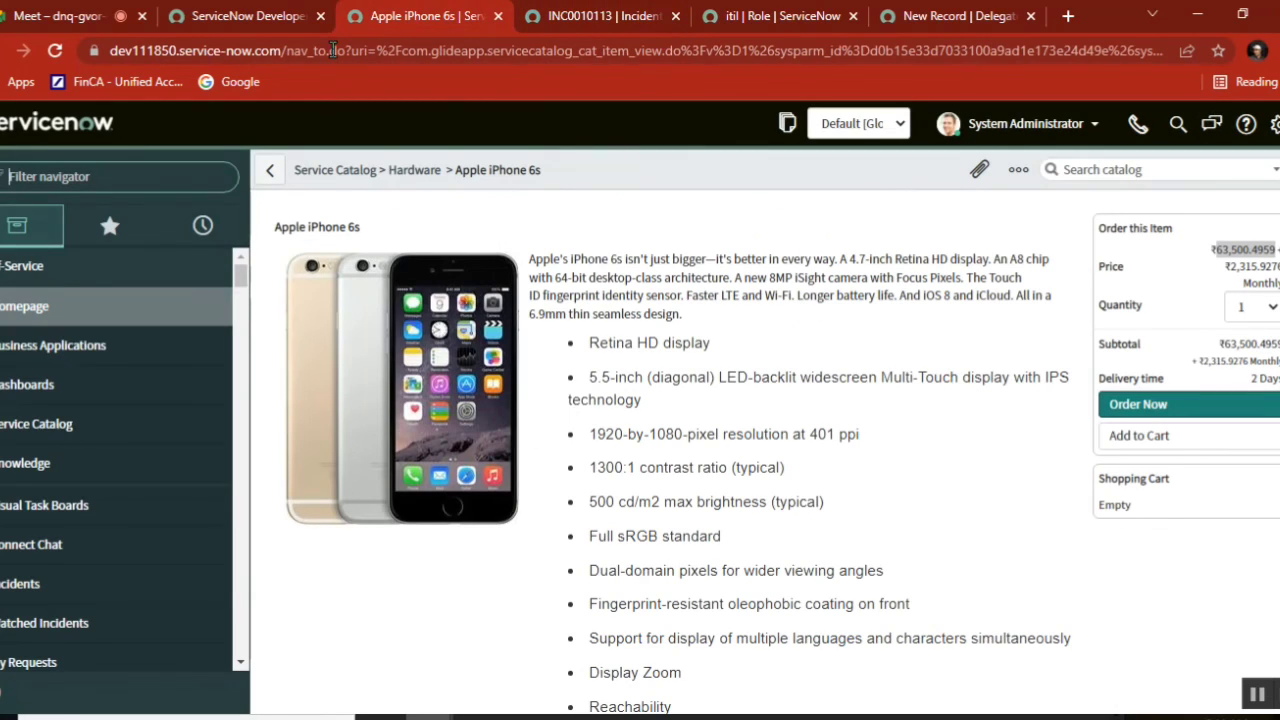
{"action": "type", "text": "emails"}
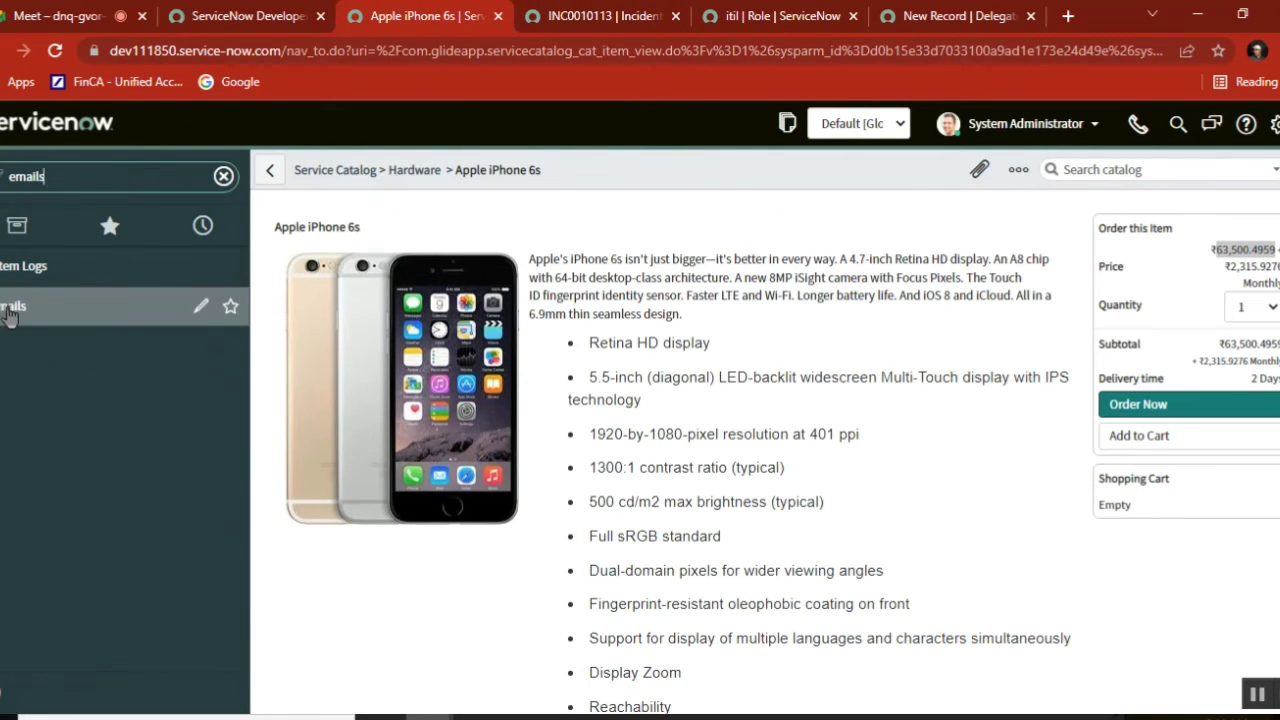
{"action": "middle_click", "coordinate": [8, 310]}
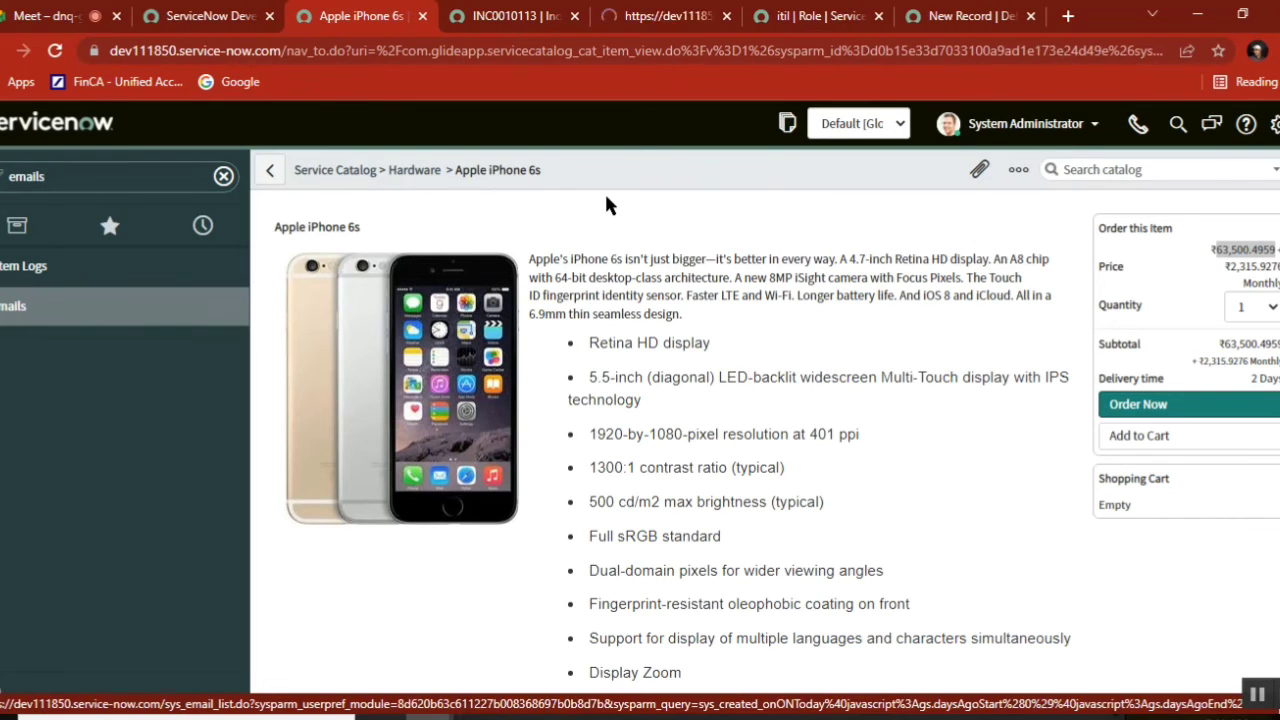
{"action": "left_click", "coordinate": [640, 18]}
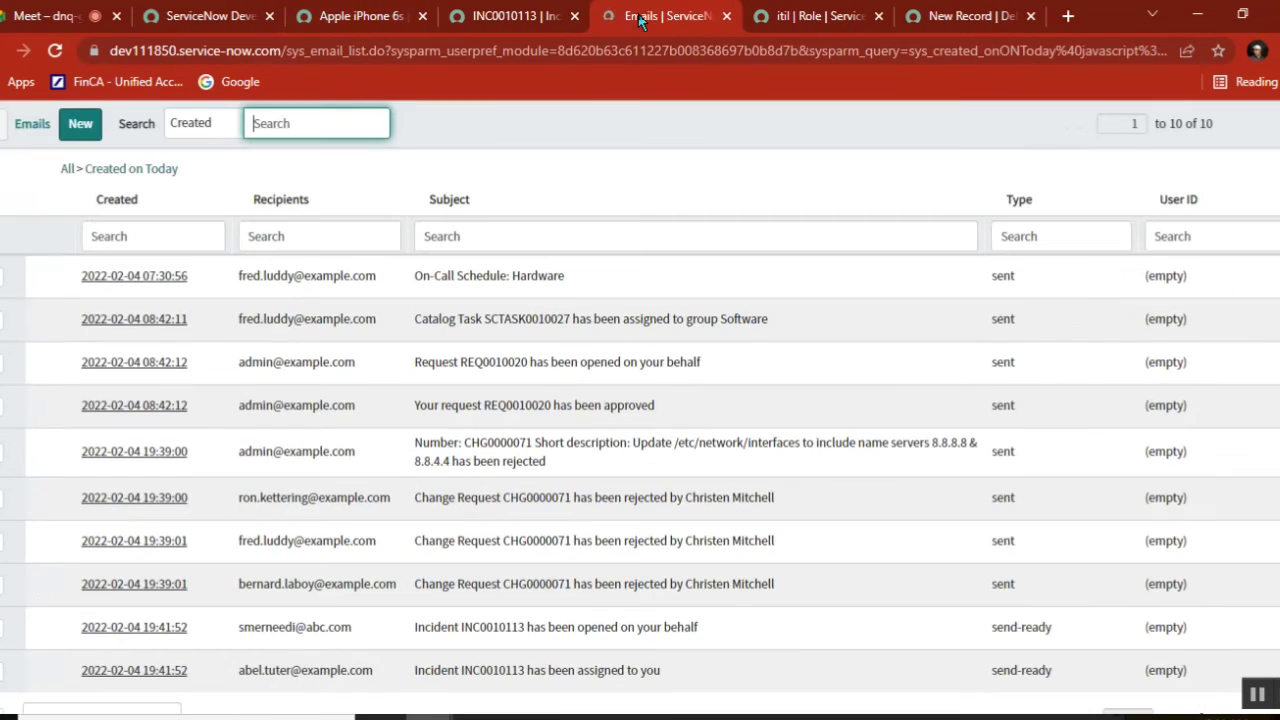
Filter the email list to subjects containing the copied incident number, using the search value *INC0010113.
{"action": "left_click", "coordinate": [470, 238]}
{"action": "type", "text": "1"}
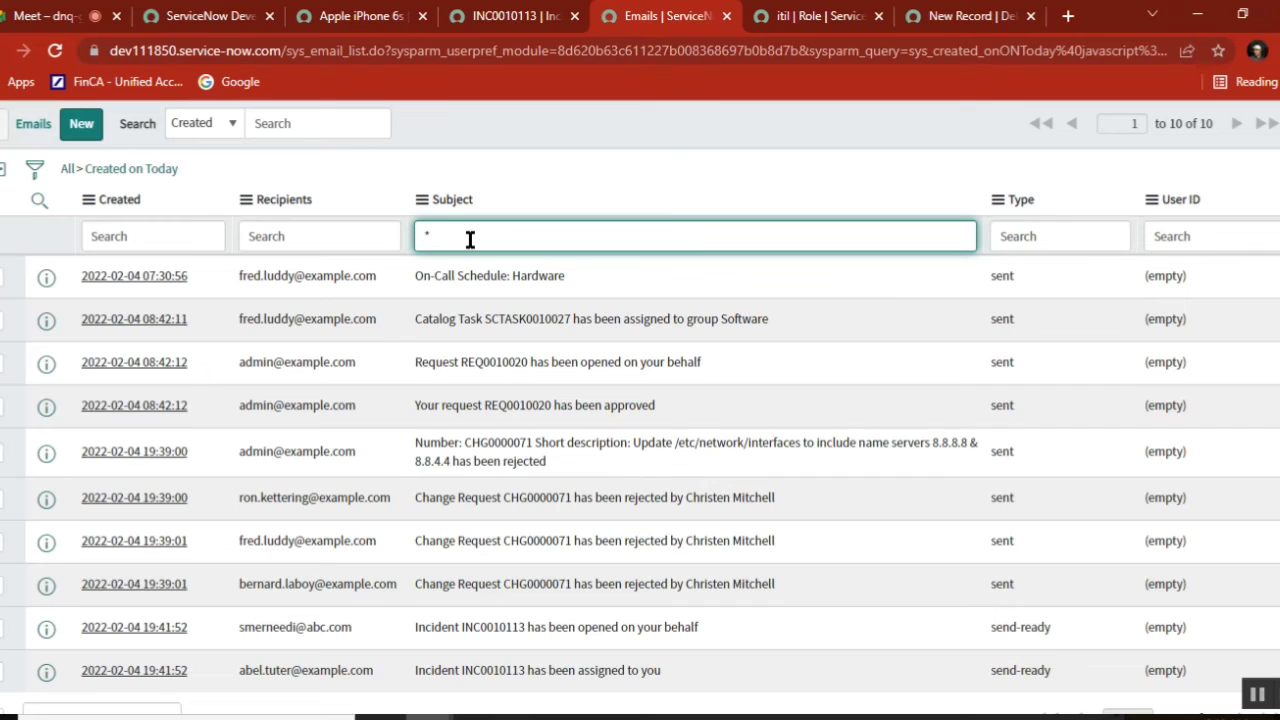
{"action": "key", "text": "ctrl+v"}
{"action": "key", "text": "Return"}
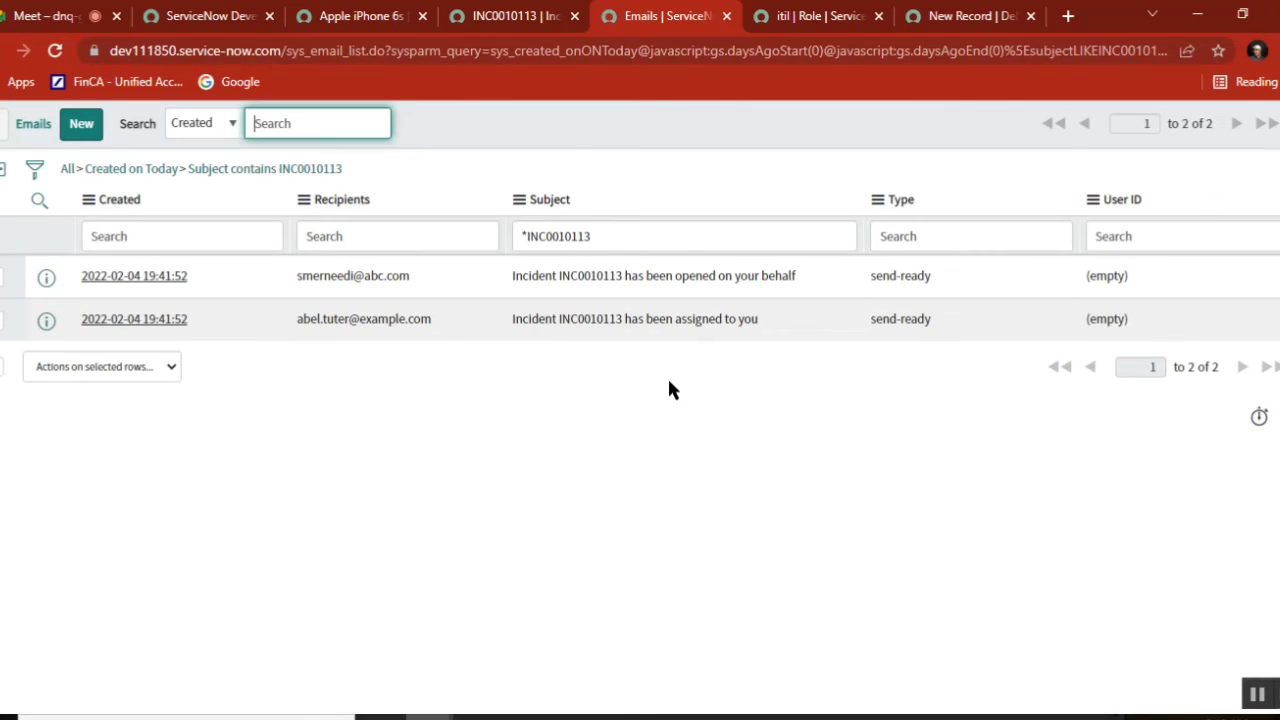
Refresh the email list and the incident record, and check the incident's activity log for email entries.
{"action": "left_click", "coordinate": [54, 51]}
{"action": "left_click", "coordinate": [508, 16]}
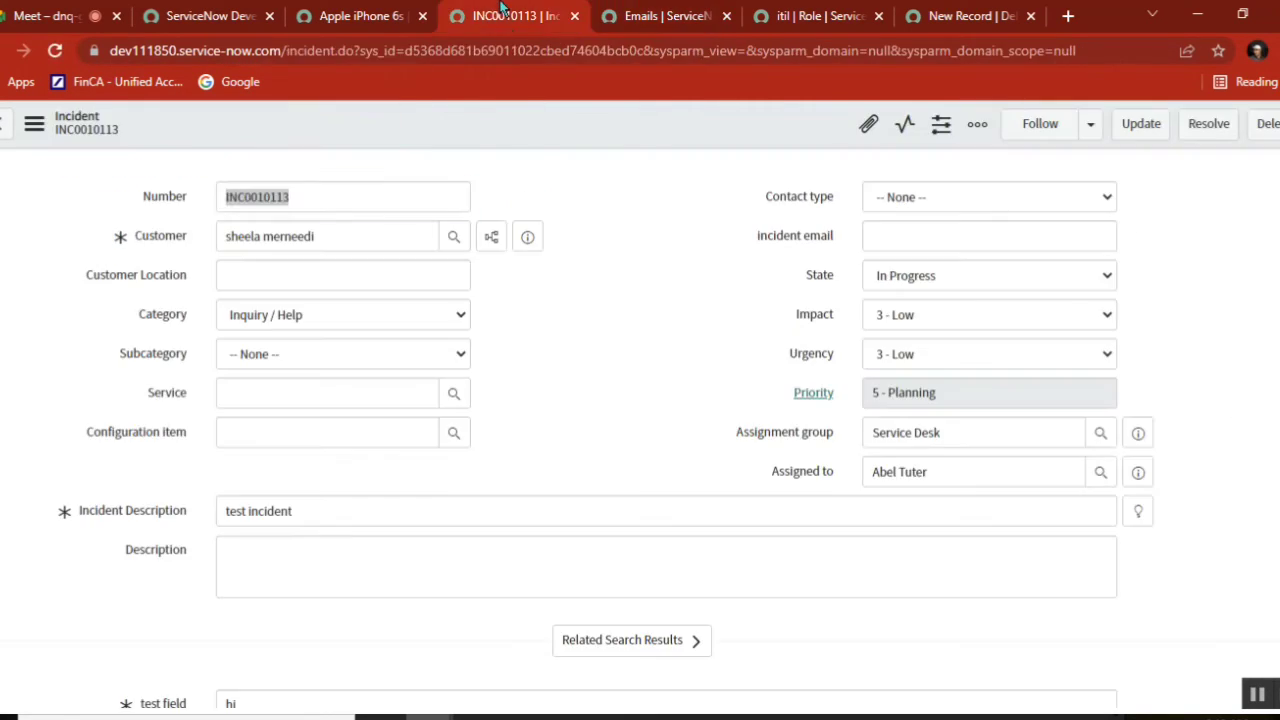
{"action": "left_click", "coordinate": [54, 51]}
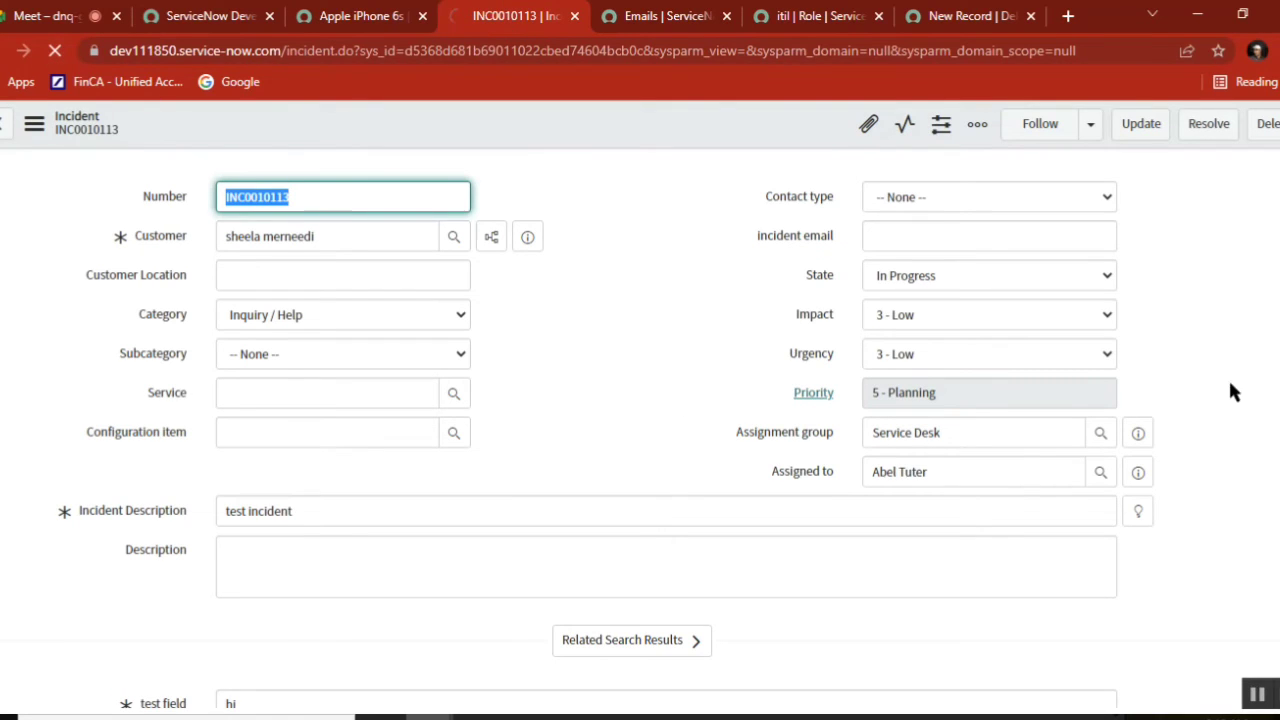
{"action": "scroll", "coordinate": [640, 400], "scroll_direction": "down", "scroll_amount": 5}
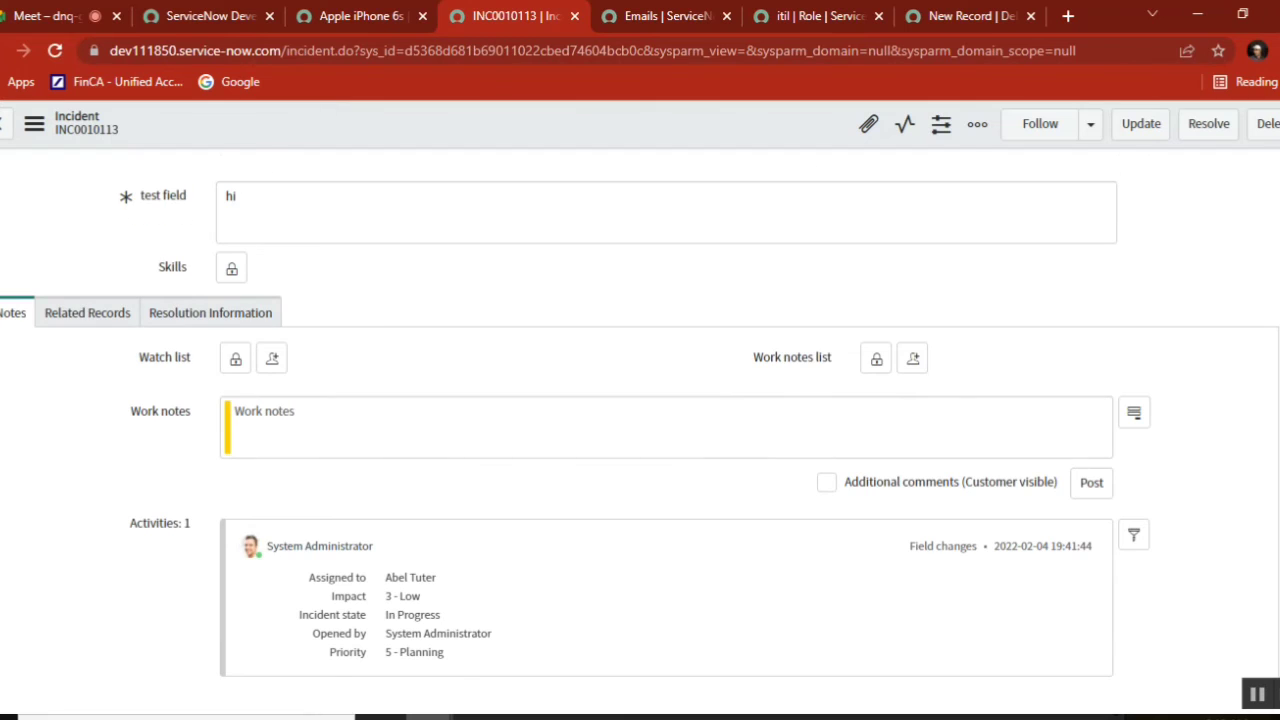
{"action": "scroll", "coordinate": [640, 400], "scroll_direction": "down", "scroll_amount": 4}
{"action": "scroll", "coordinate": [640, 400], "scroll_direction": "up", "scroll_amount": 3}
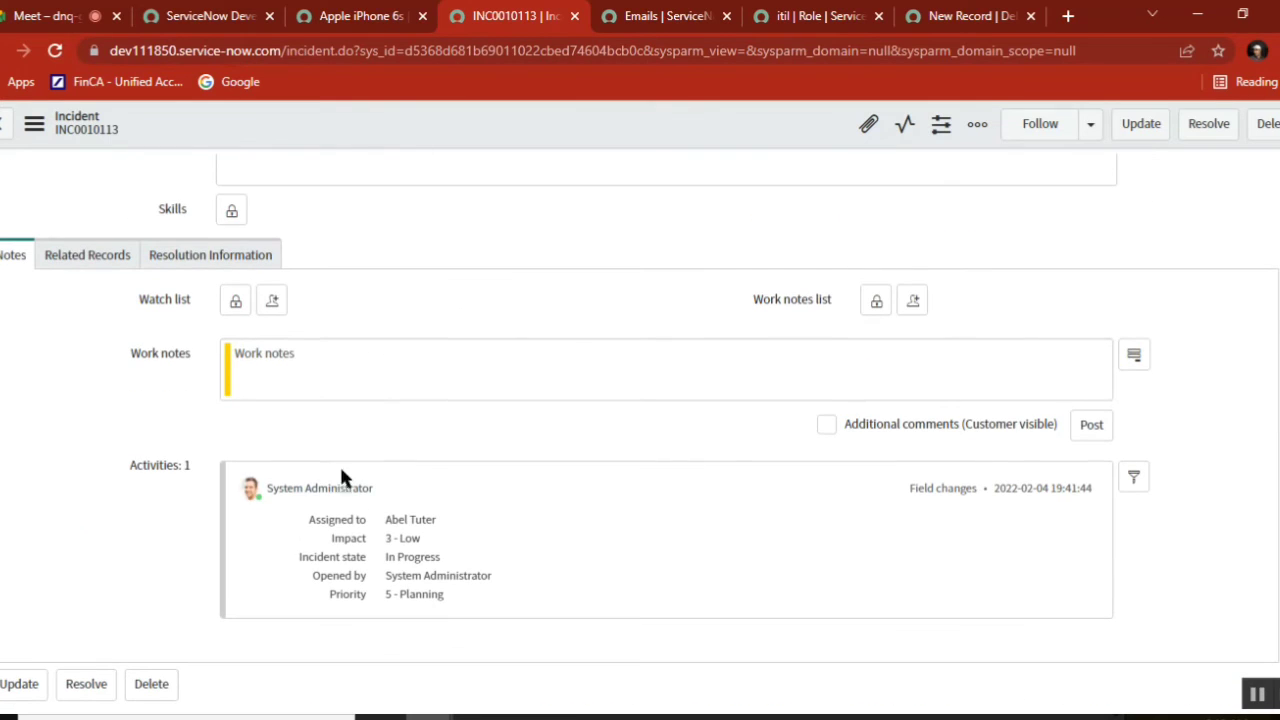
Refresh the email list and the incident once more, and review the sent-email entries in the incident's activities.
{"action": "left_click", "coordinate": [648, 17]}
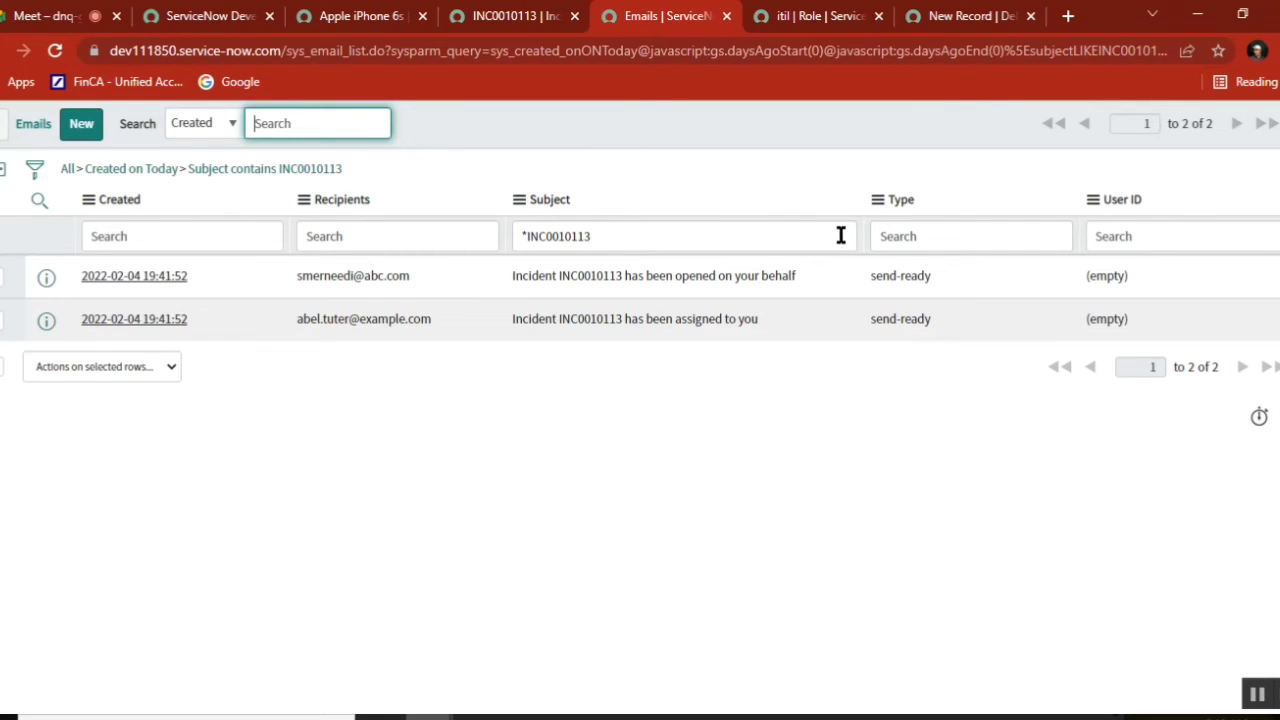
{"action": "left_click", "coordinate": [62, 53]}
{"action": "left_click", "coordinate": [513, 21]}
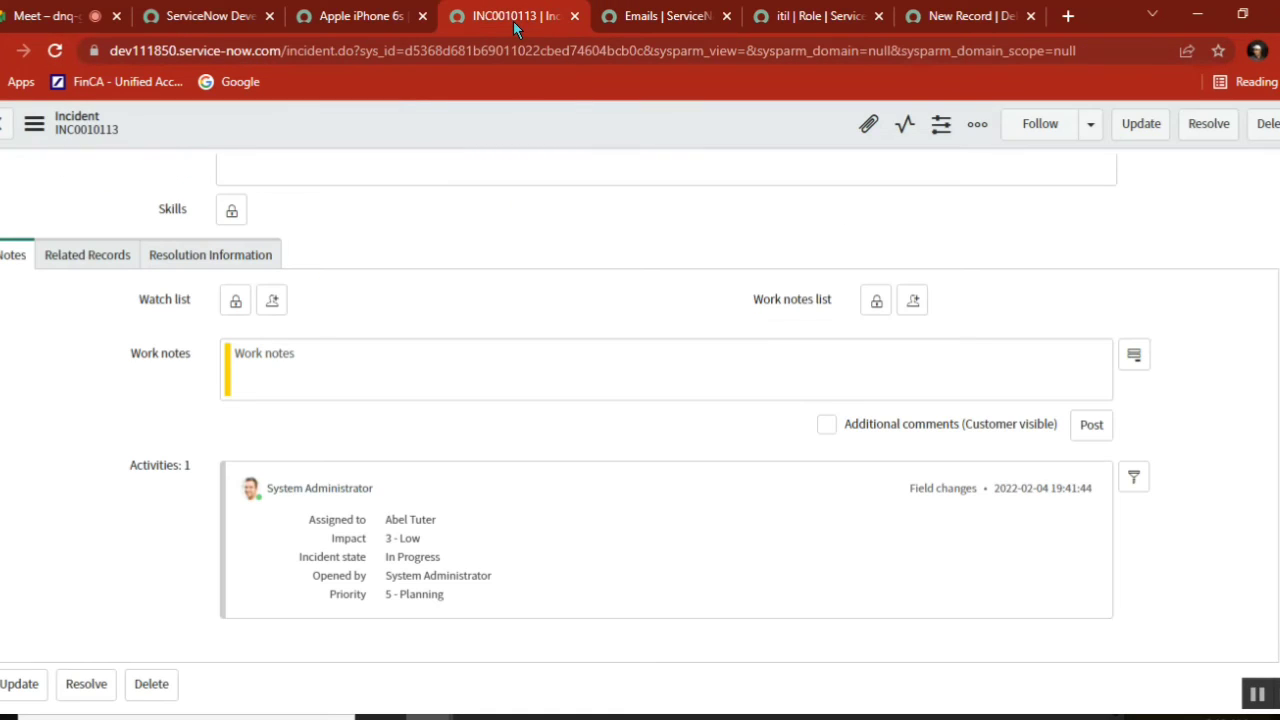
{"action": "left_click", "coordinate": [54, 51]}
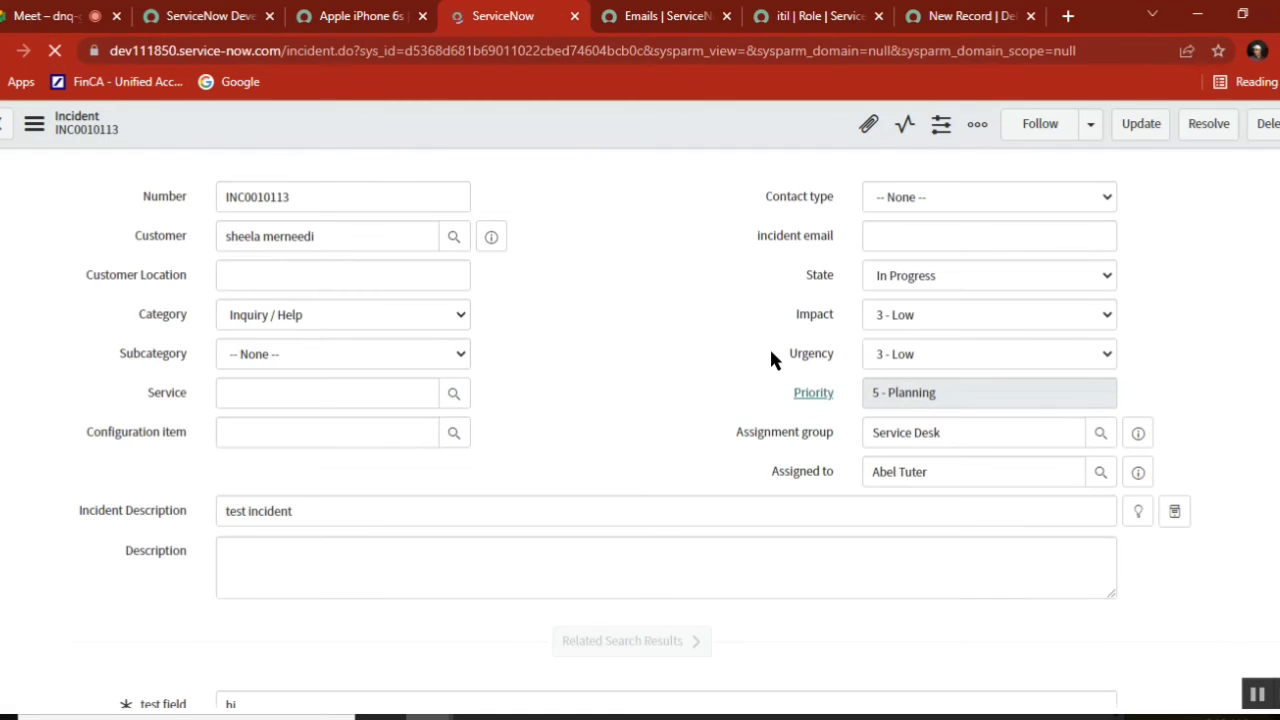
{"action": "scroll", "coordinate": [1215, 345], "scroll_direction": "down", "scroll_amount": 6}
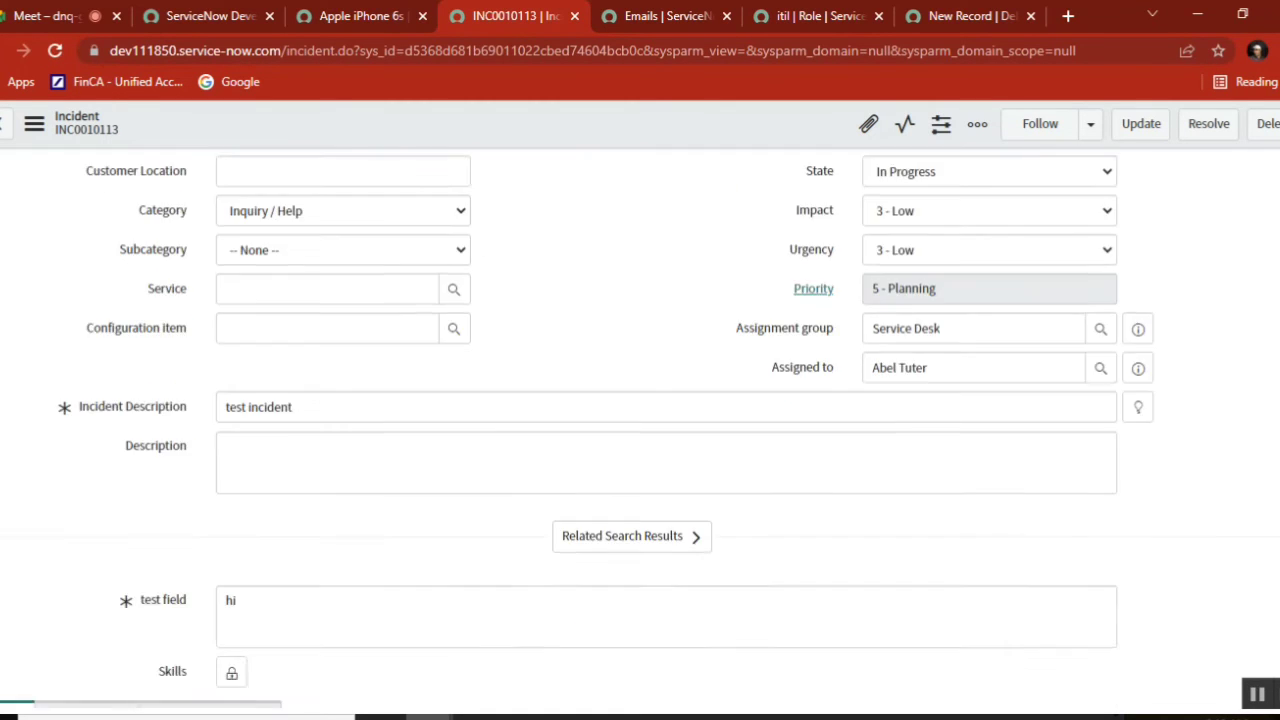
{"action": "scroll", "coordinate": [640, 430], "scroll_direction": "down", "scroll_amount": 5}
{"action": "scroll", "coordinate": [640, 430], "scroll_direction": "up", "scroll_amount": 2}
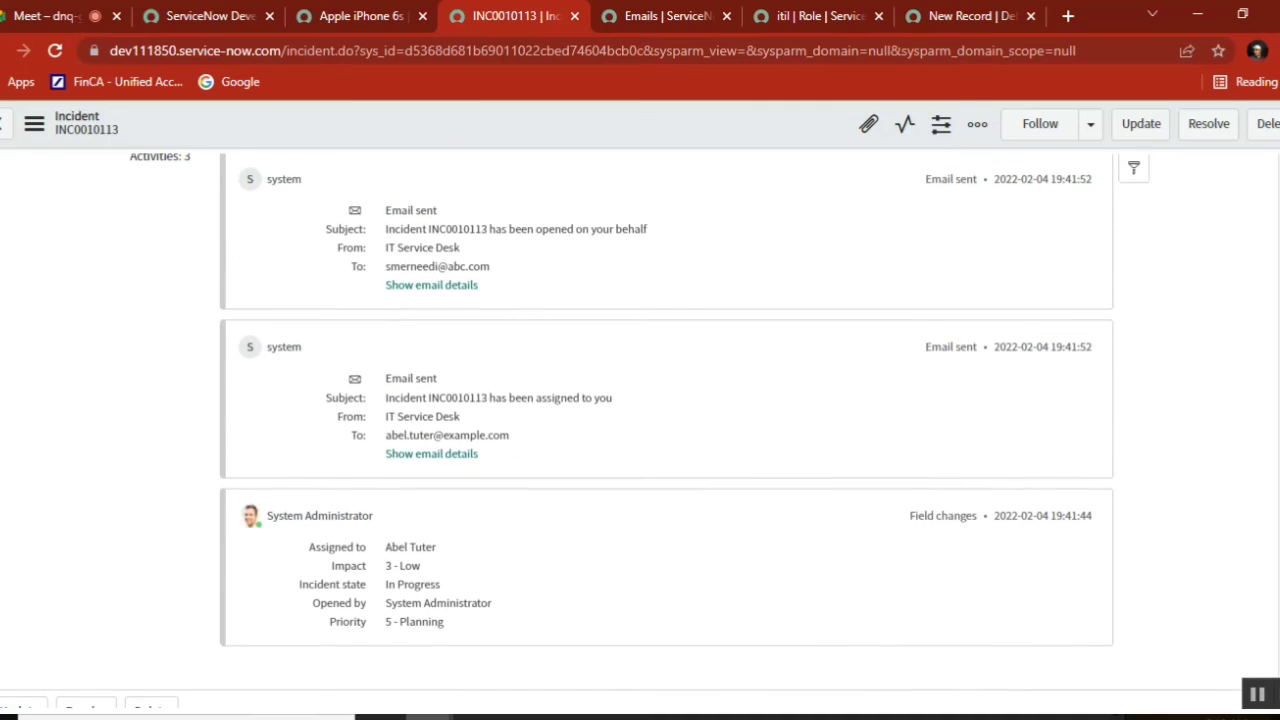
{"action": "scroll", "coordinate": [640, 430], "scroll_direction": "up", "scroll_amount": 1}
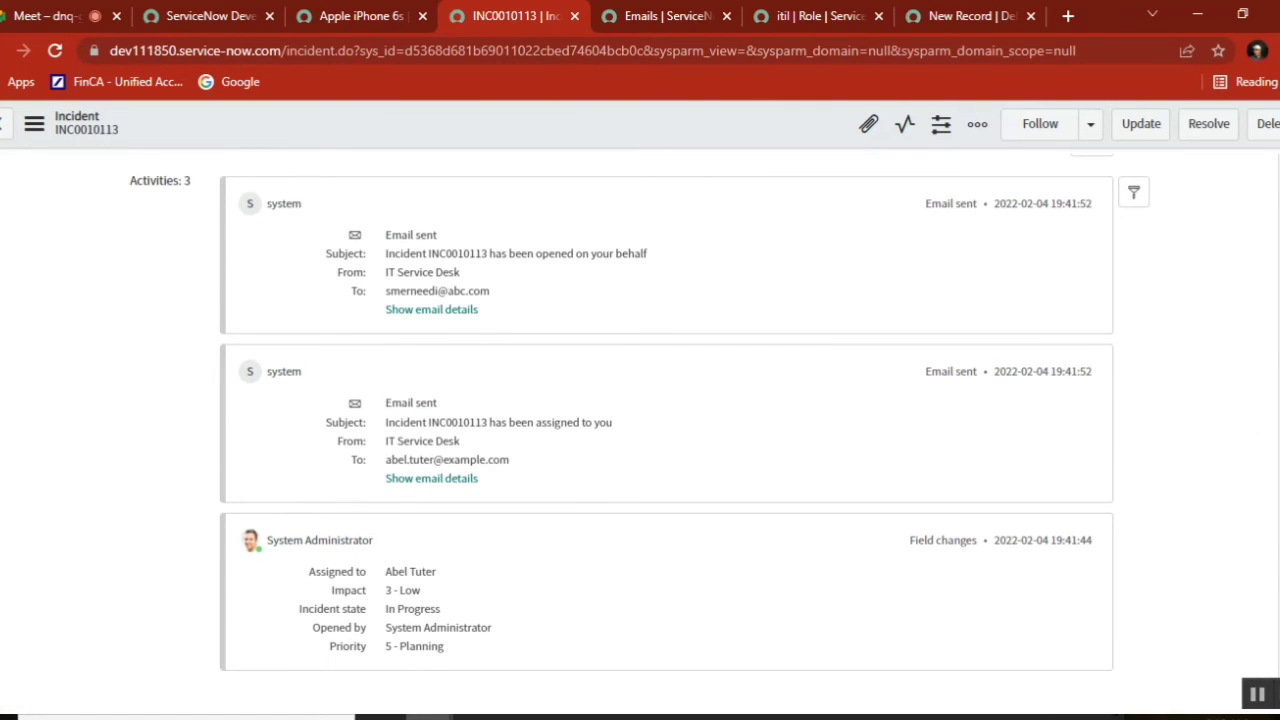
Examine the customer and the incident number on the saved incident form.
{"action": "scroll", "coordinate": [640, 430], "scroll_direction": "up", "scroll_amount": 8}
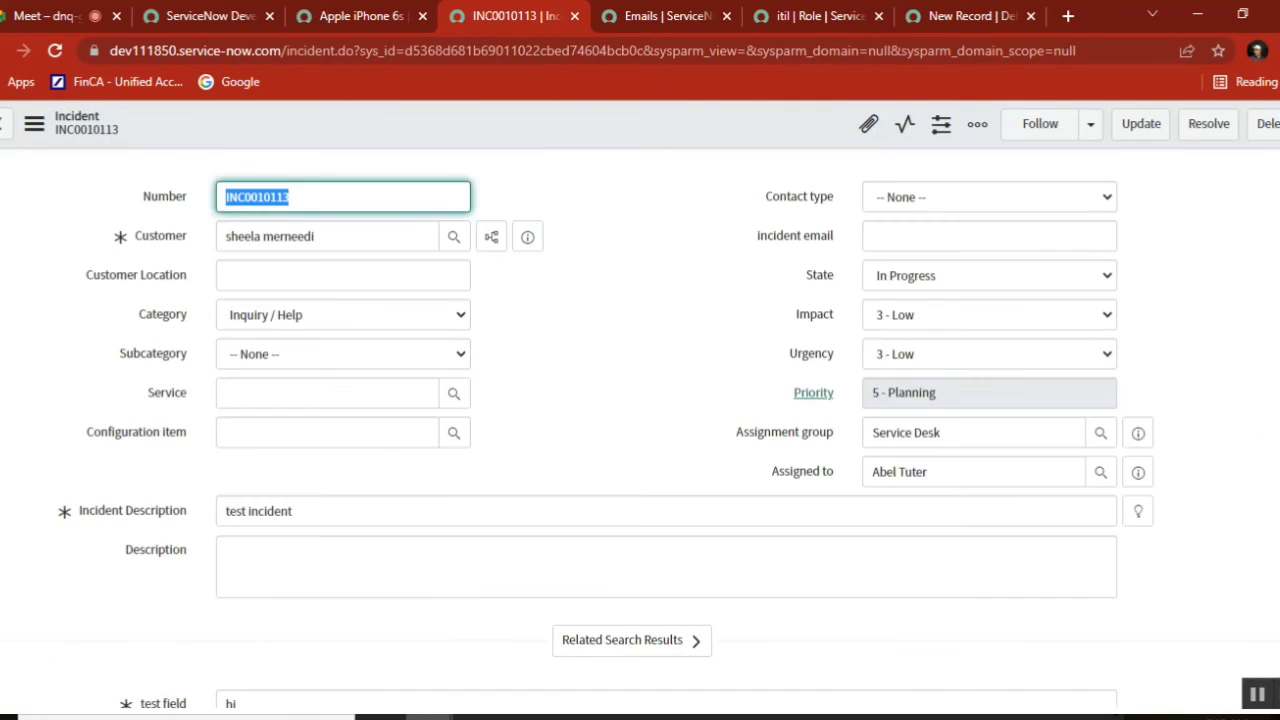
{"action": "left_click", "coordinate": [396, 240]}
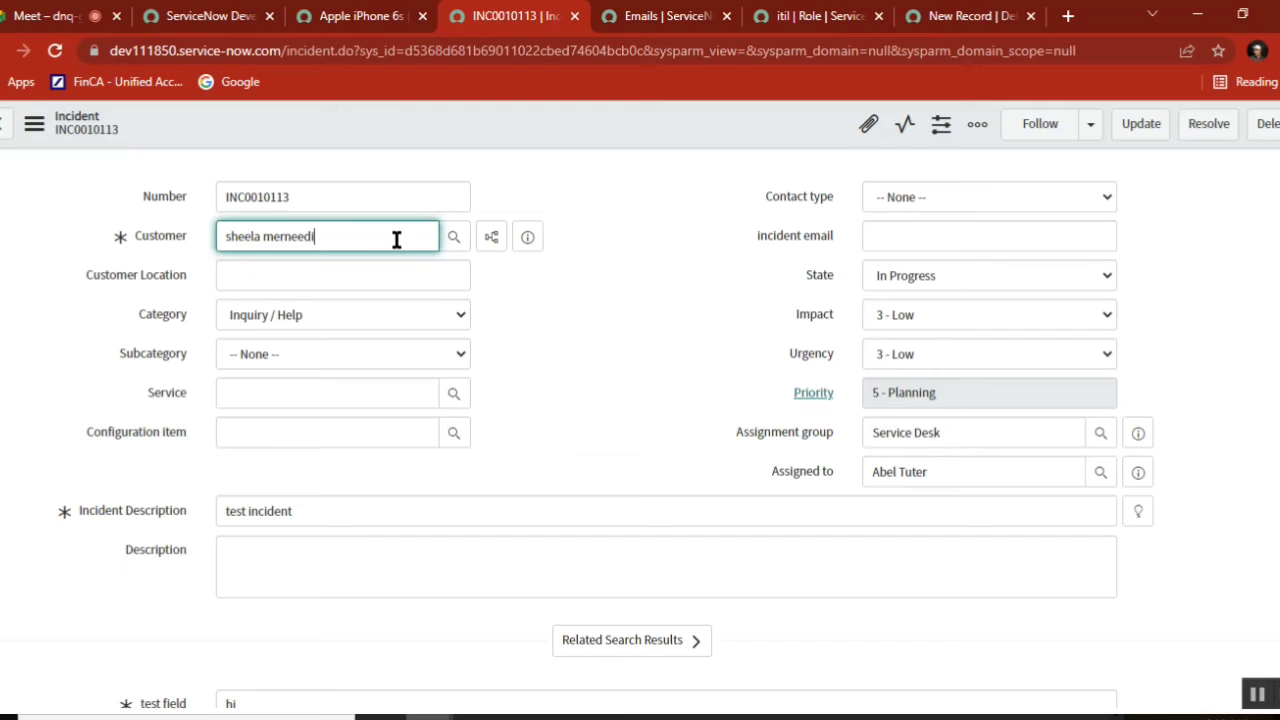
{"action": "left_click_drag", "start_coordinate": [396, 240], "coordinate": [209, 245]}
{"action": "double_click", "coordinate": [251, 200]}
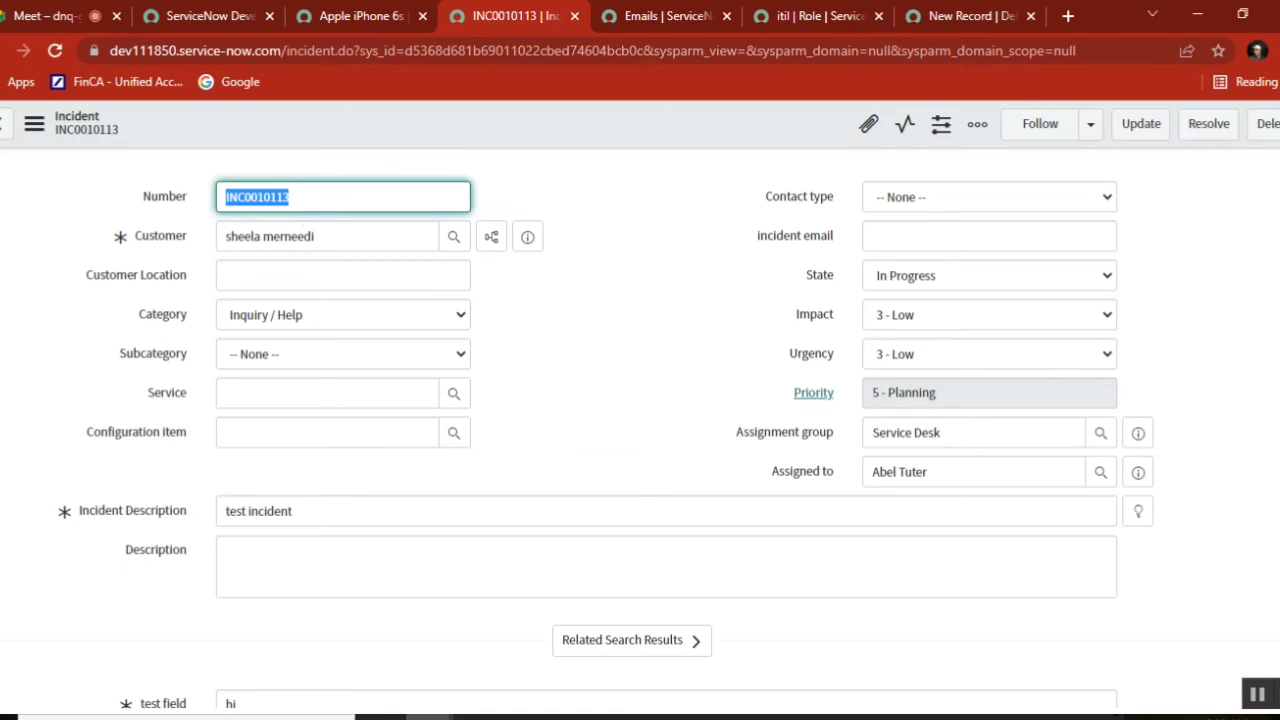
Show the details of the "has been opened on your behalf" email in the incident's activities.
{"action": "scroll", "coordinate": [640, 430], "scroll_direction": "down", "scroll_amount": 15}
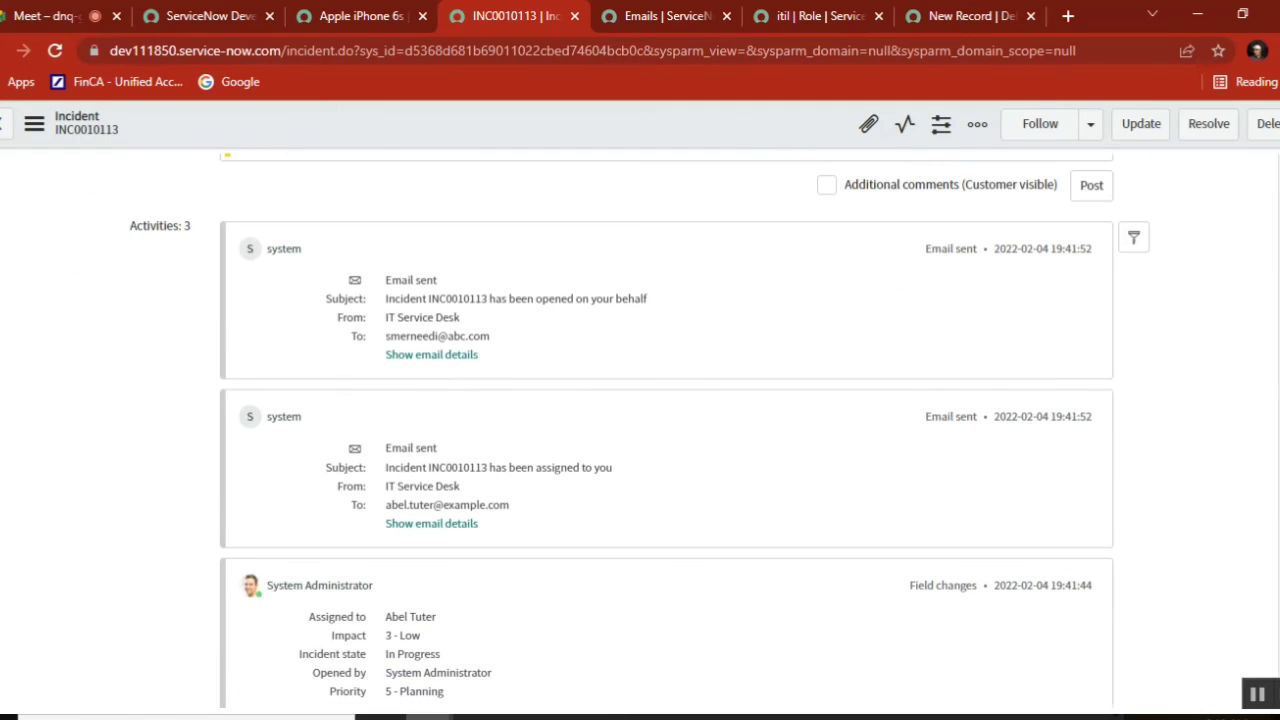
{"action": "scroll", "coordinate": [640, 430], "scroll_direction": "up", "scroll_amount": 1}
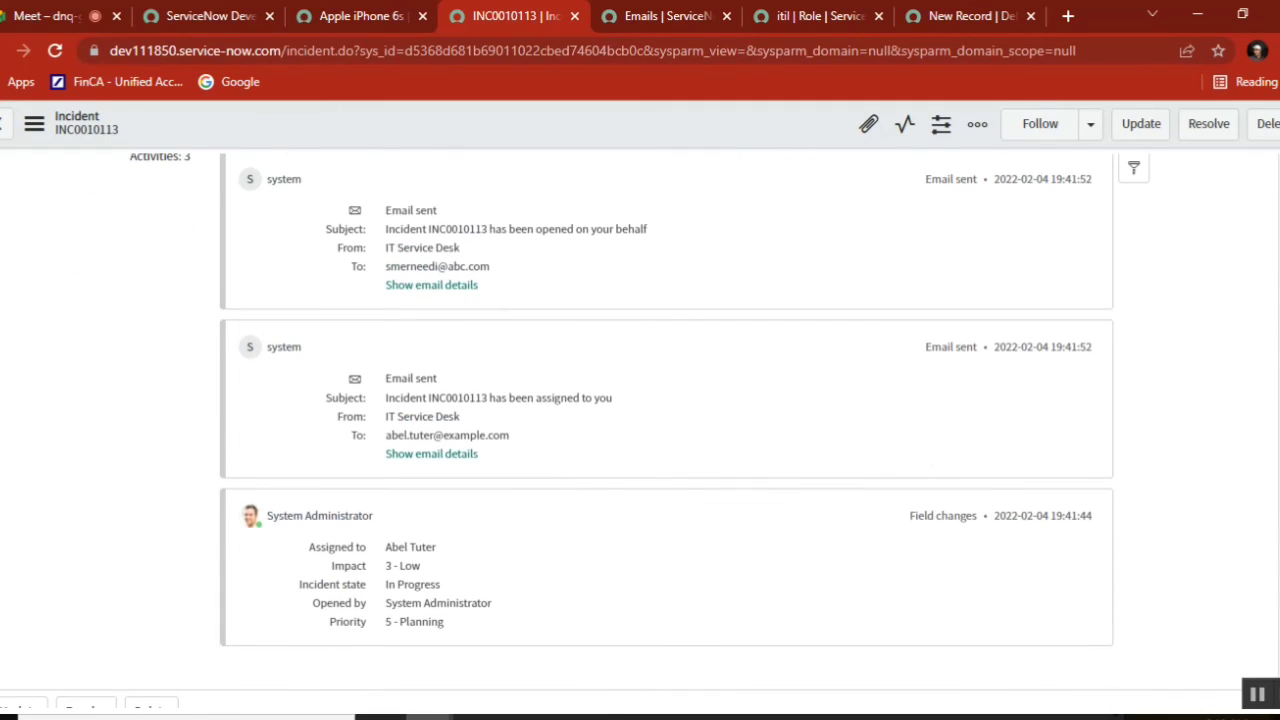
{"action": "double_click", "coordinate": [463, 229]}
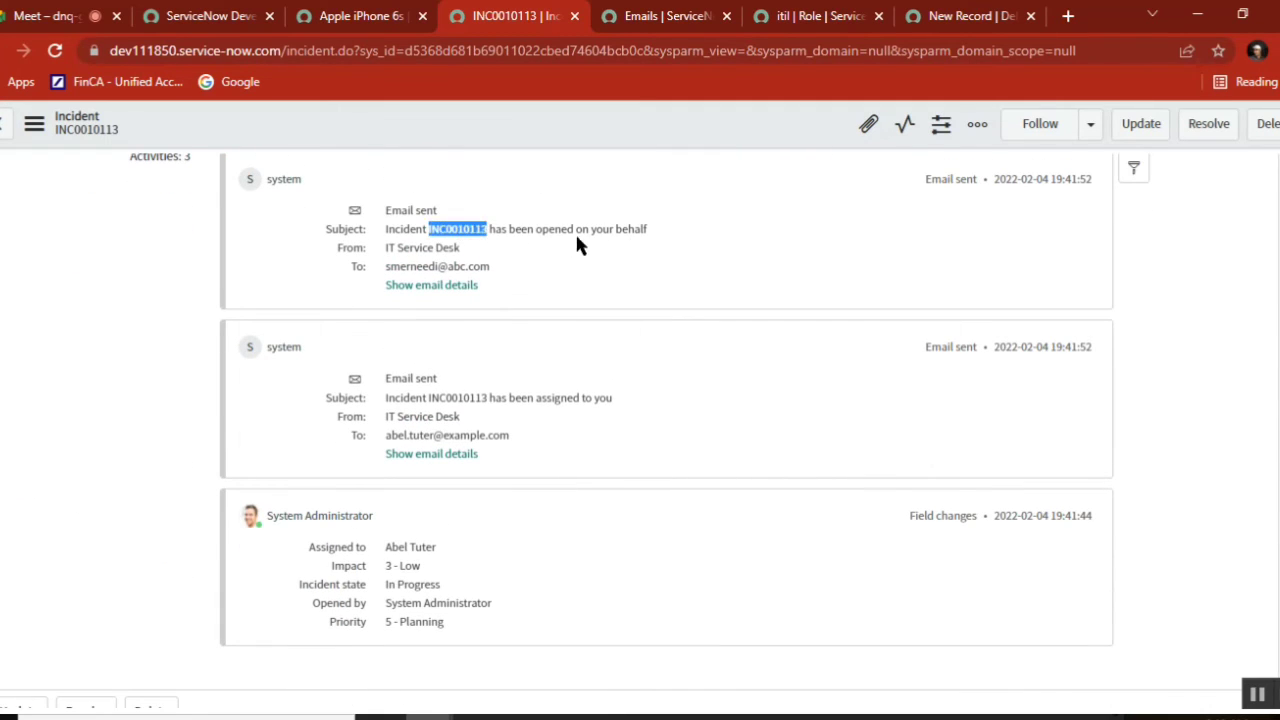
{"action": "left_click", "coordinate": [423, 286]}
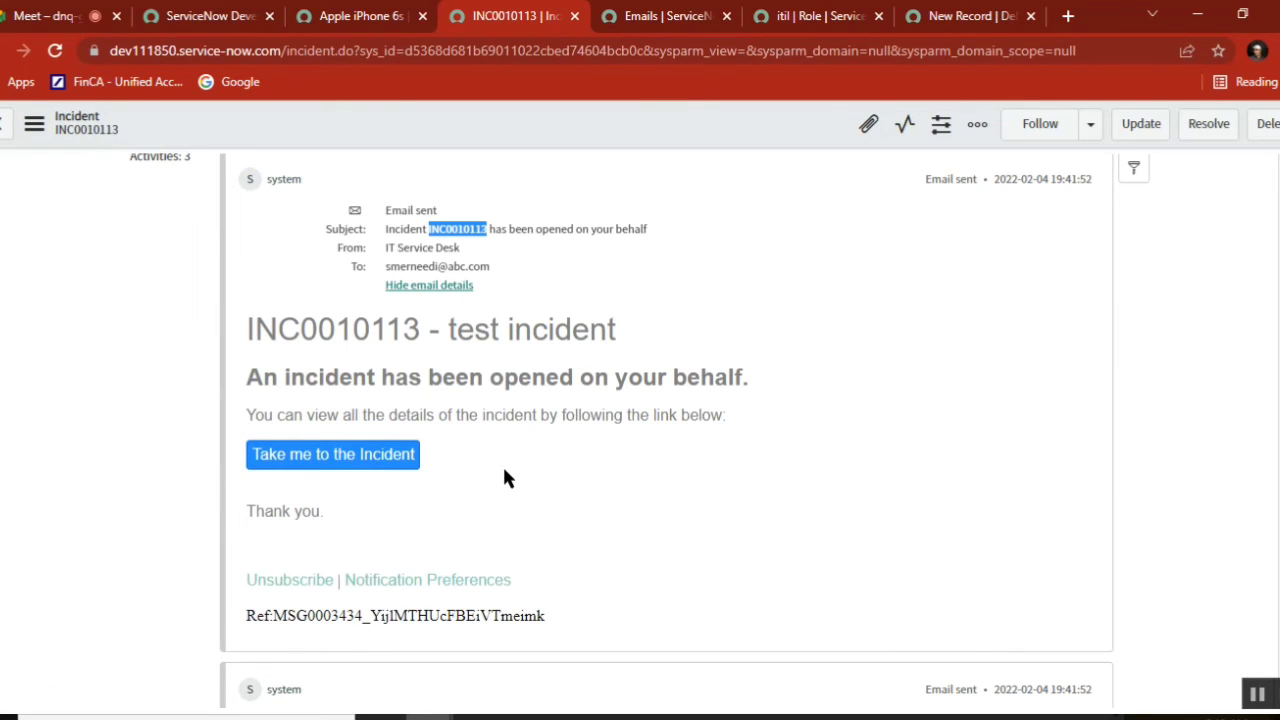
Check who the incident is assigned to, and show the details of the "has been assigned to you" email in its activities.
{"action": "scroll", "coordinate": [640, 430], "scroll_direction": "up", "scroll_amount": 10}
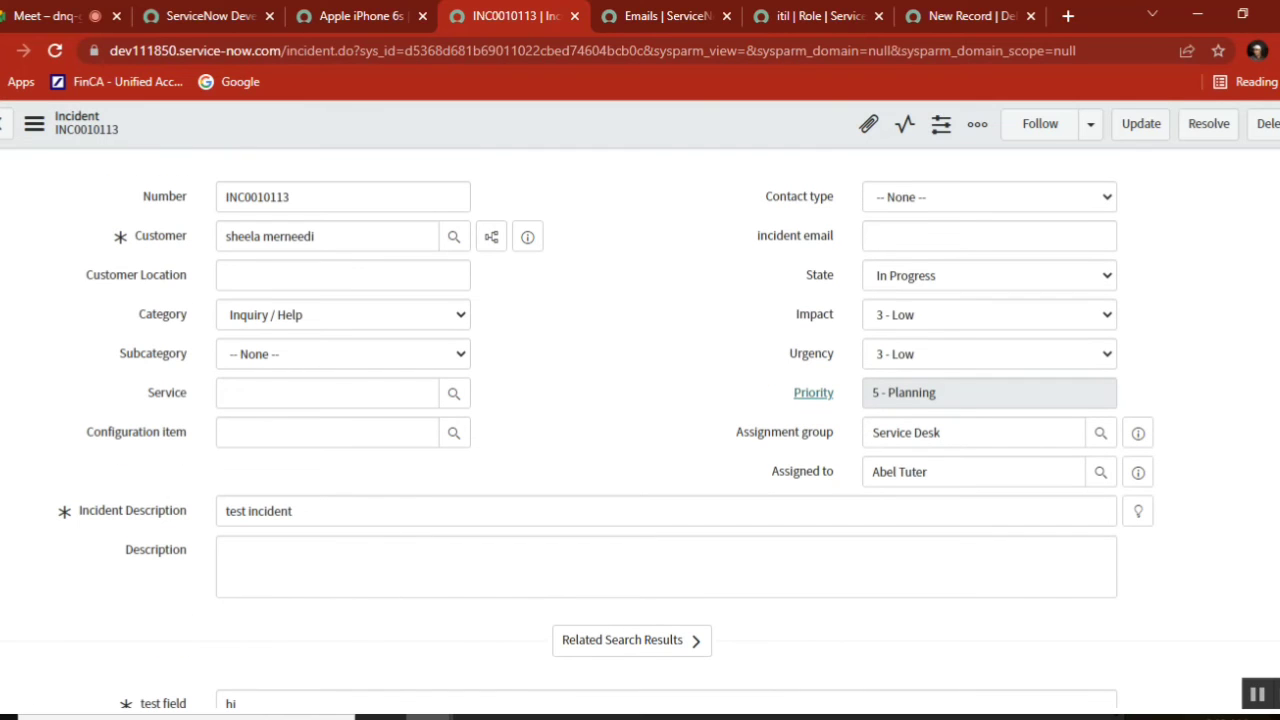
{"action": "double_click", "coordinate": [889, 471]}
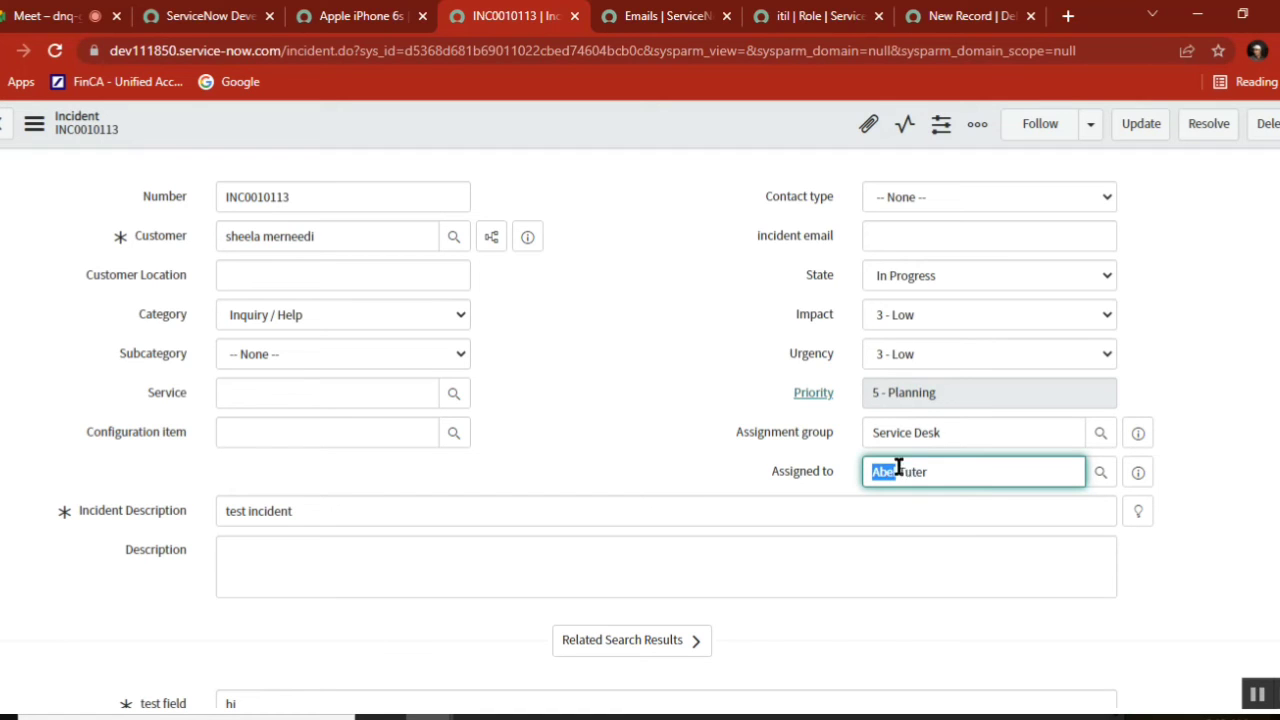
{"action": "scroll", "coordinate": [640, 420], "scroll_direction": "down", "scroll_amount": 15}
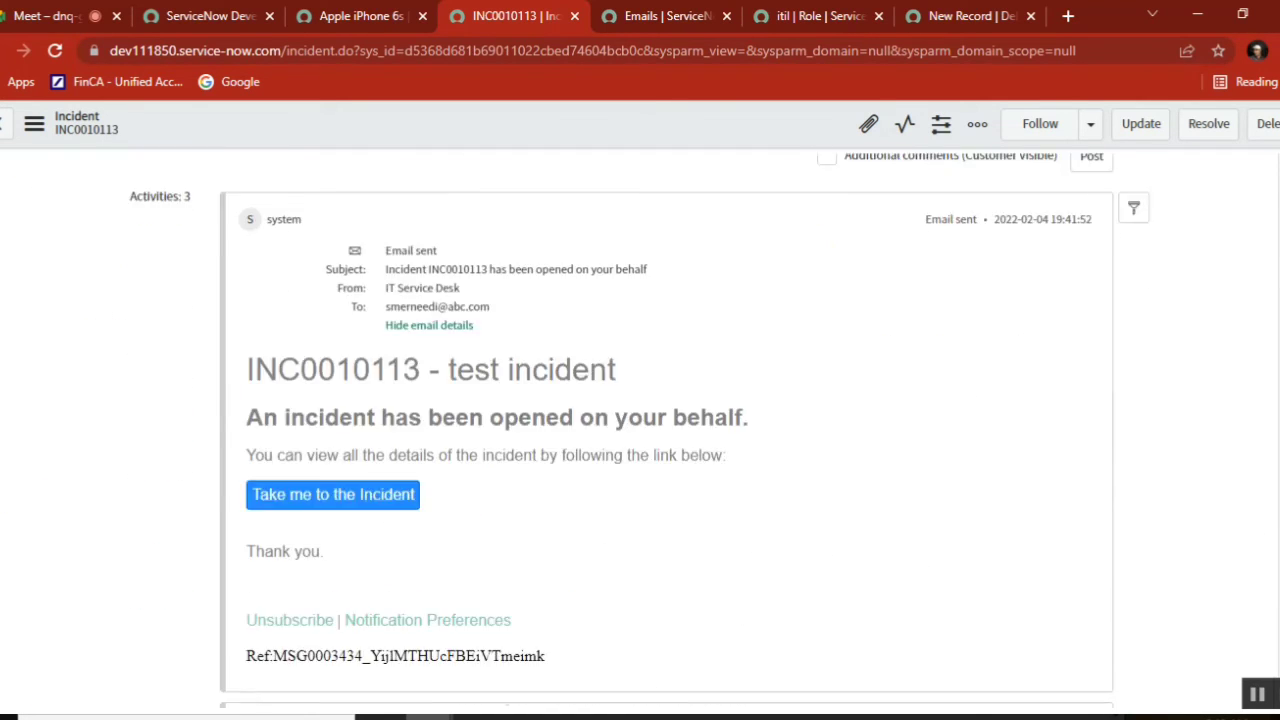
{"action": "scroll", "coordinate": [640, 420], "scroll_direction": "up", "scroll_amount": 1}
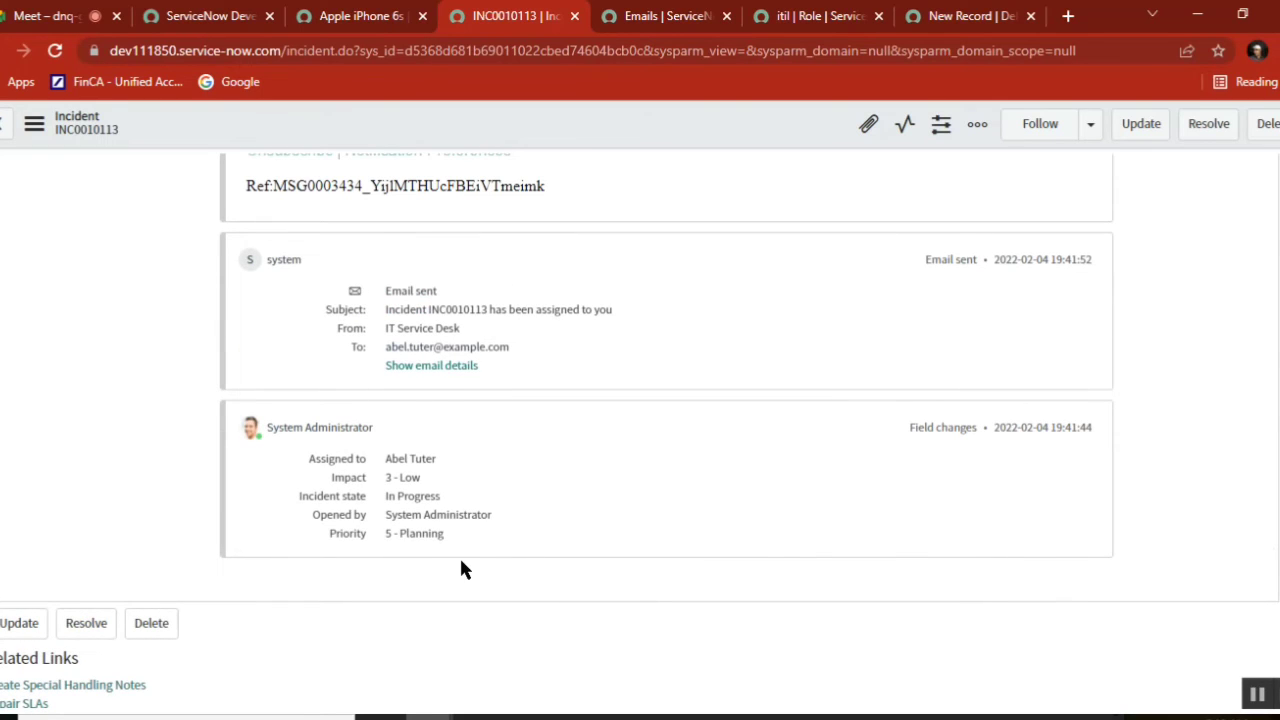
{"action": "left_click", "coordinate": [431, 365]}
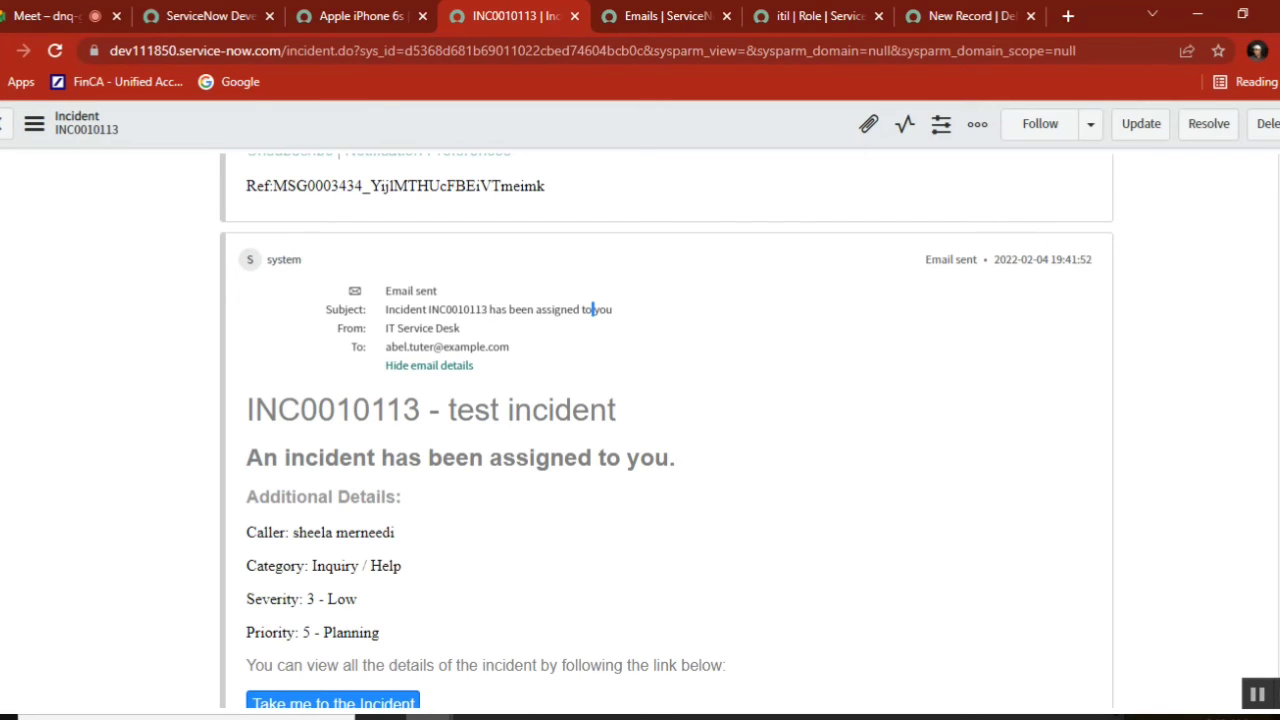
{"action": "scroll", "coordinate": [592, 309], "scroll_direction": "down", "scroll_amount": 2}
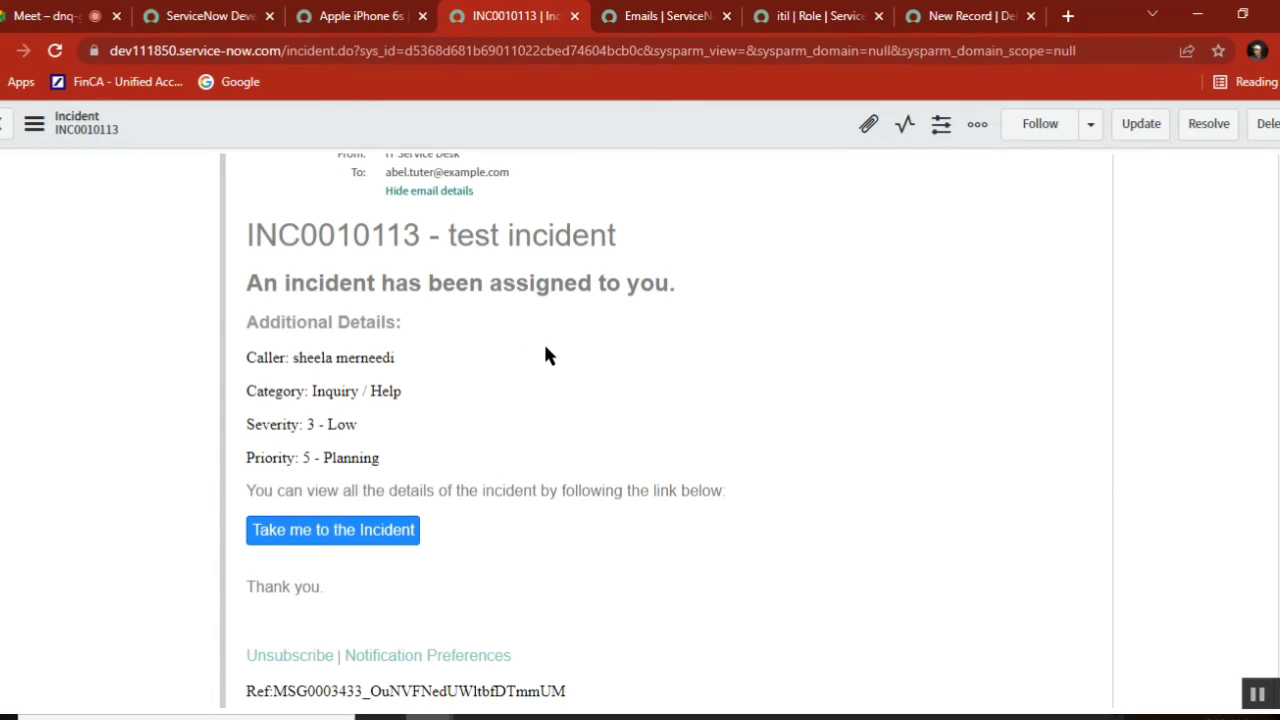
{"action": "scroll", "coordinate": [590, 213], "scroll_direction": "up", "scroll_amount": 1}
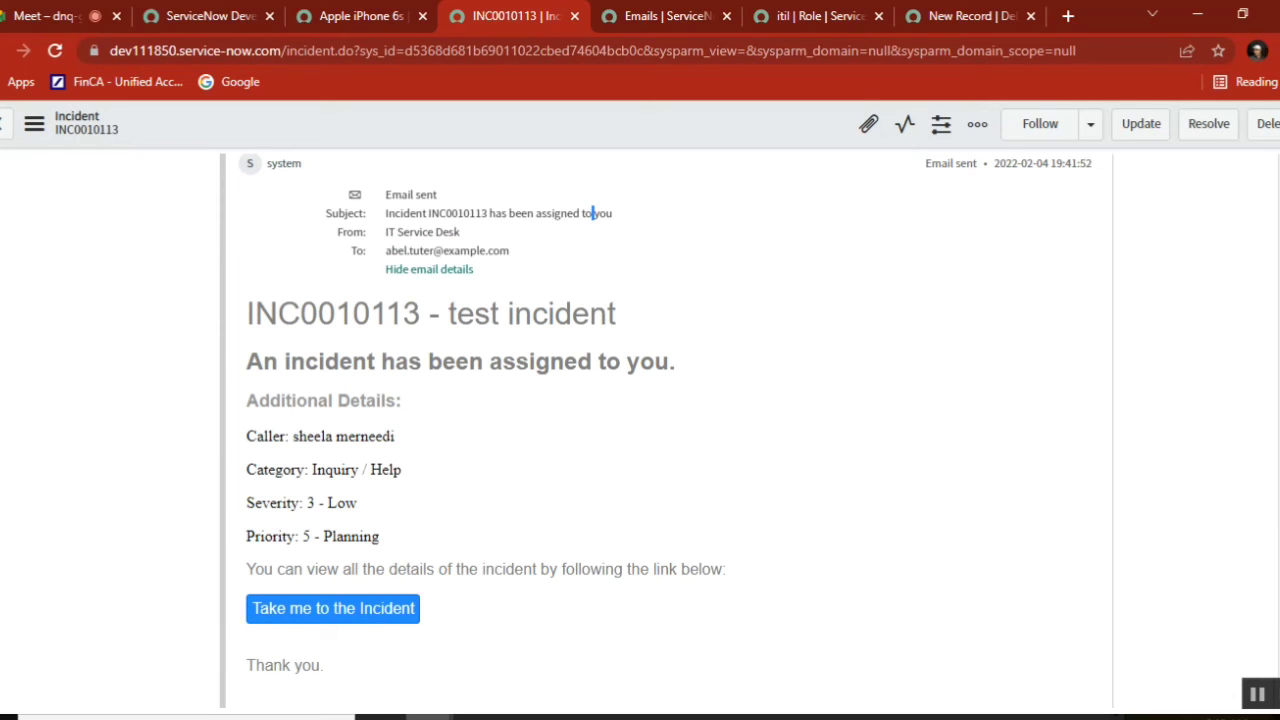
Check the recipient of the "opened on your behalf" email, and return to the new delegate record.
{"action": "scroll", "coordinate": [593, 213], "scroll_direction": "up", "scroll_amount": 5}
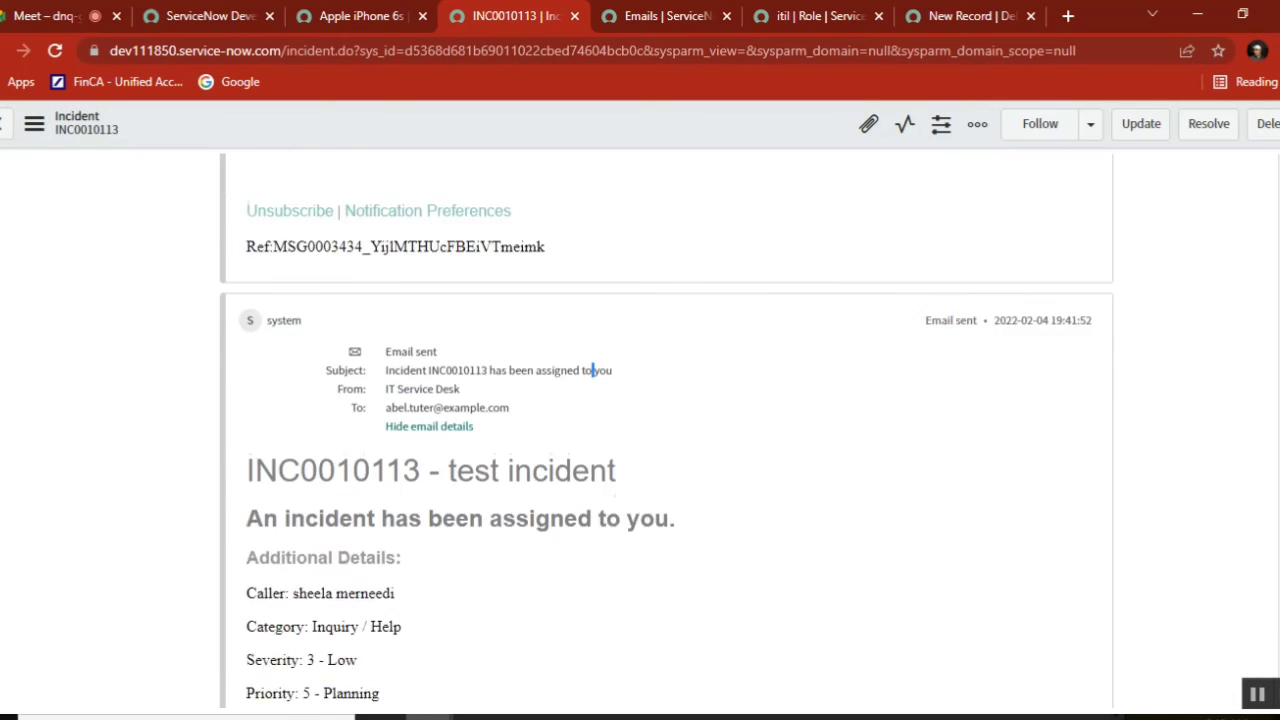
{"action": "scroll", "coordinate": [593, 604], "scroll_direction": "up", "scroll_amount": 4}
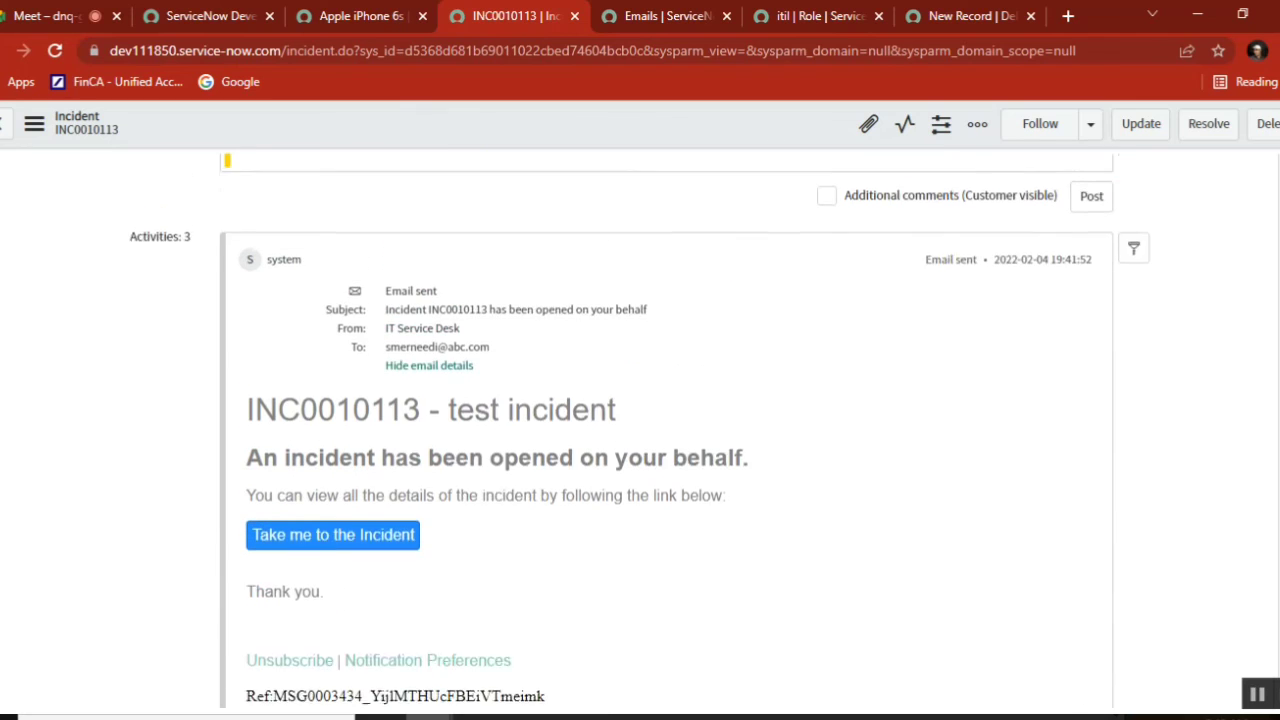
{"action": "double_click", "coordinate": [395, 413]}
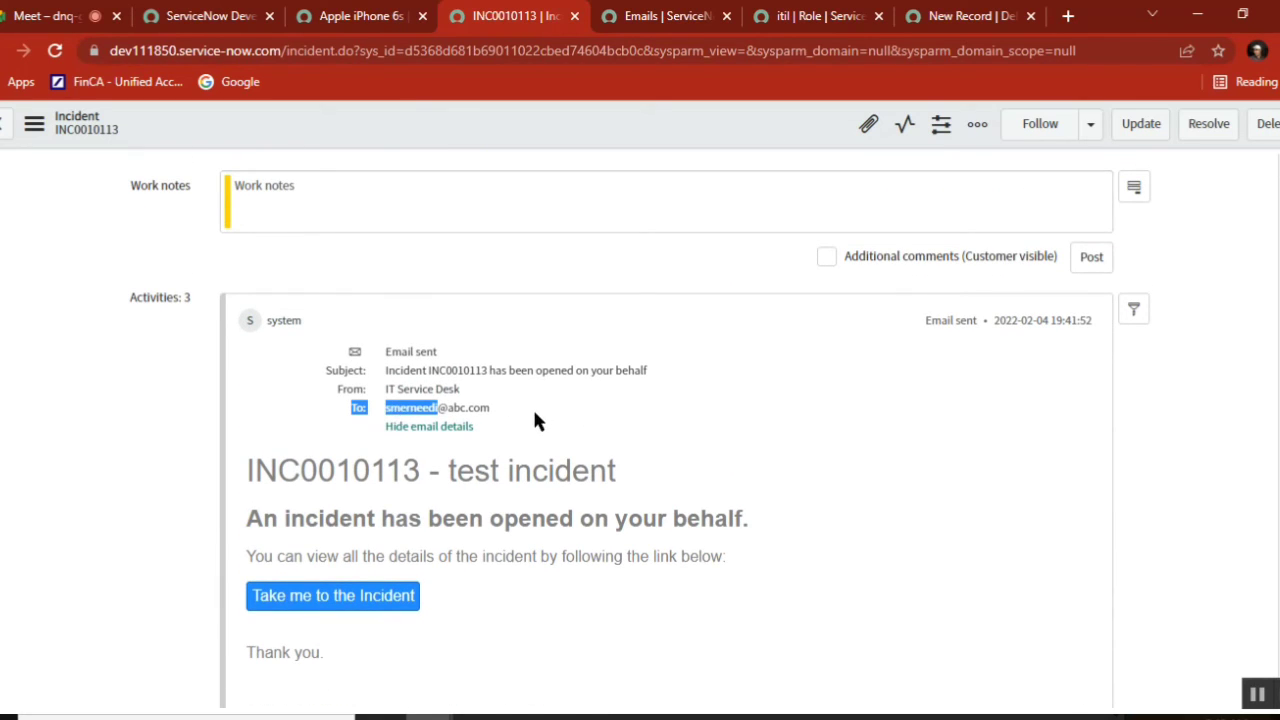
{"action": "left_click", "coordinate": [945, 17]}
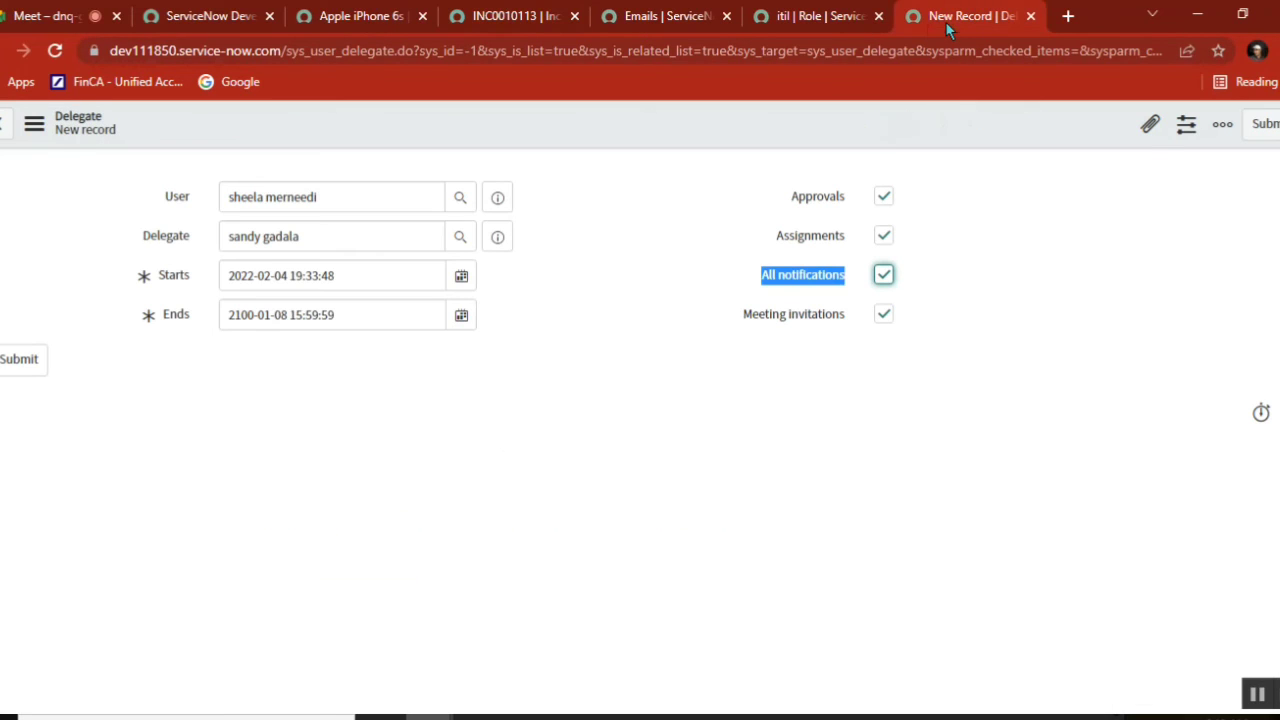
Preview the delegate's user record from the new delegate record, check the e-mail address, and close the preview.
{"action": "double_click", "coordinate": [231, 238]}
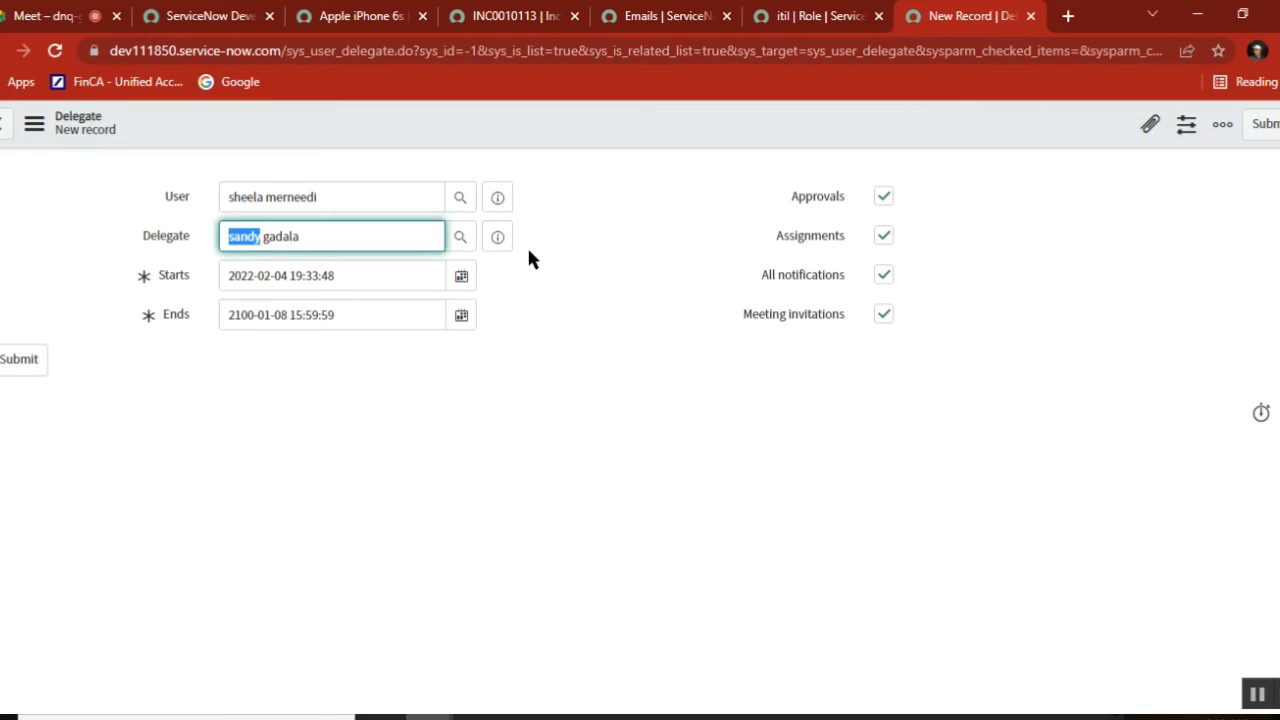
{"action": "left_click", "coordinate": [498, 240]}
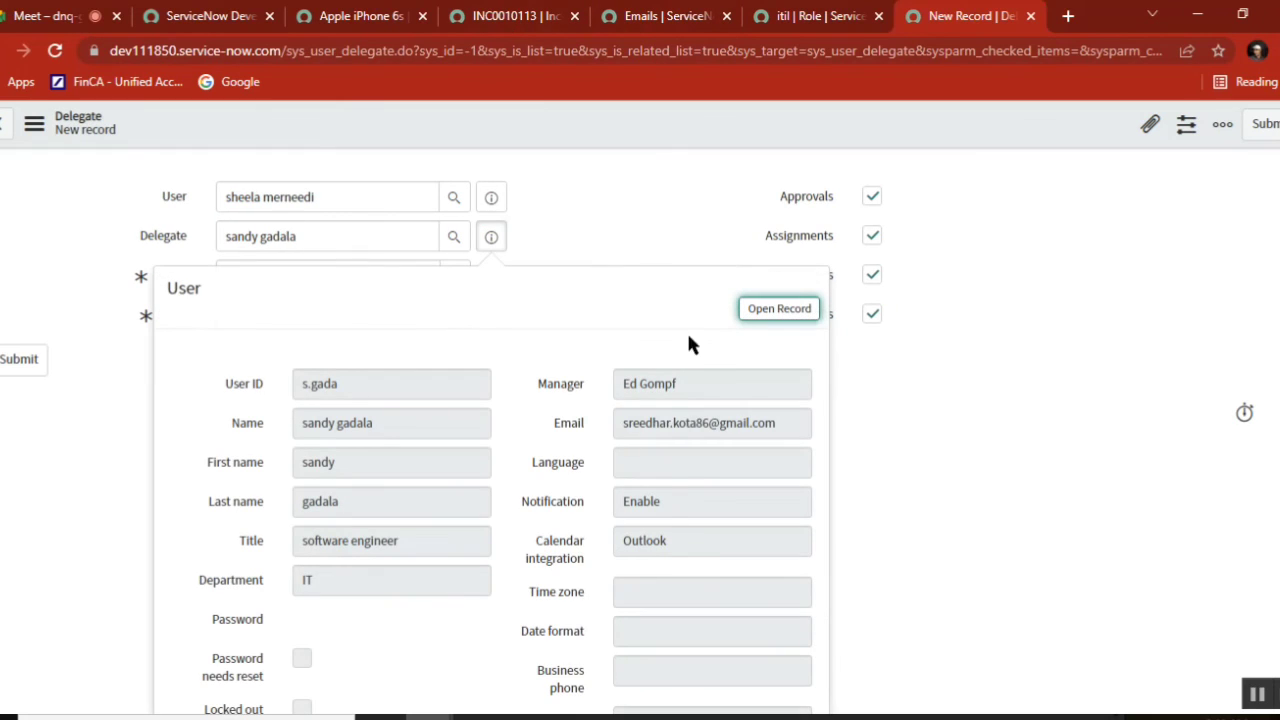
{"action": "double_click", "coordinate": [675, 424]}
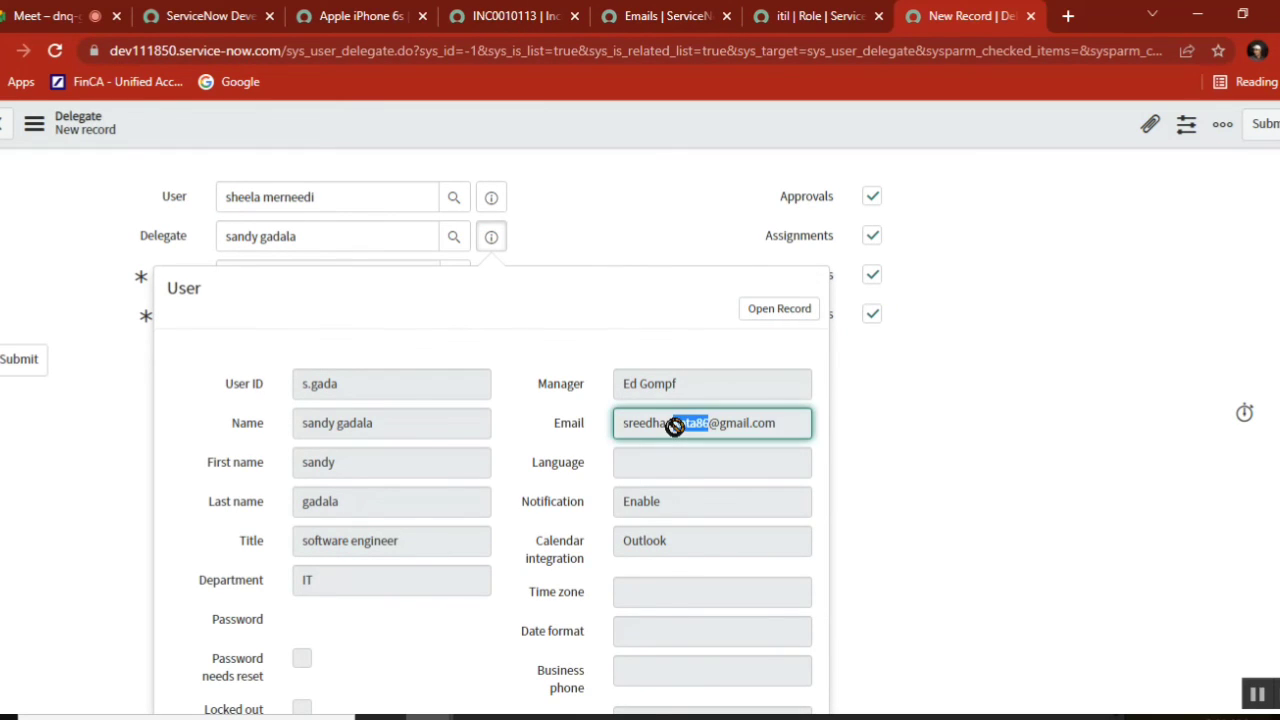
{"action": "left_click", "coordinate": [625, 173]}
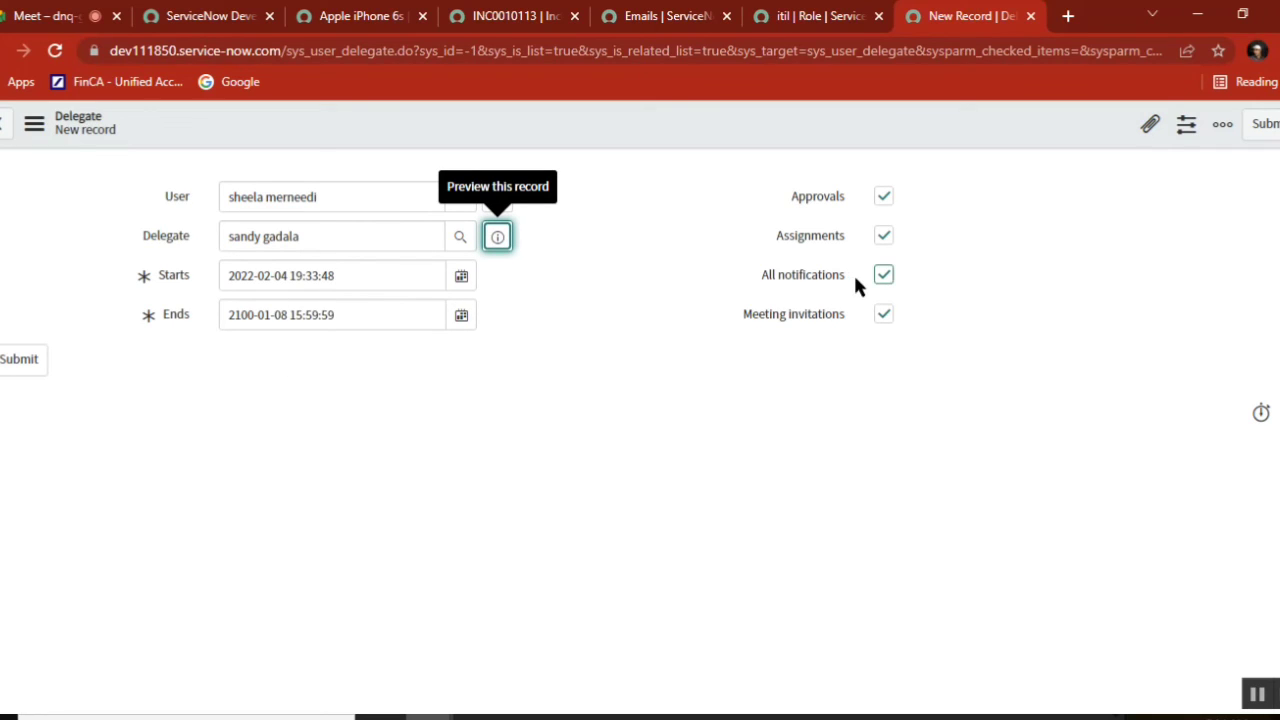
Review the All notifications and Meeting invitations options, and compare the User and Delegate fields of the delegate record.
{"action": "left_click_drag", "start_coordinate": [855, 286], "coordinate": [764, 286]}
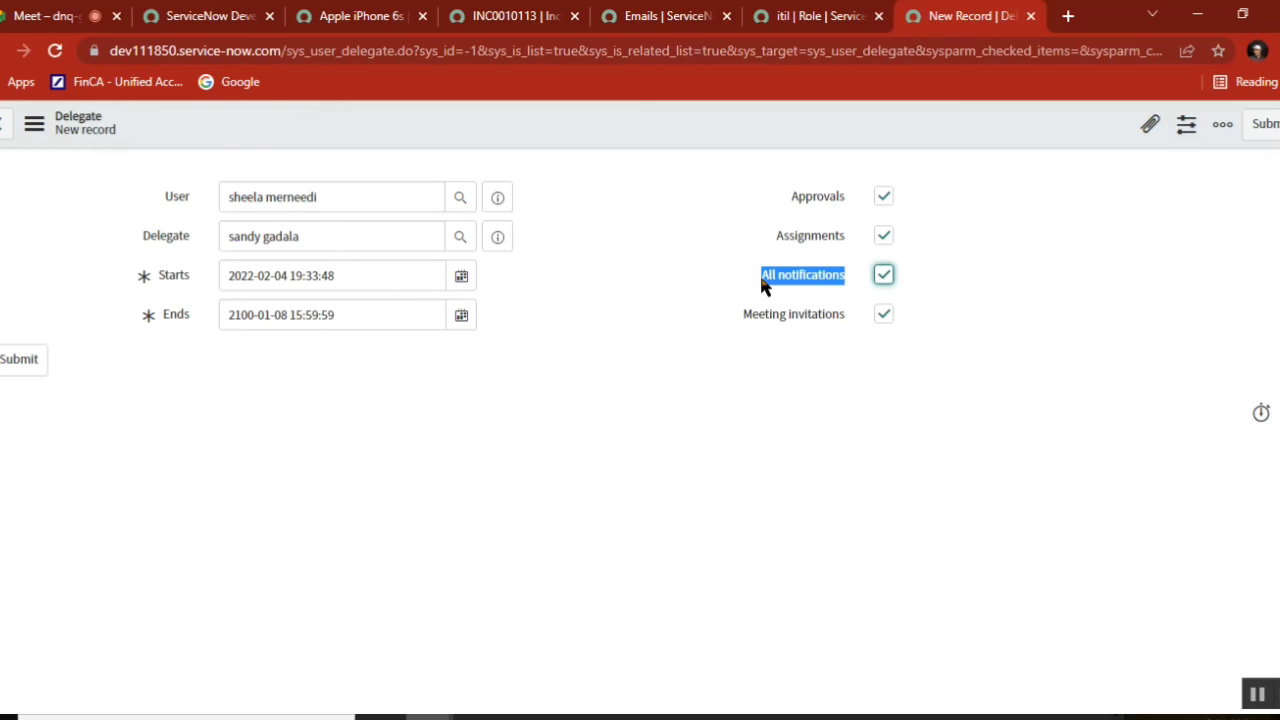
{"action": "left_click", "coordinate": [809, 318]}
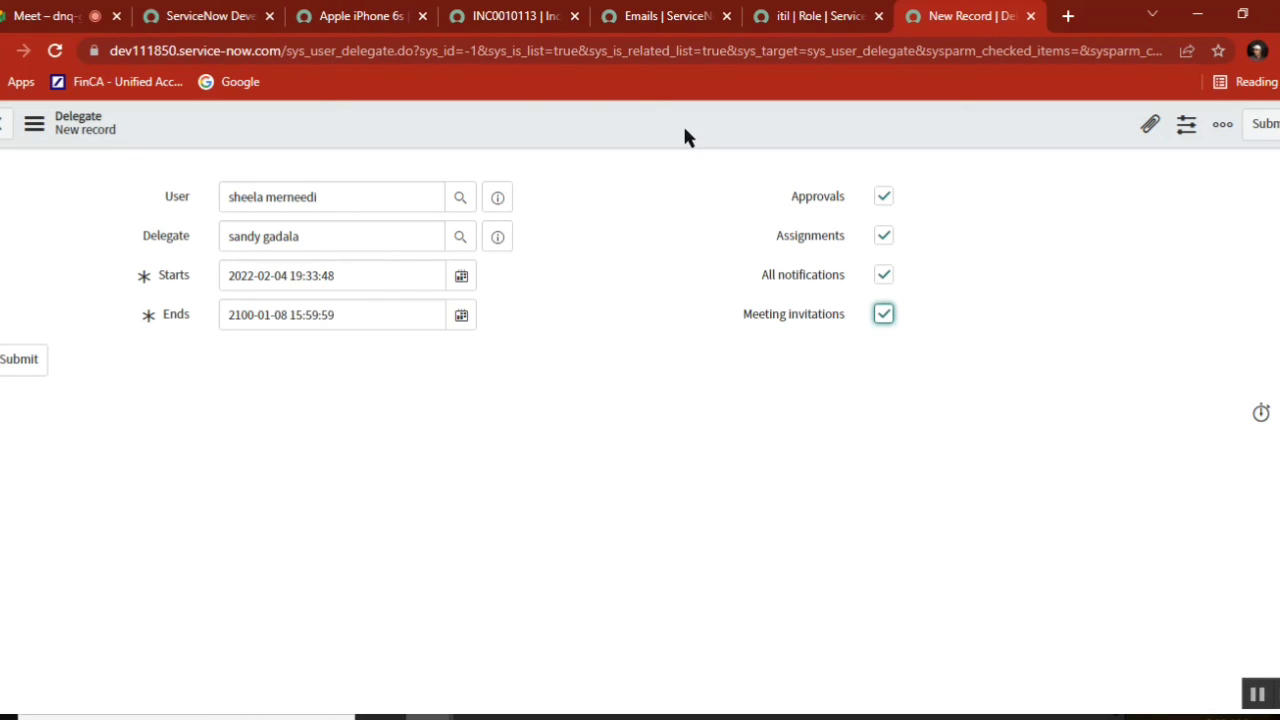
{"action": "double_click", "coordinate": [232, 197]}
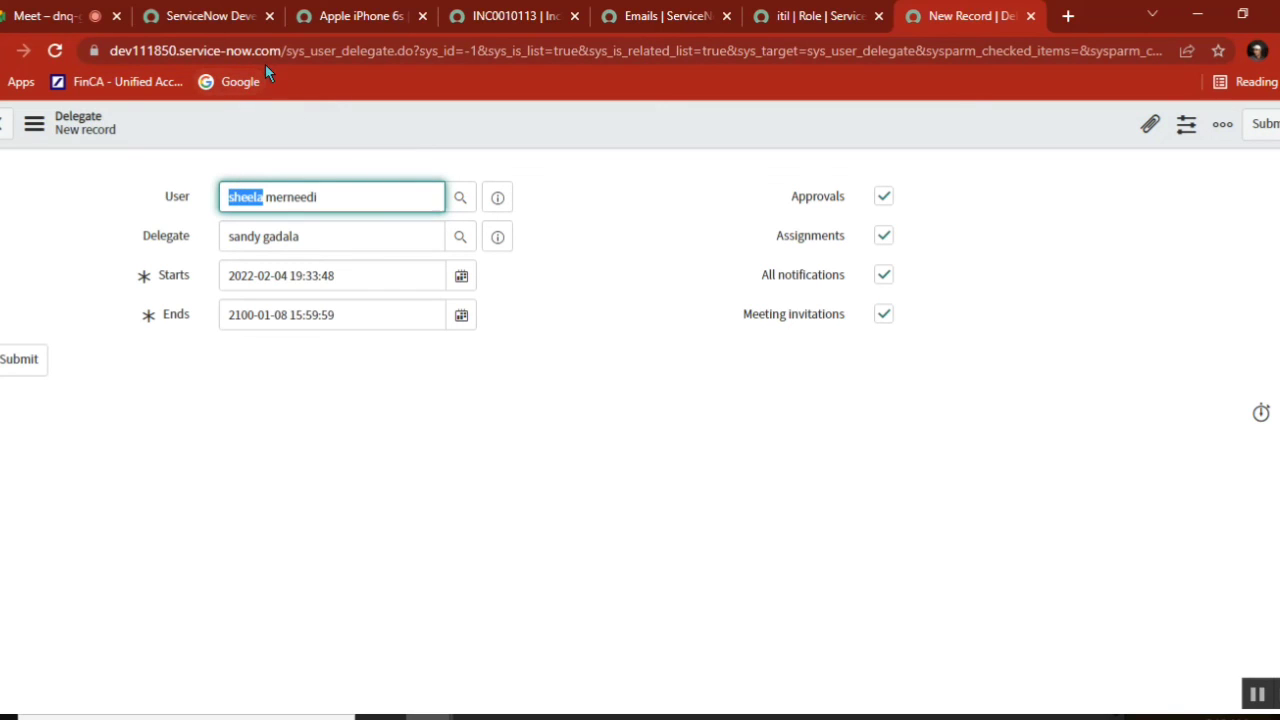
{"action": "double_click", "coordinate": [240, 236]}
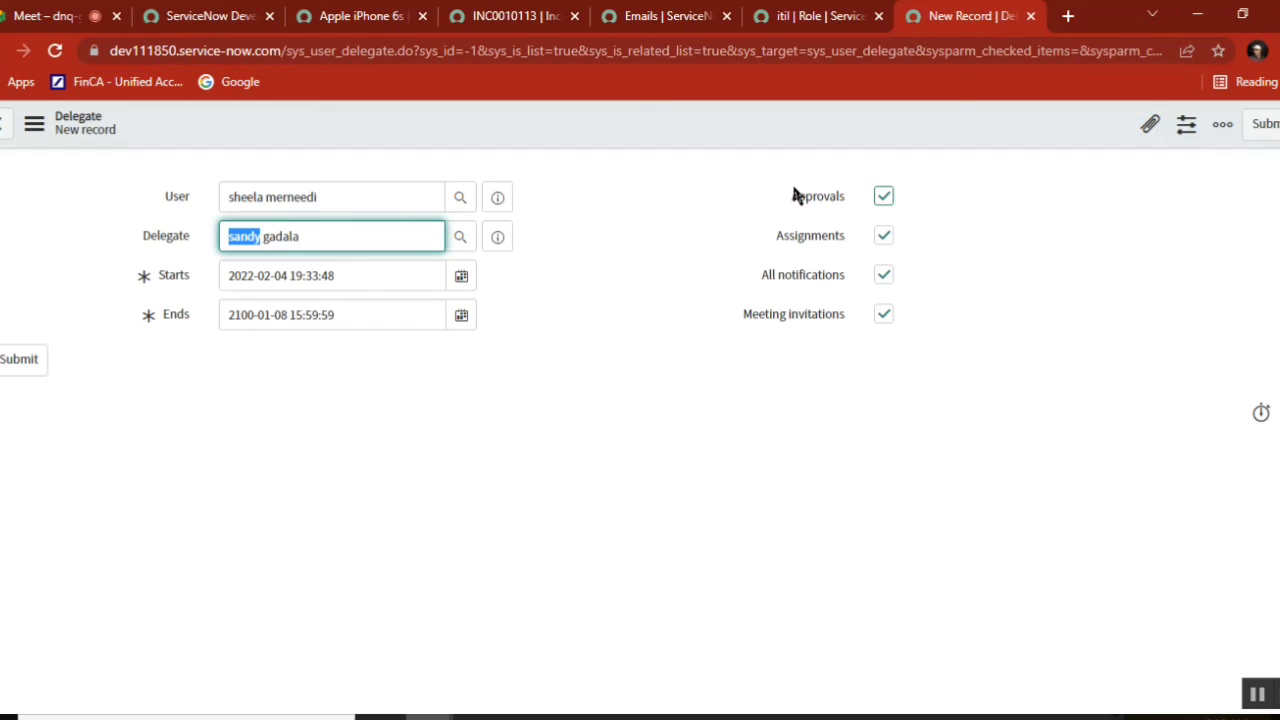
{"action": "double_click", "coordinate": [232, 195]}
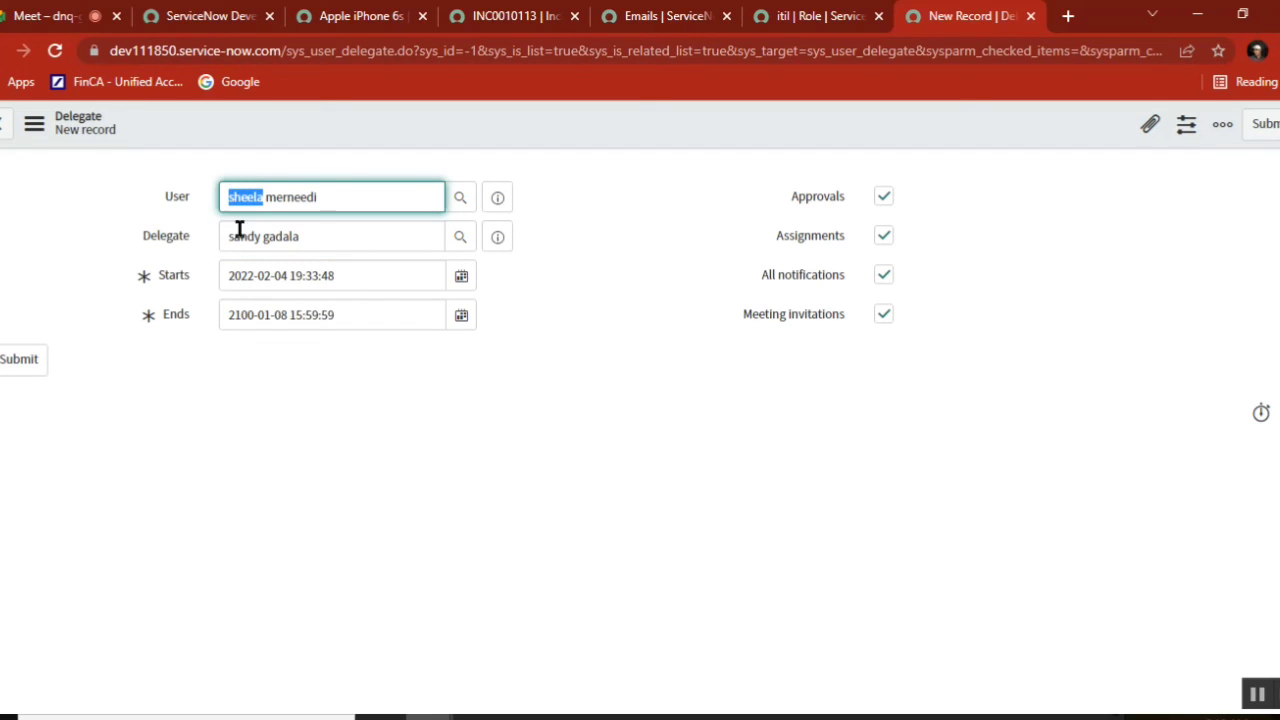
{"action": "double_click", "coordinate": [239, 232]}
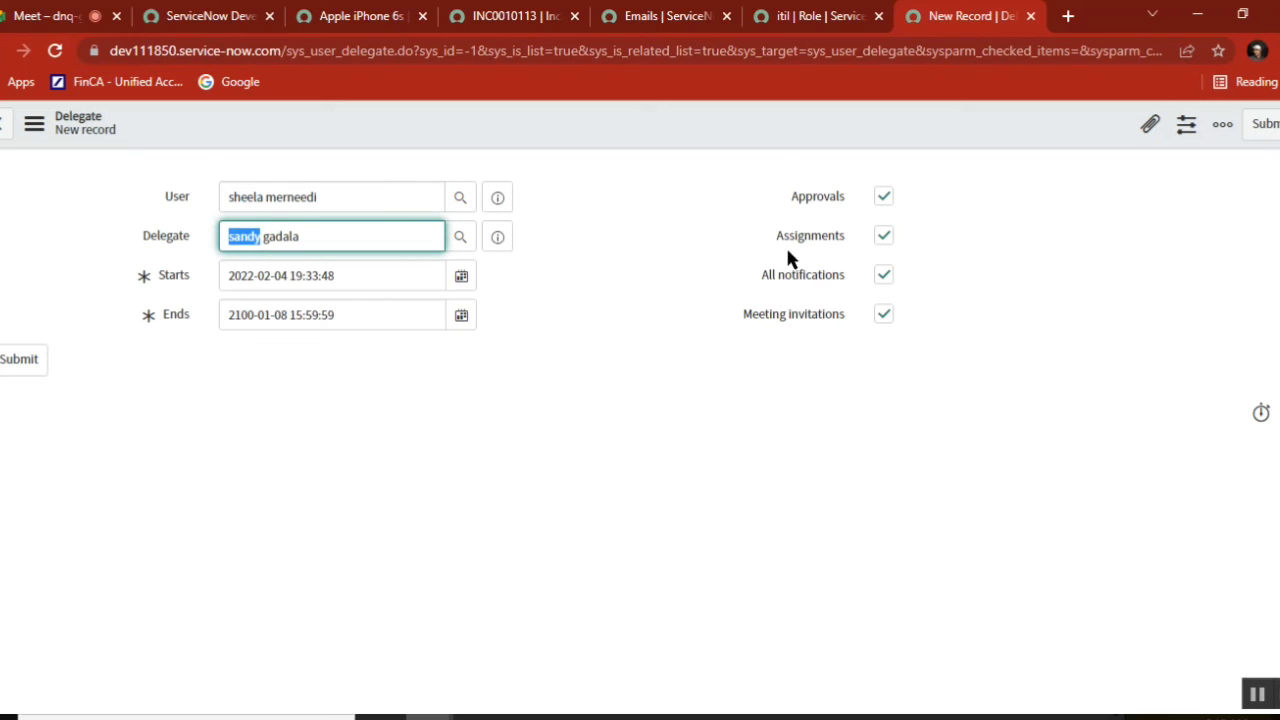
Disable Approvals, Assignments and Meeting invitations on the delegate record, keeping only All notifications enabled.
{"action": "left_click", "coordinate": [886, 236]}
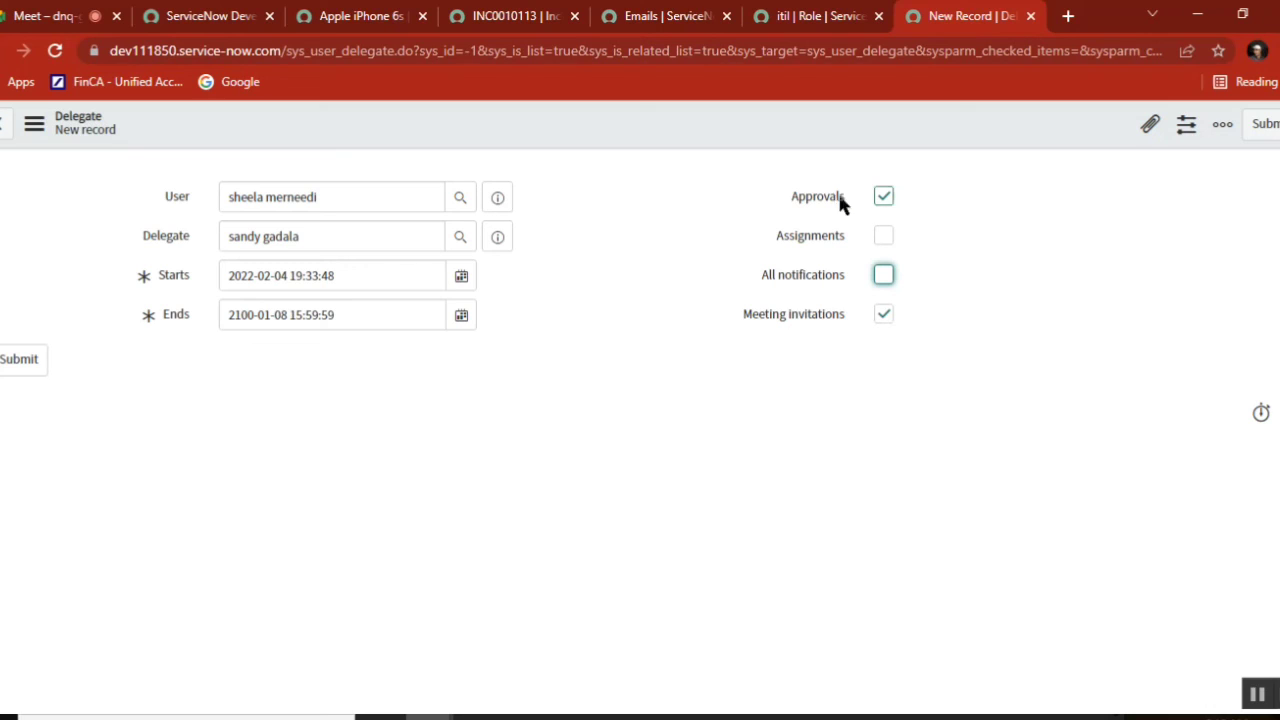
{"action": "left_click", "coordinate": [879, 318]}
{"action": "left_click", "coordinate": [891, 237]}
{"action": "left_click", "coordinate": [883, 196]}
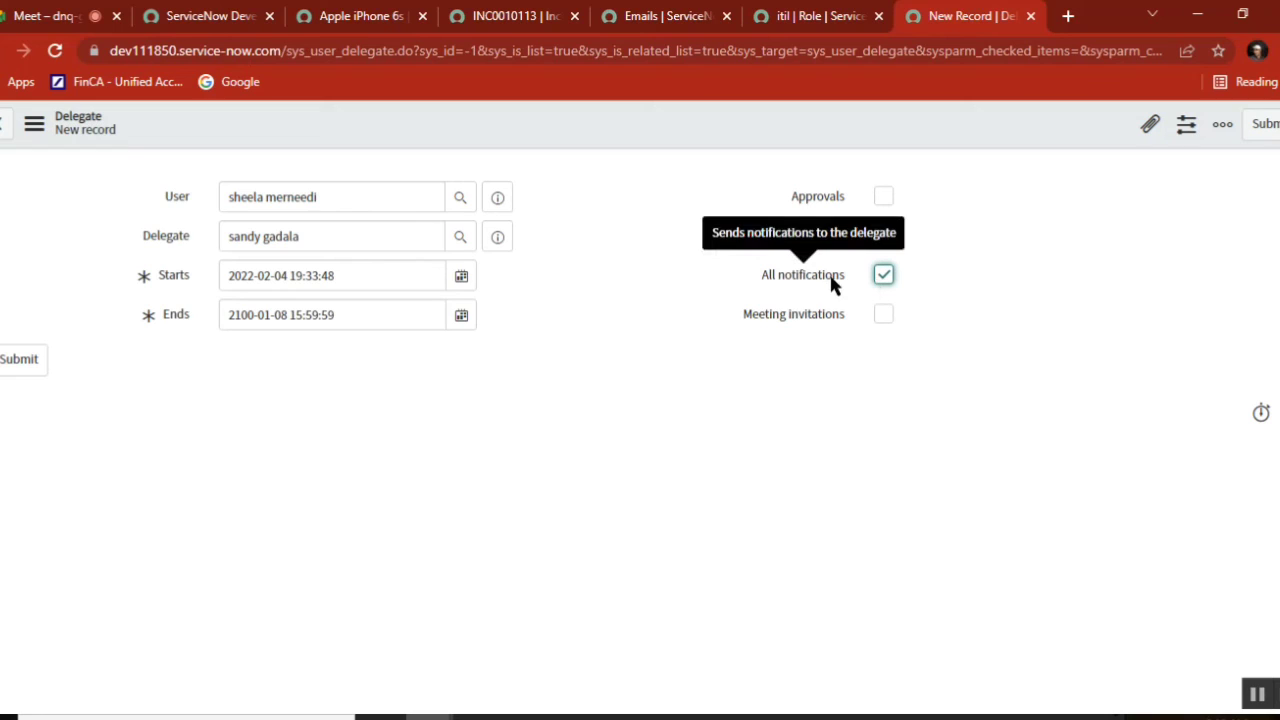
Check which people are named as the delegate and as the user on the notifications-only delegate record.
{"action": "double_click", "coordinate": [238, 240]}
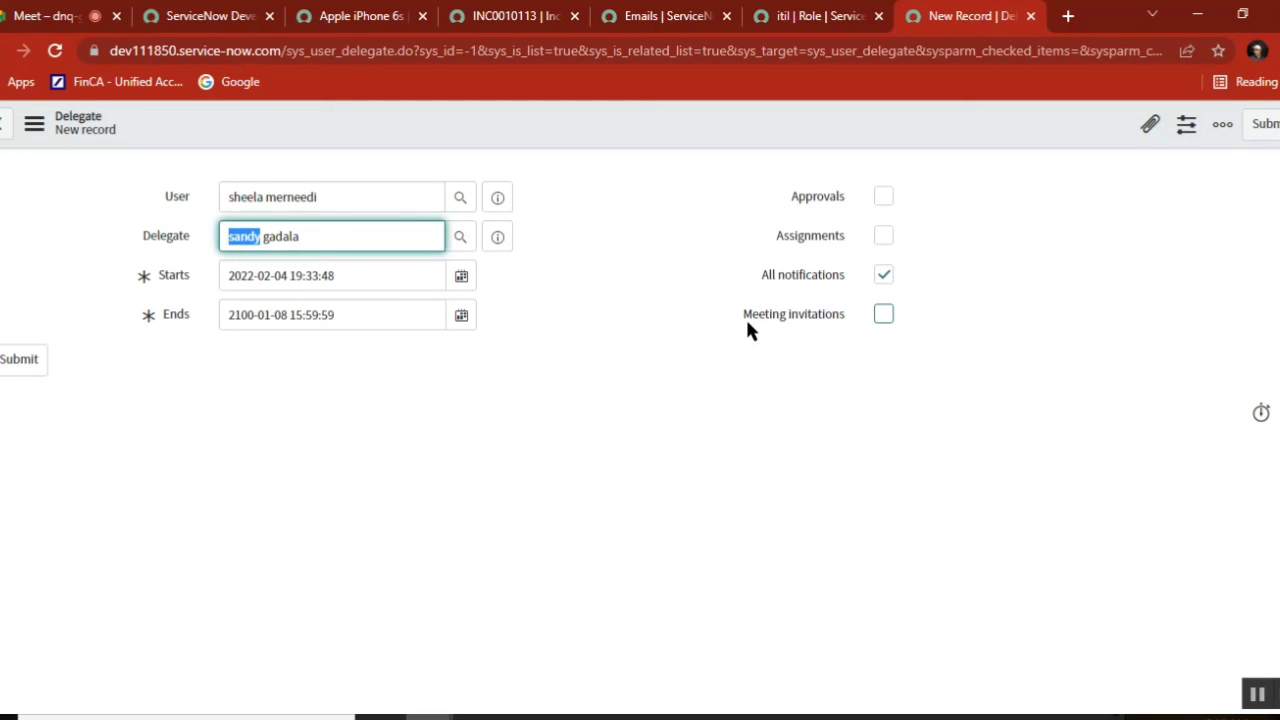
{"action": "double_click", "coordinate": [249, 197]}
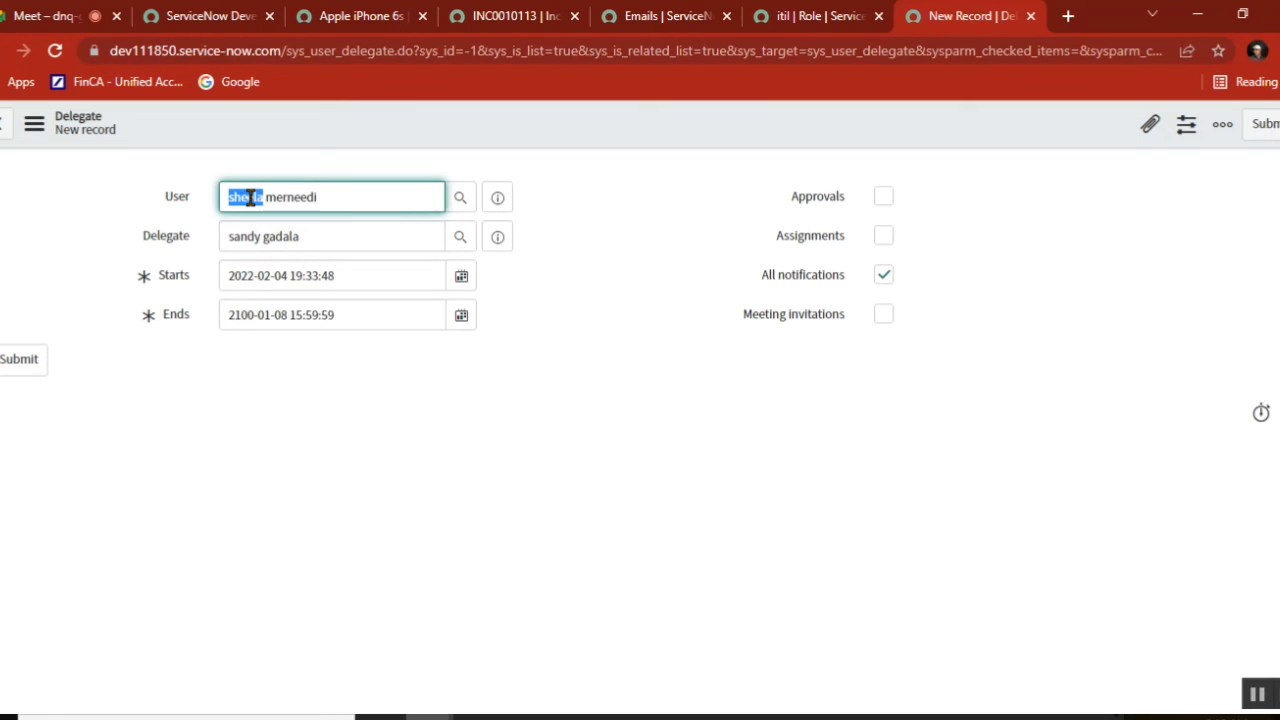
{"action": "left_click", "coordinate": [331, 237]}
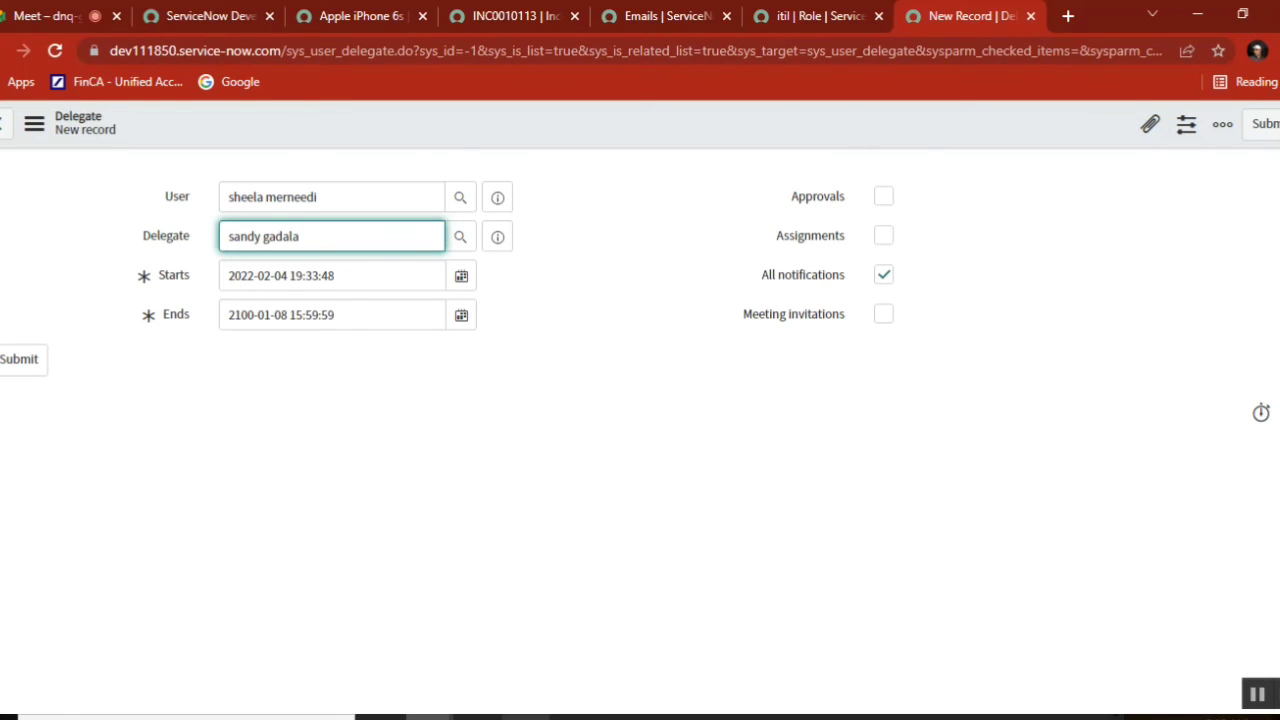
Switch to the Class3_UserAdmin_2 notes in Notepad and highlight the word "Delegate" below "Impersonate".
{"action": "left_click", "coordinate": [526, 716]}
{"action": "double_click", "coordinate": [362, 367]}
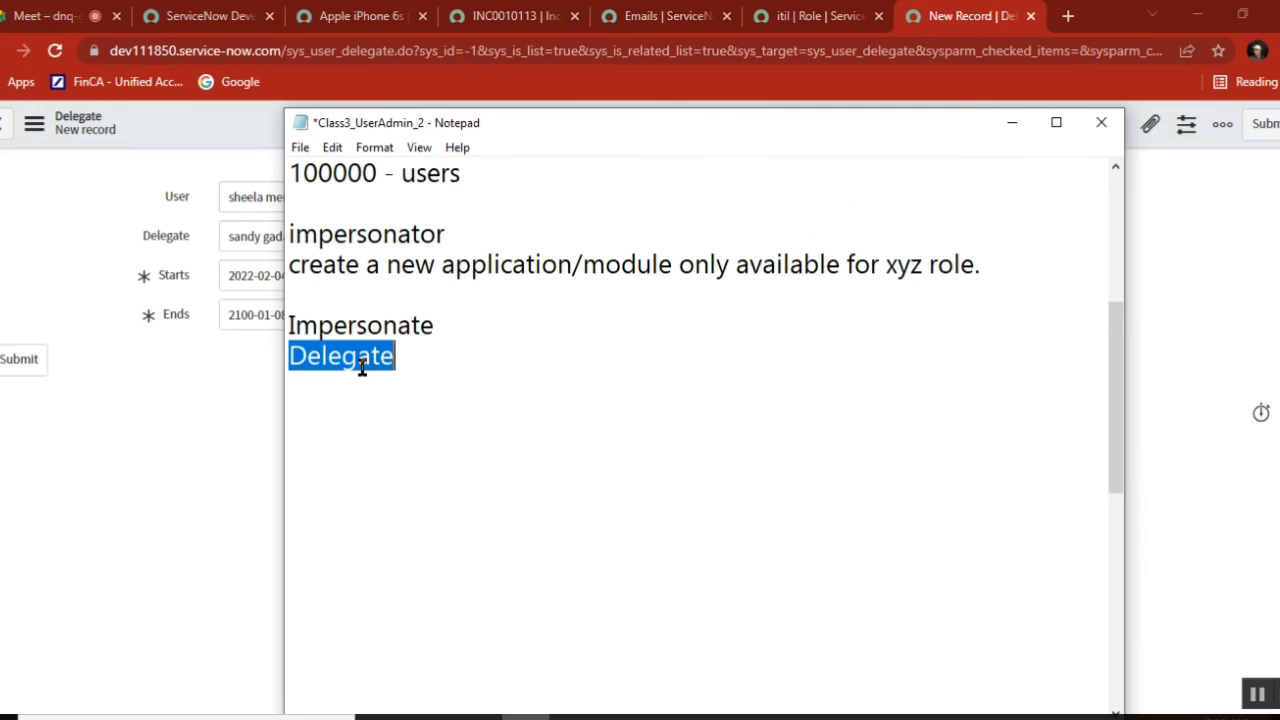